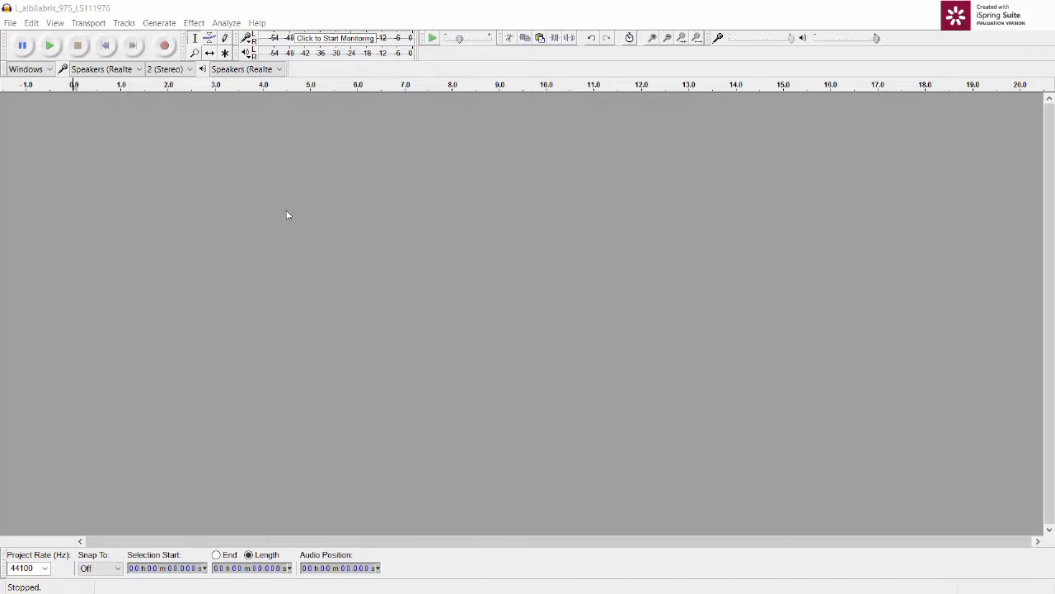
Step: Open the recent recording L_albilabris_975_LS111976.WAV and maximize its window
left_click(12, 23)
mouse_move(148, 66)
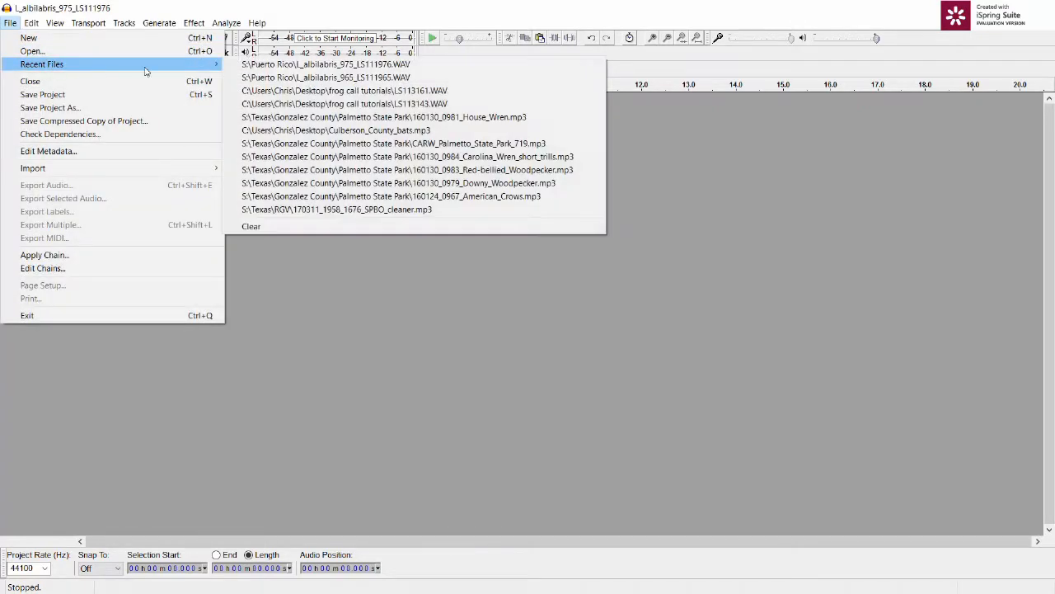
left_click(267, 69)
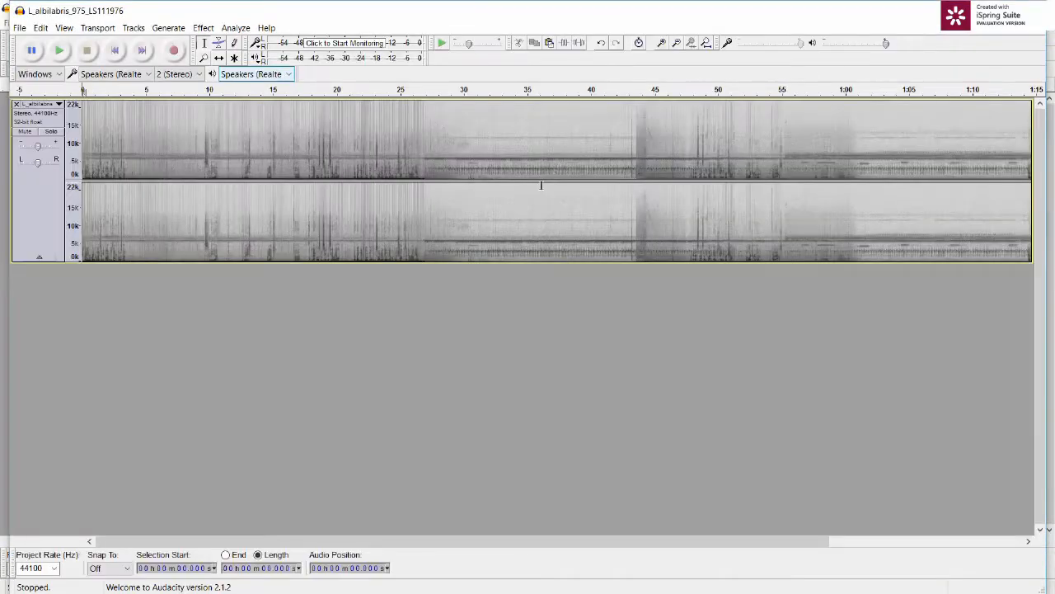
left_click(993, 11)
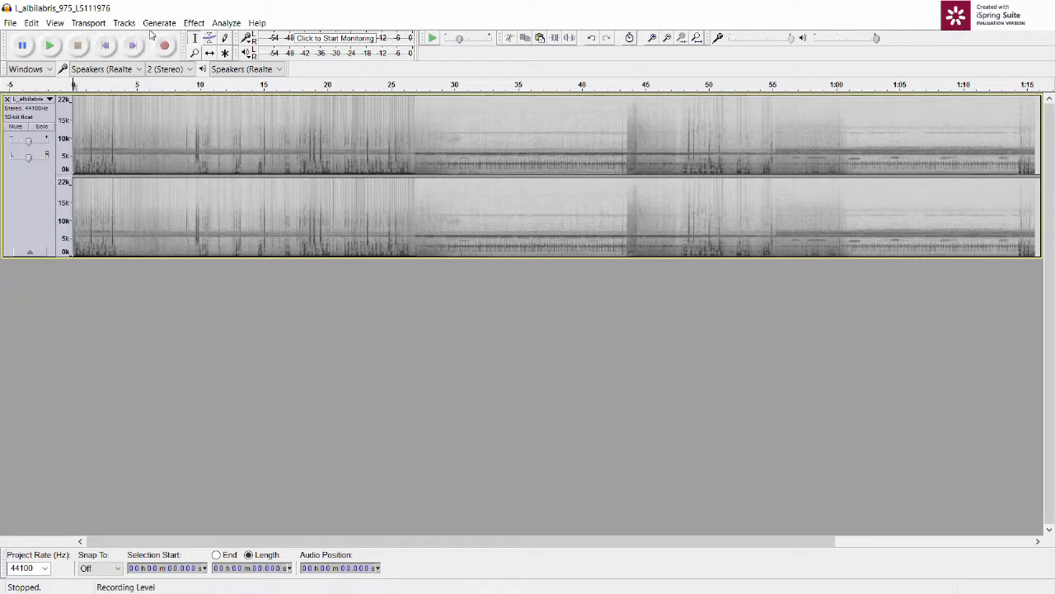
Step: View the recording's track as a Waveform and return it to the Spectrogram display
left_click(49, 100)
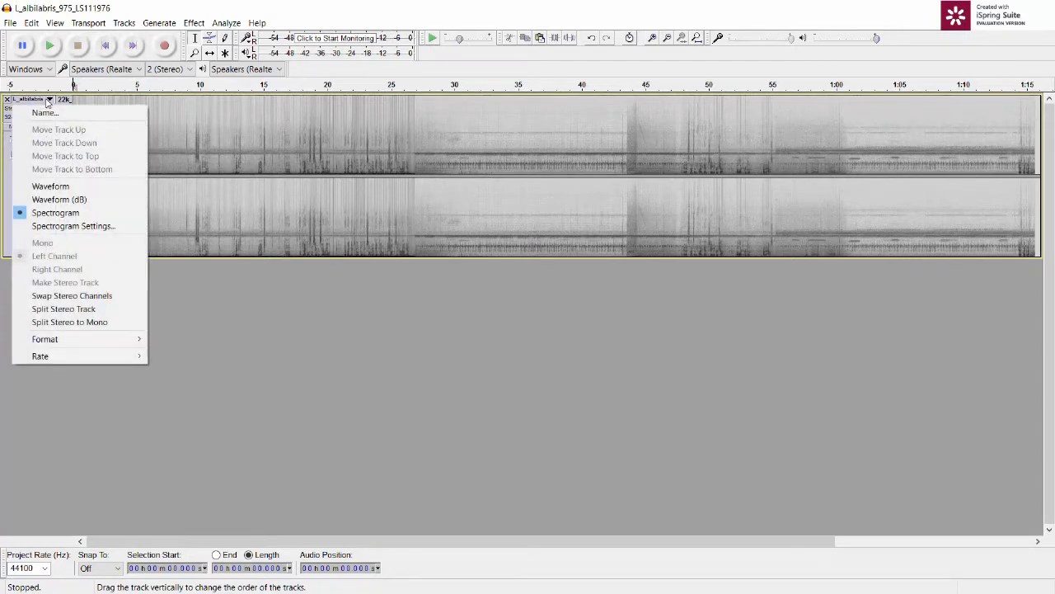
left_click(50, 187)
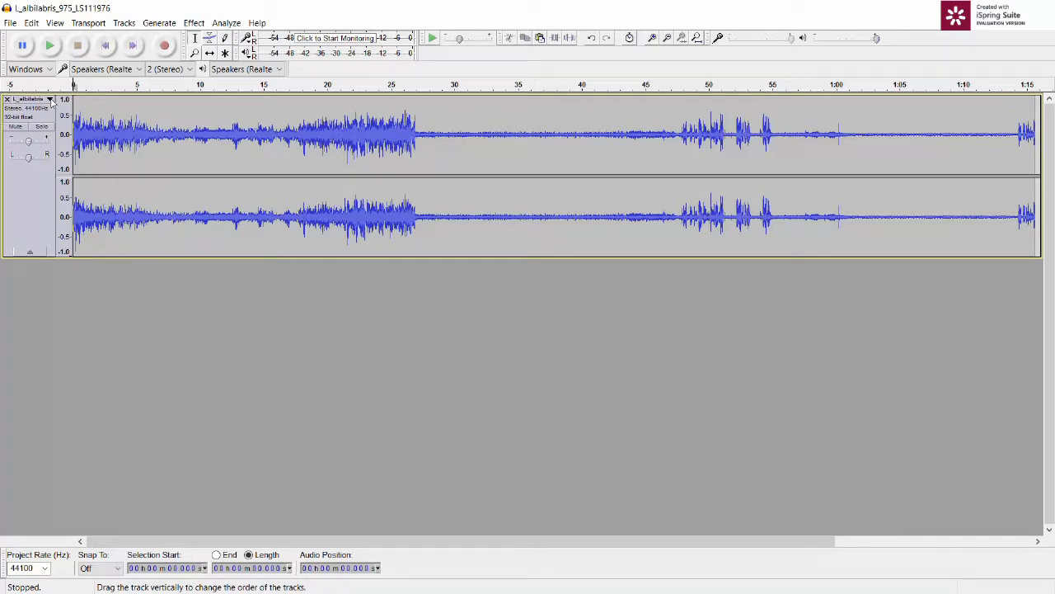
left_click(49, 100)
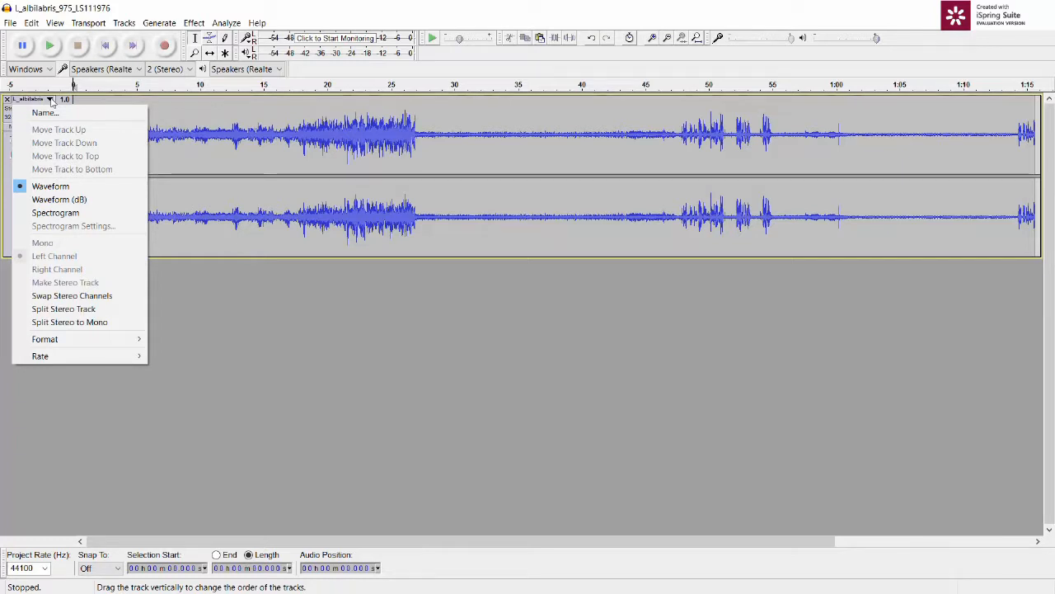
left_click(54, 214)
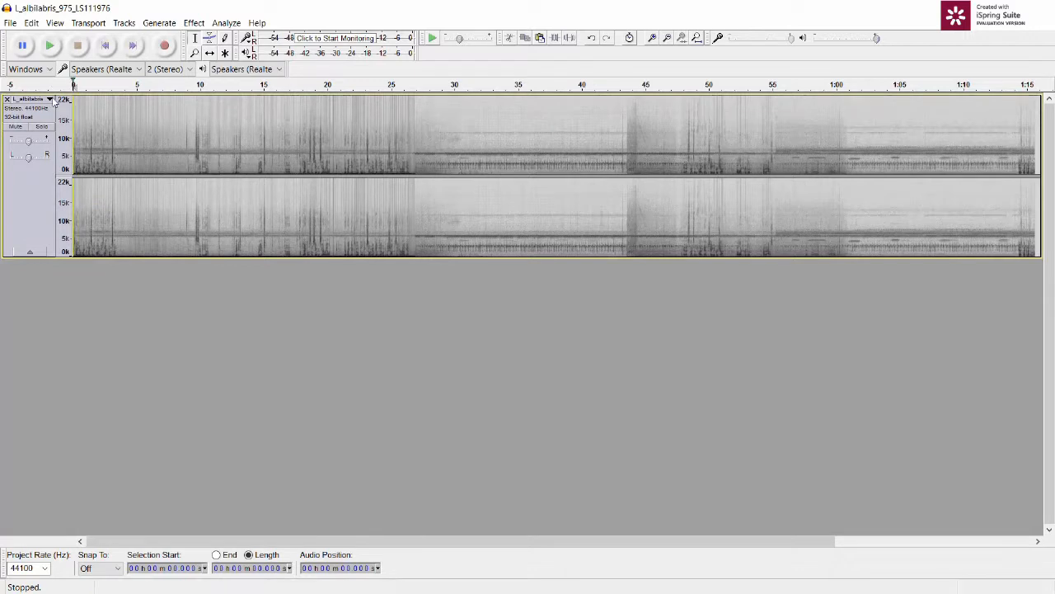
Step: View the track as Waveform (dB) and switch it to the plain Waveform display
left_click(50, 99)
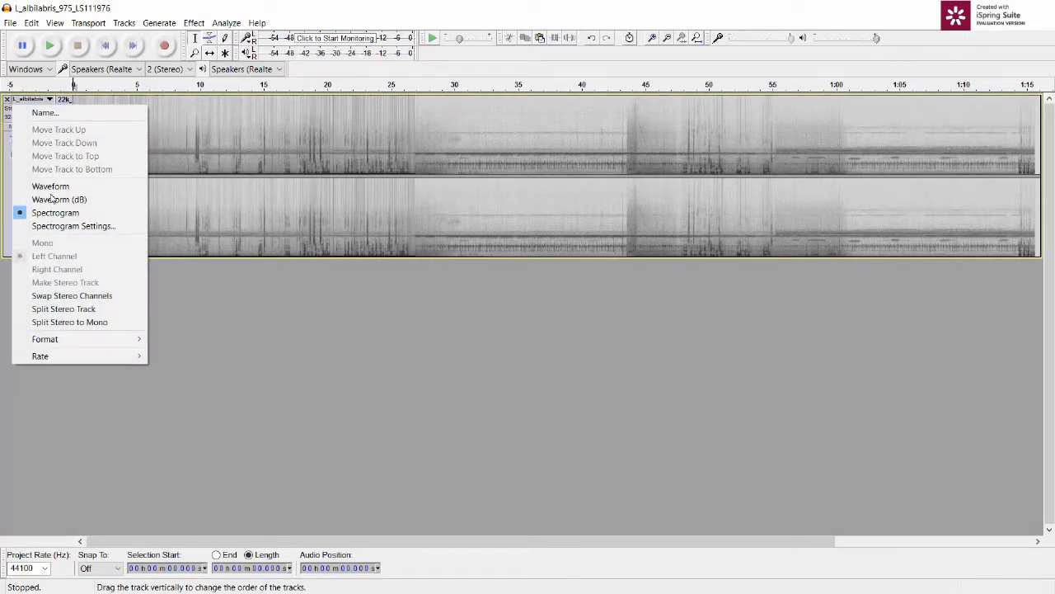
left_click(52, 199)
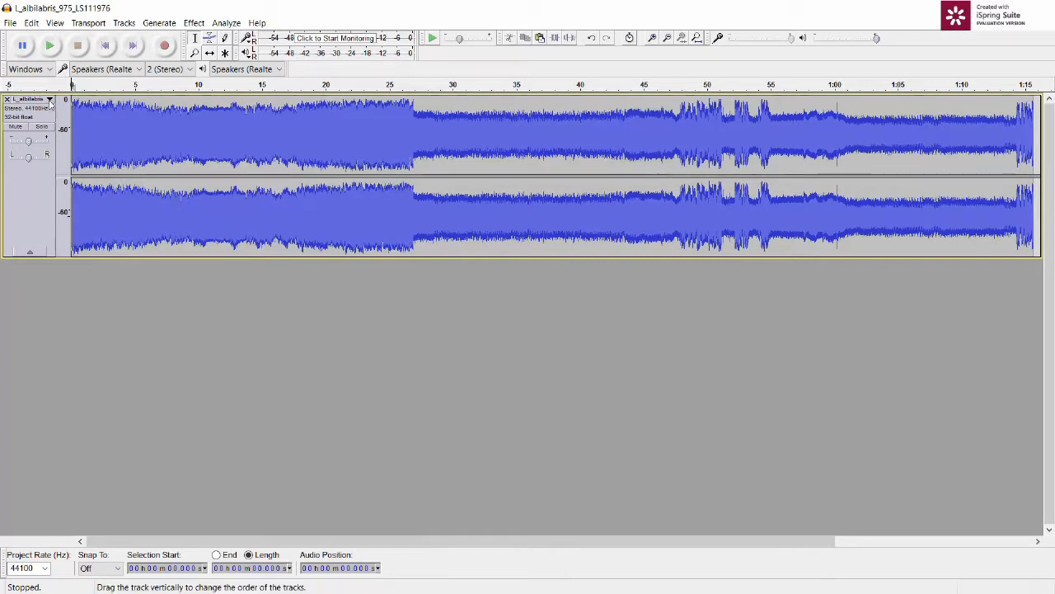
left_click(50, 100)
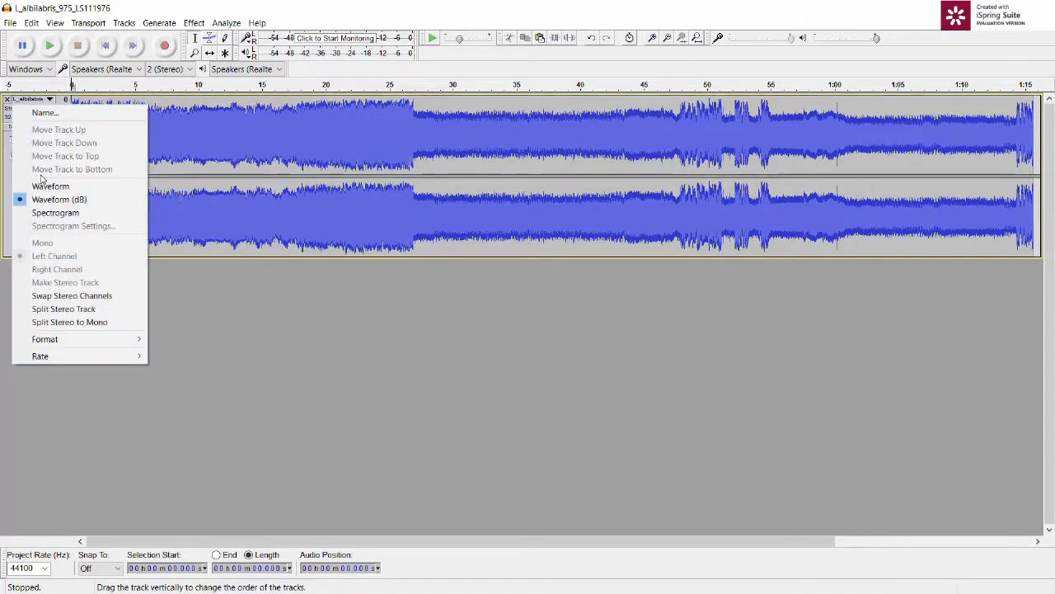
left_click(38, 187)
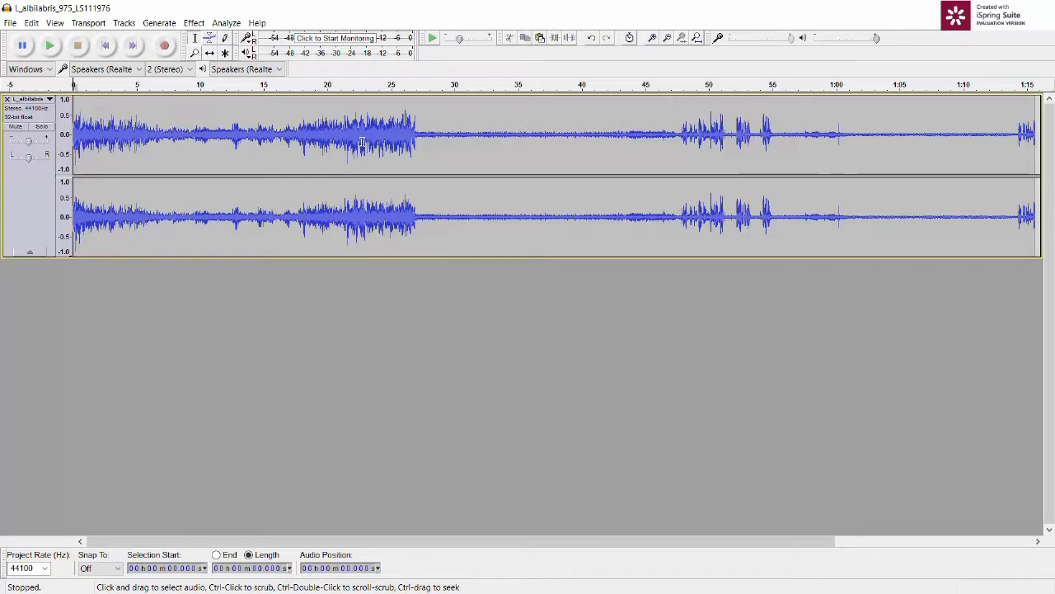
Step: Select about 2.6 s of the loud section starting at about 24.4 s and play it
left_click_drag(363, 132, 397, 136)
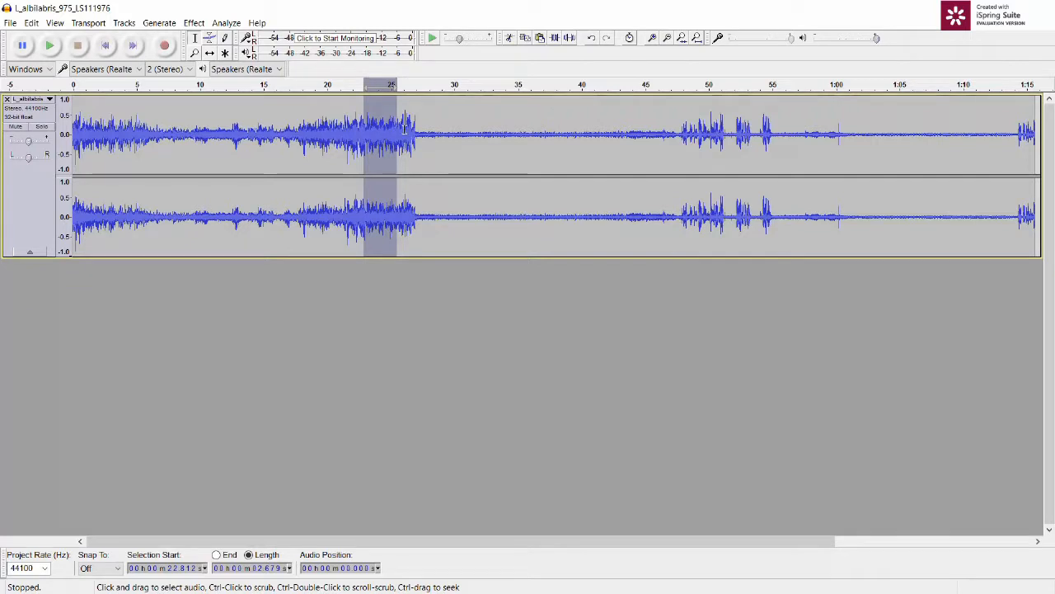
left_click_drag(419, 126, 390, 129)
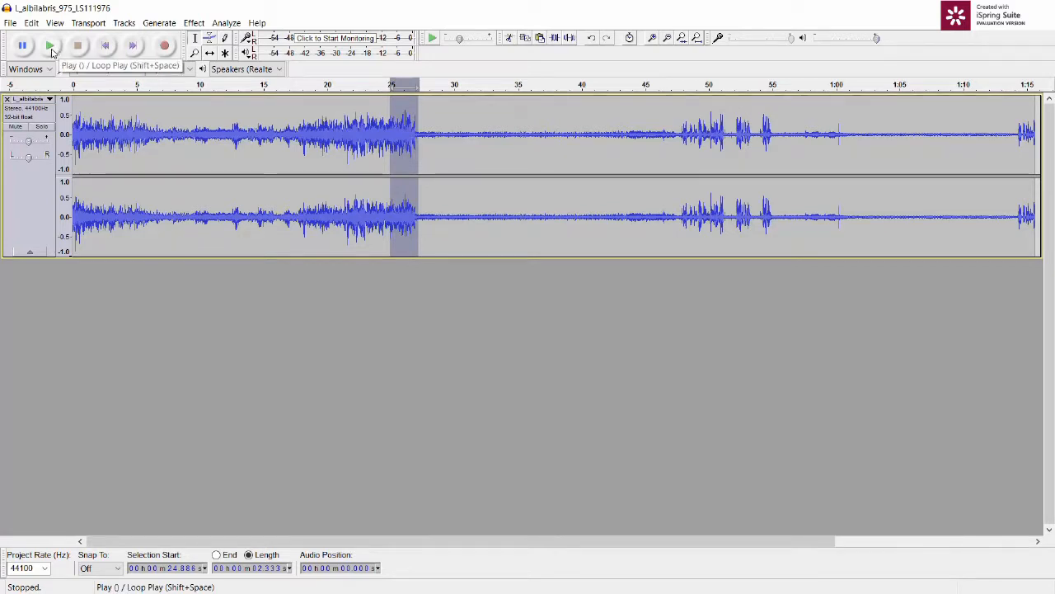
left_click(342, 123)
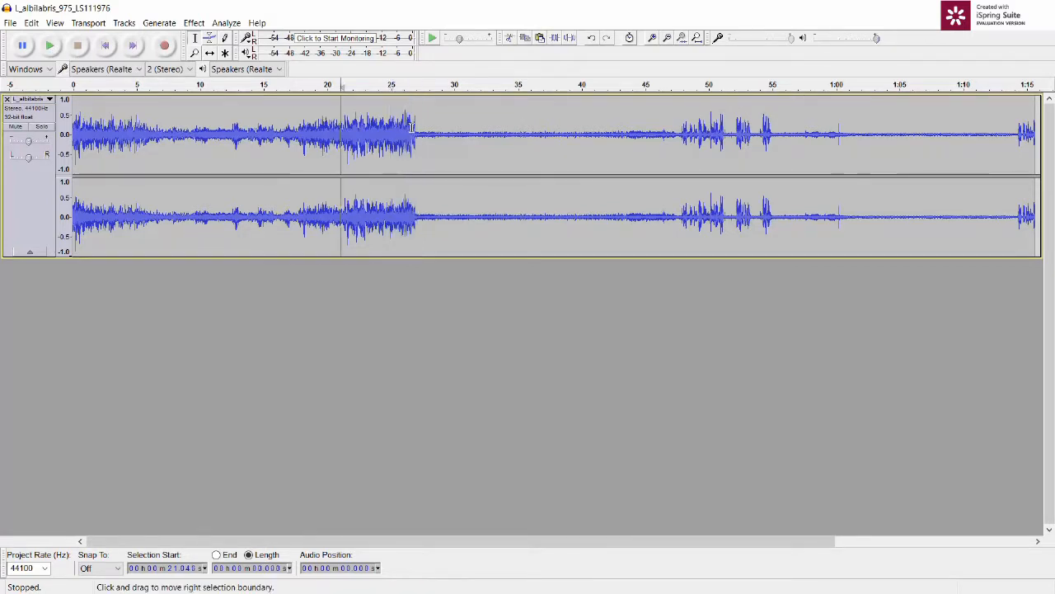
left_click_drag(415, 125, 383, 128)
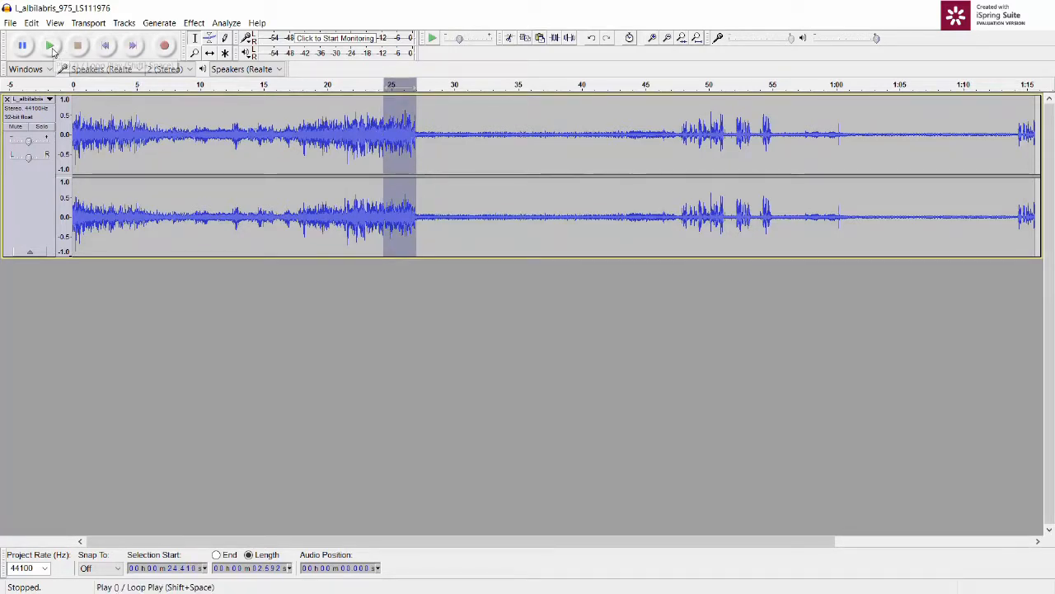
left_click(52, 46)
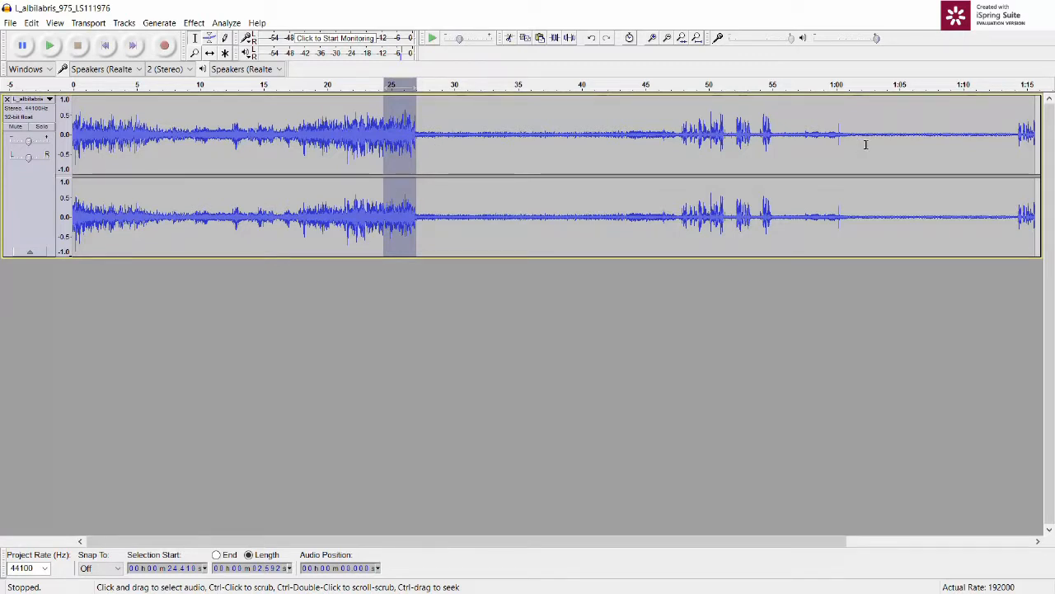
Step: Select about 3.5 s of the quiet section starting at about 1:06.3, play it, and clear the selection
left_click(960, 132)
left_click_drag(961, 134, 915, 133)
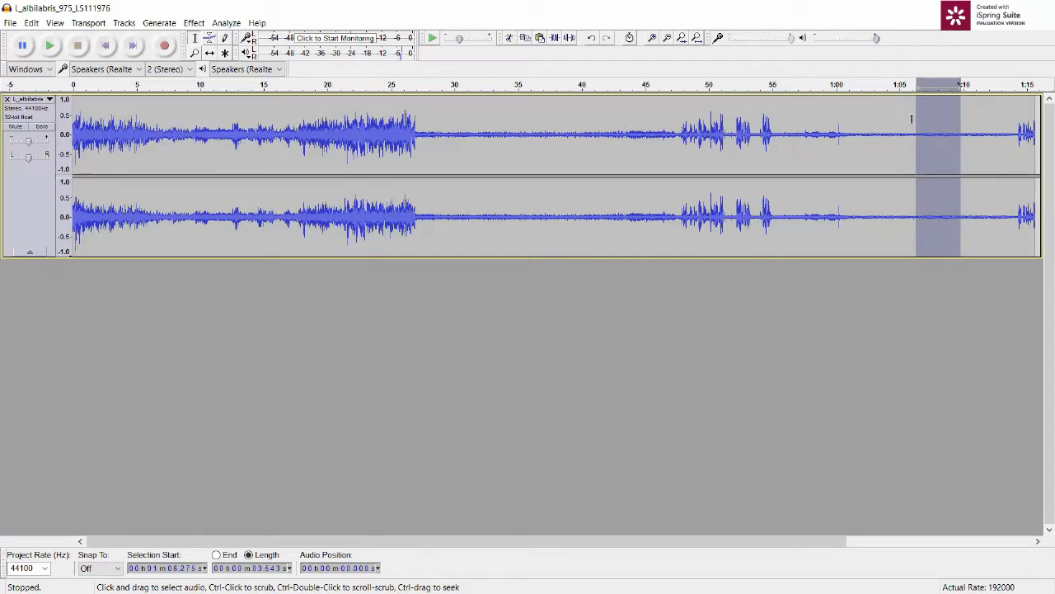
left_click(52, 47)
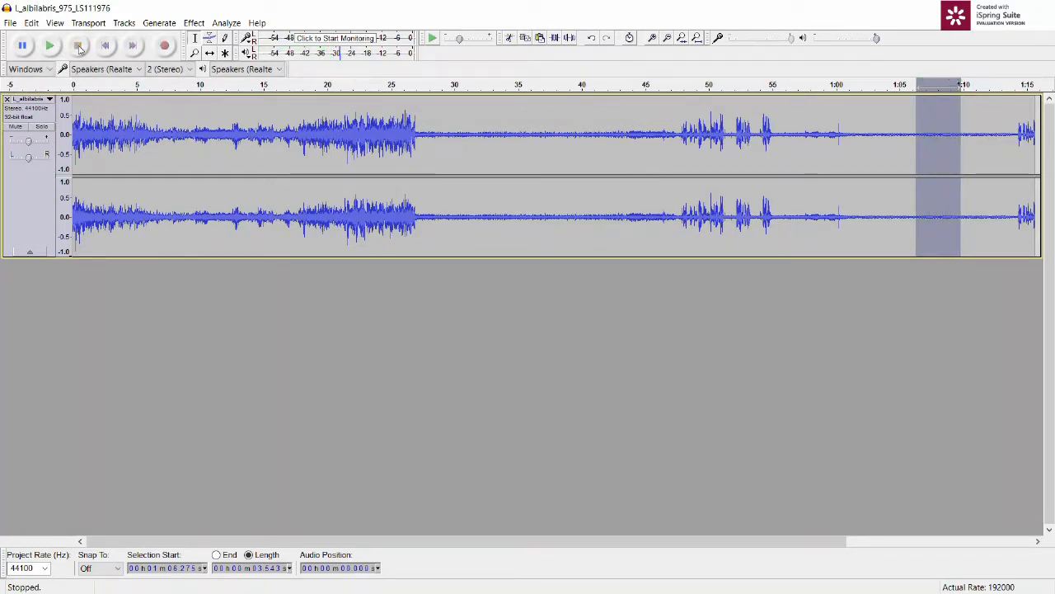
left_click(445, 148)
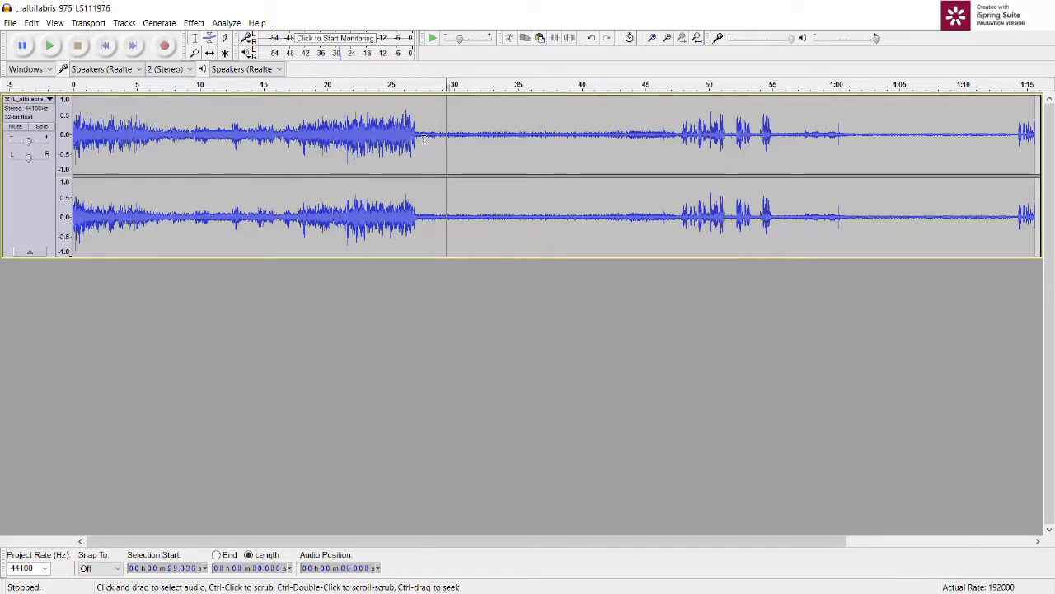
Step: Display the track as a Spectrogram and enlarge it vertically to fill the window
left_click(48, 100)
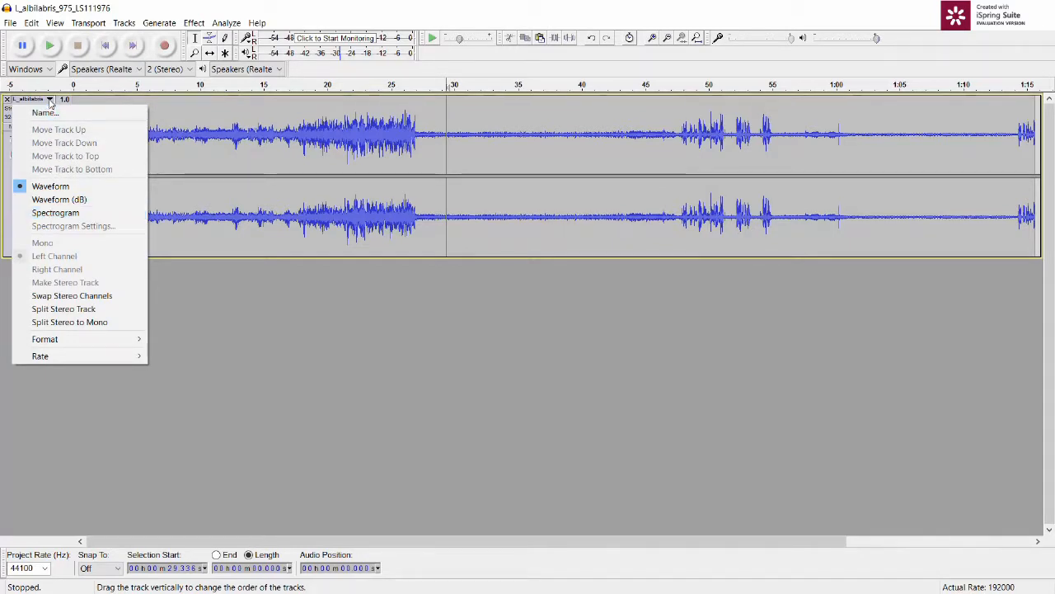
left_click(51, 212)
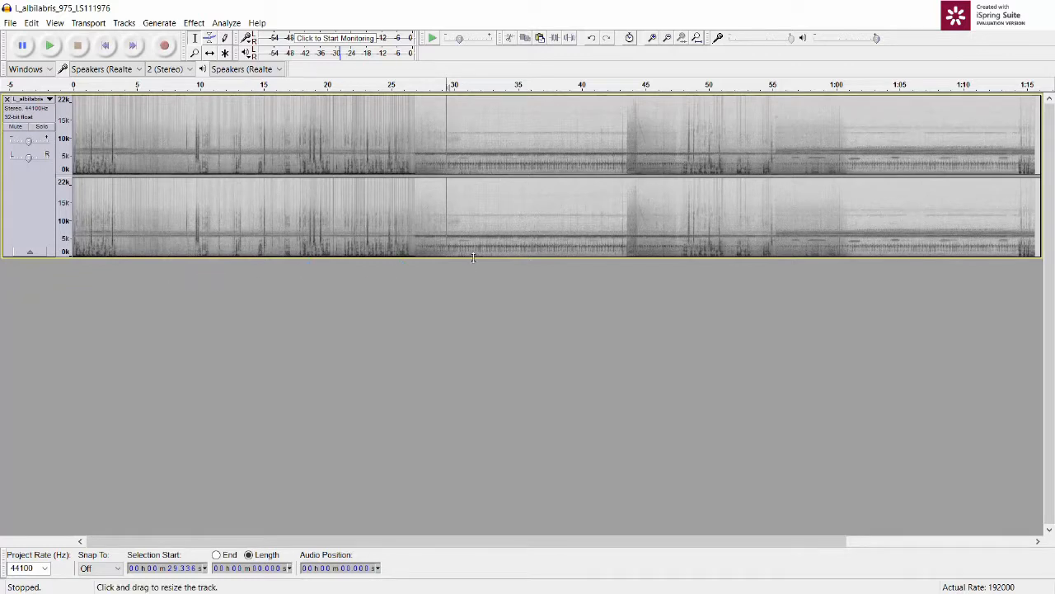
mouse_move(472, 258)
left_mouse_down()
mouse_move(472, 407)
mouse_move(473, 271)
left_mouse_up()
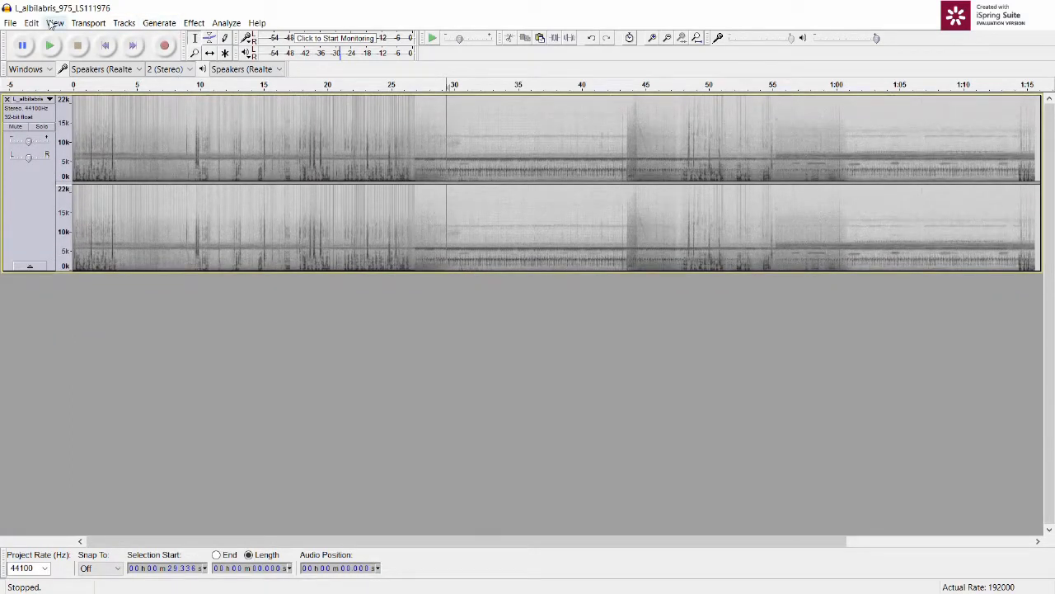
left_click(53, 23)
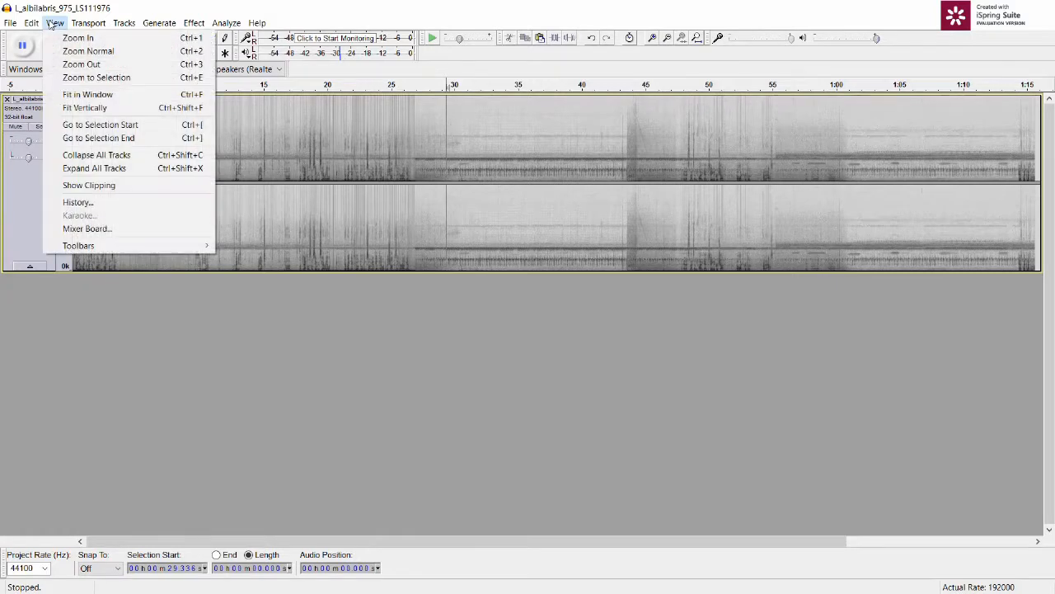
left_click(79, 108)
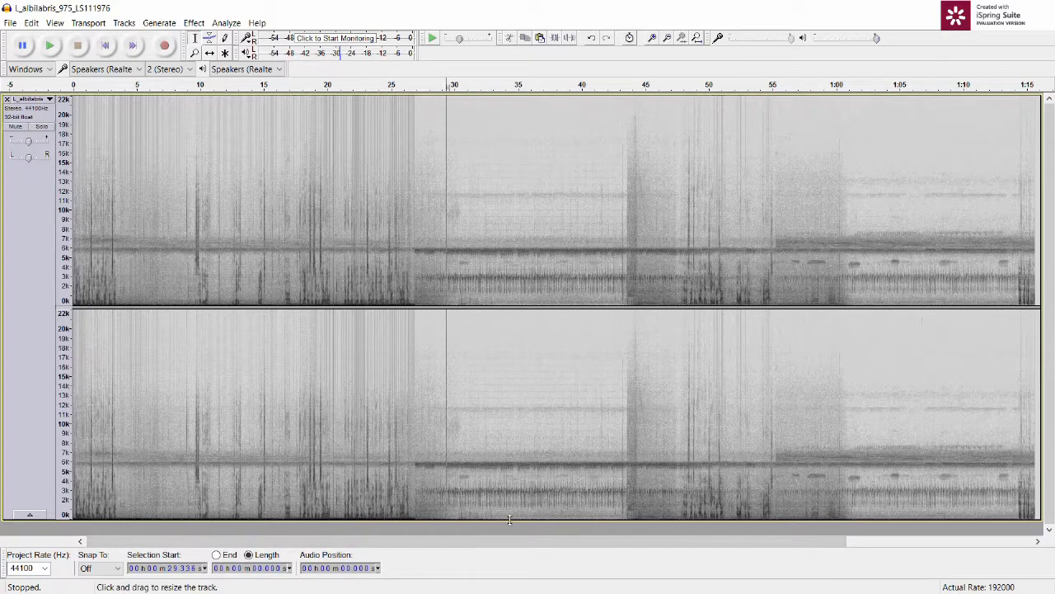
left_click_drag(508, 522, 507, 526)
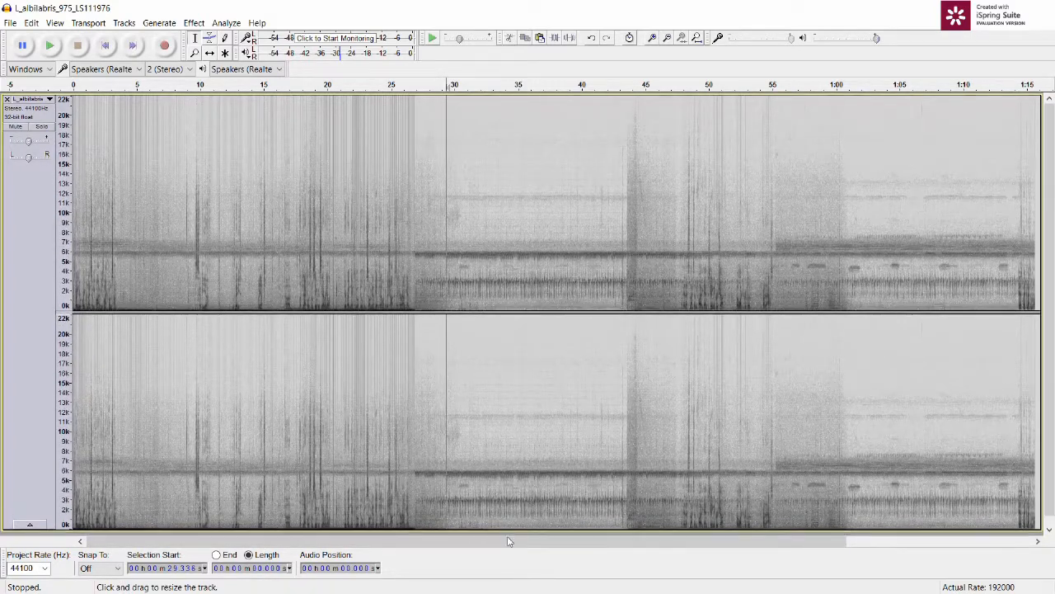
Step: Examine the spectrogram along the timeline and magnified around 29.3 s, and fit the whole project back in the window
left_click_drag(632, 549, 742, 556)
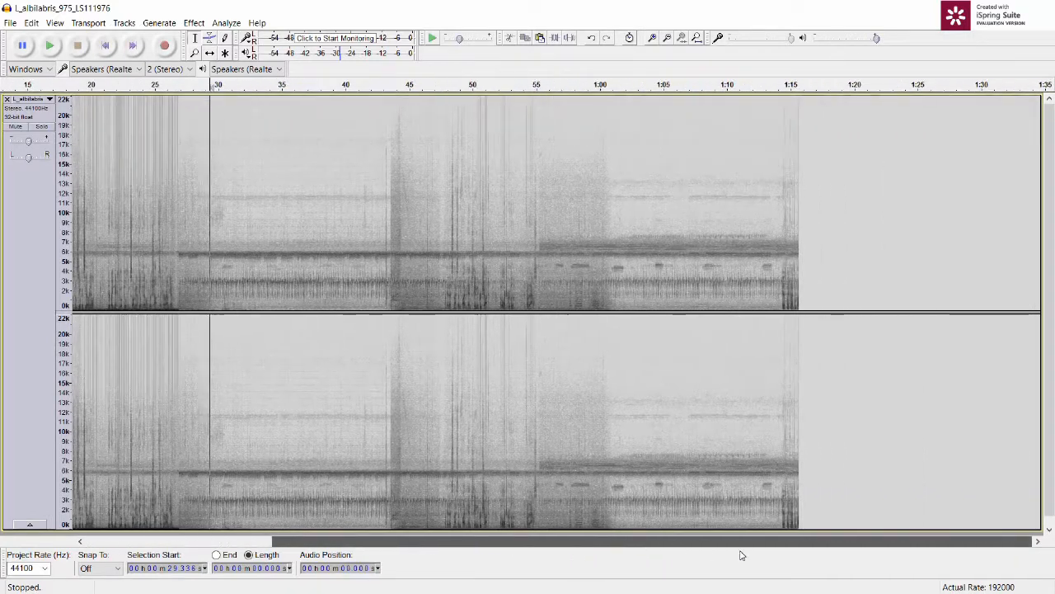
left_click_drag(488, 559, 402, 550)
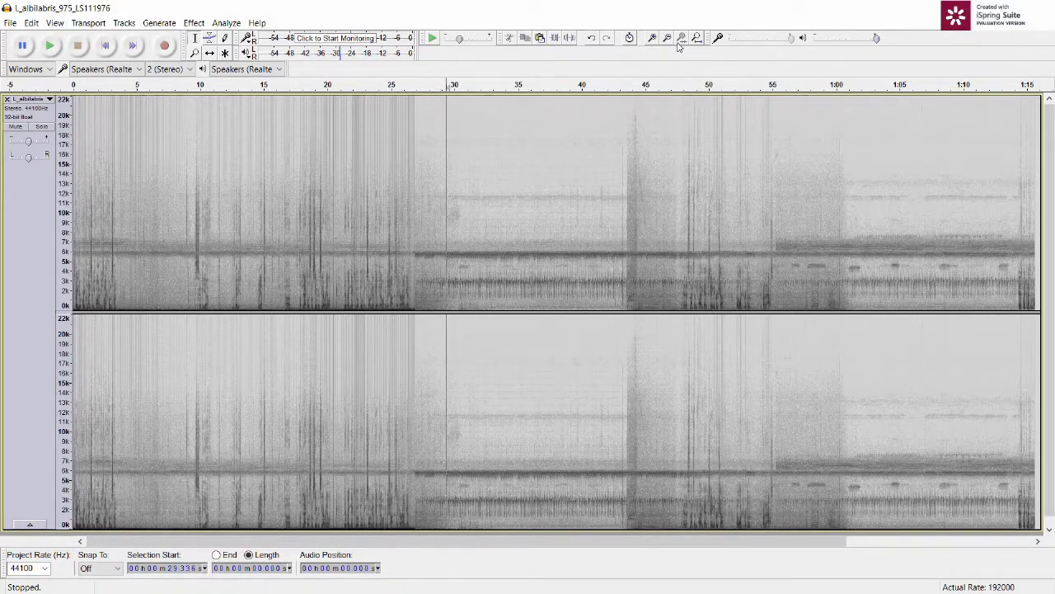
left_click(651, 39)
left_click(651, 39)
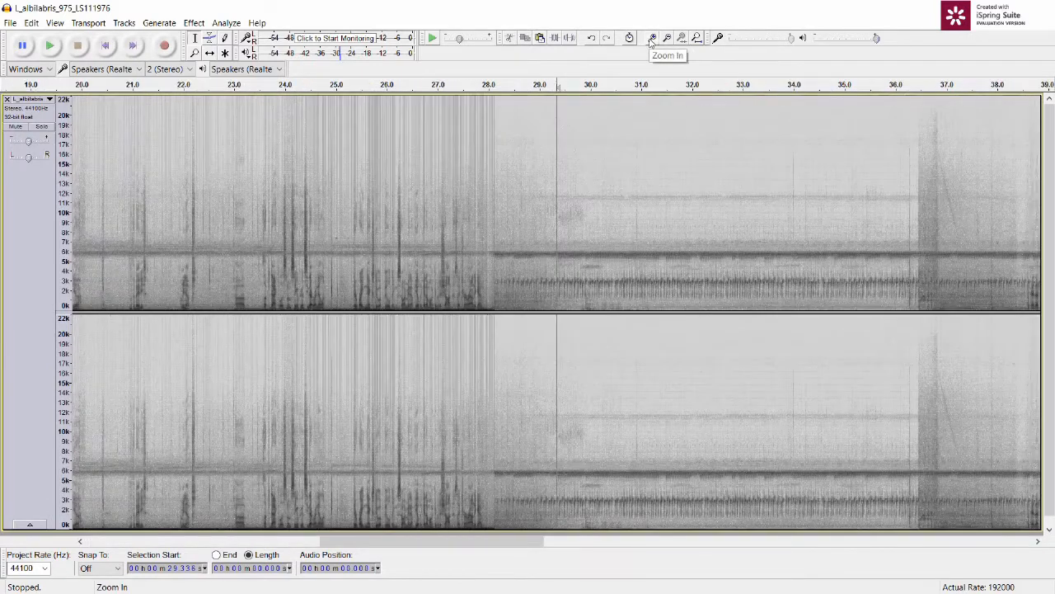
left_click(651, 38)
left_click(651, 39)
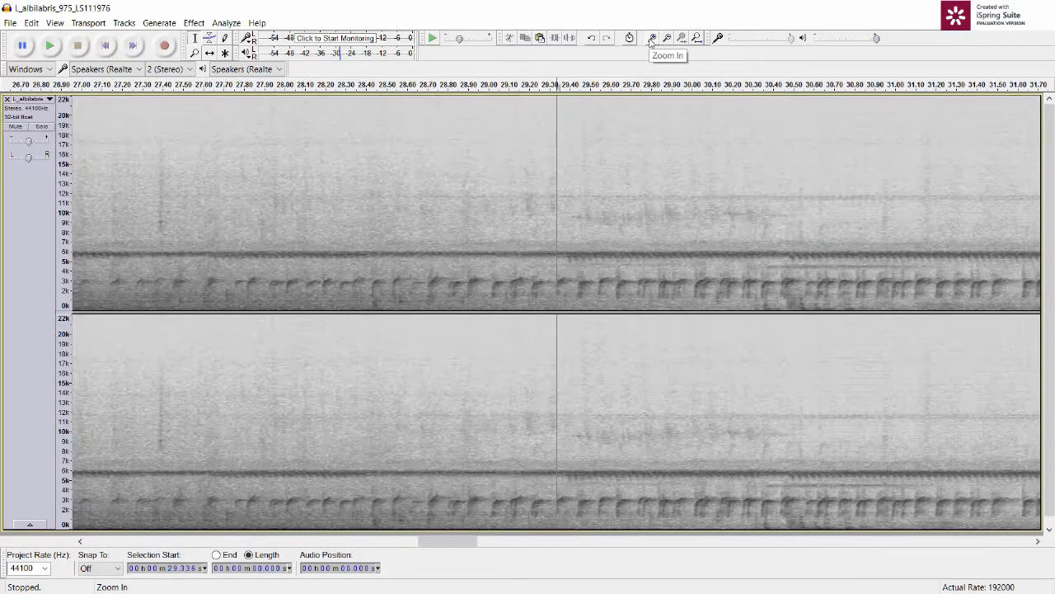
left_click(695, 39)
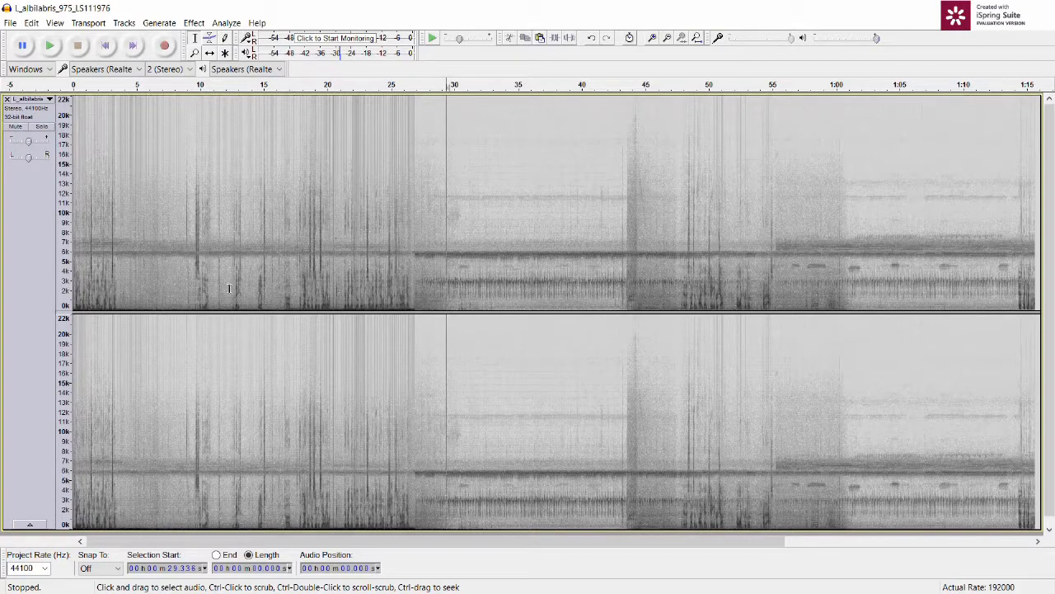
Step: Play a selection of about 5.2 s starting at about 33 s and return to the start of the recording
left_click_drag(559, 270, 492, 270)
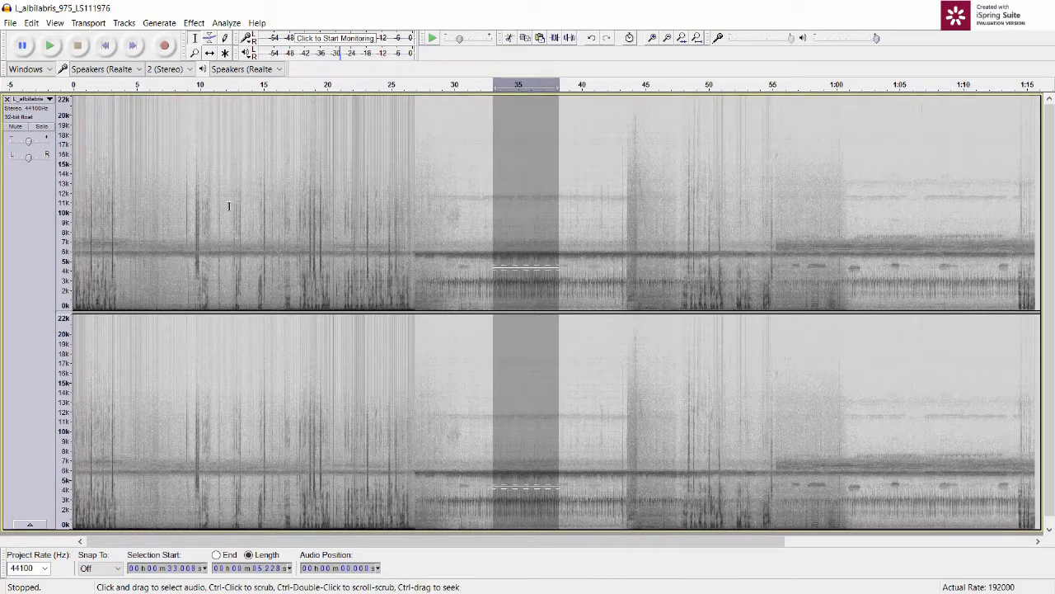
left_click(56, 51)
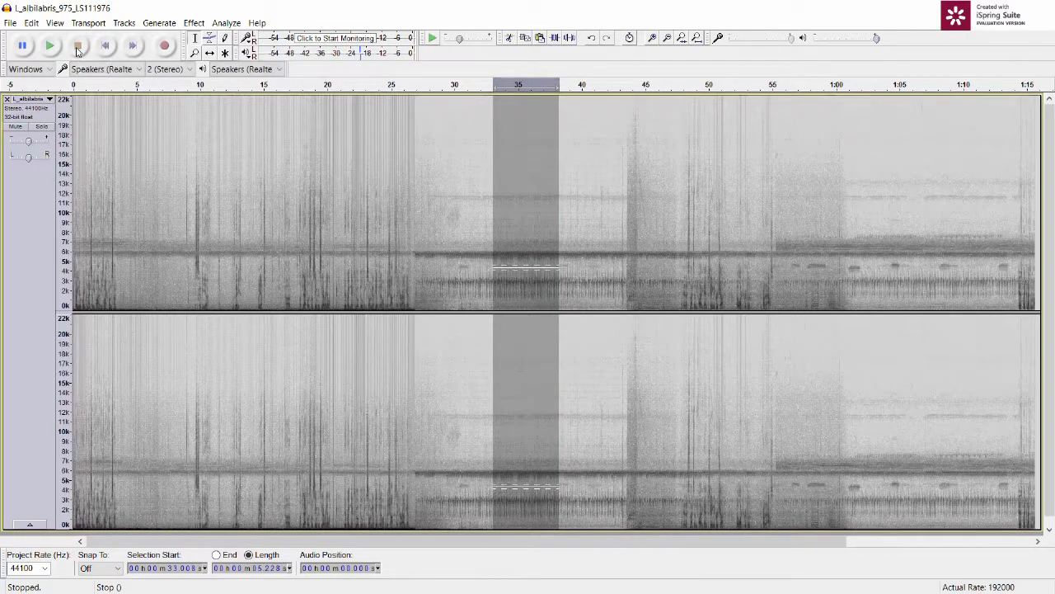
left_click(104, 47)
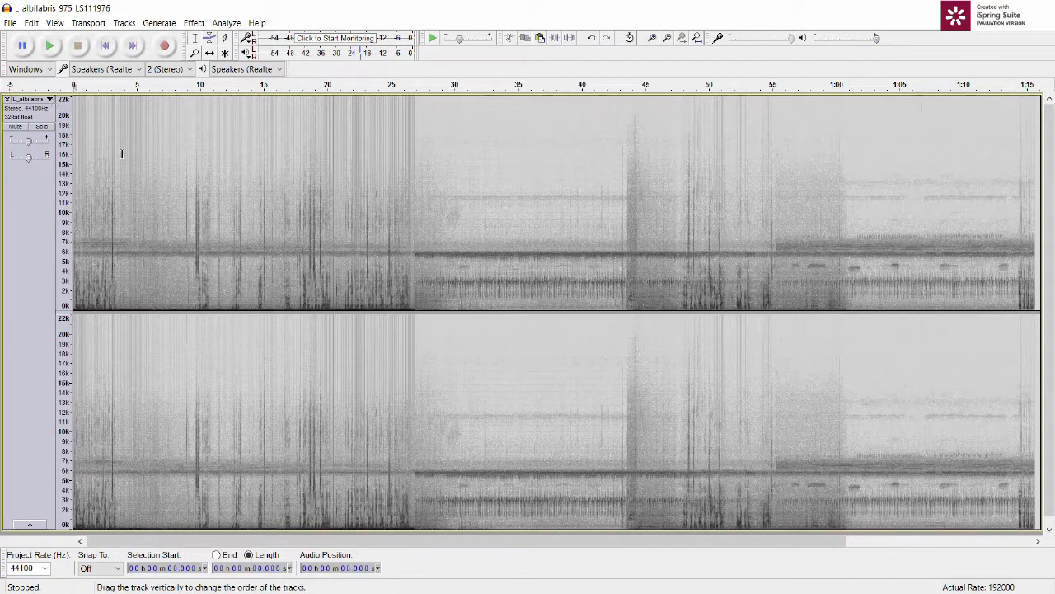
Step: Split the stereo track into two mono tracks
left_click(50, 100)
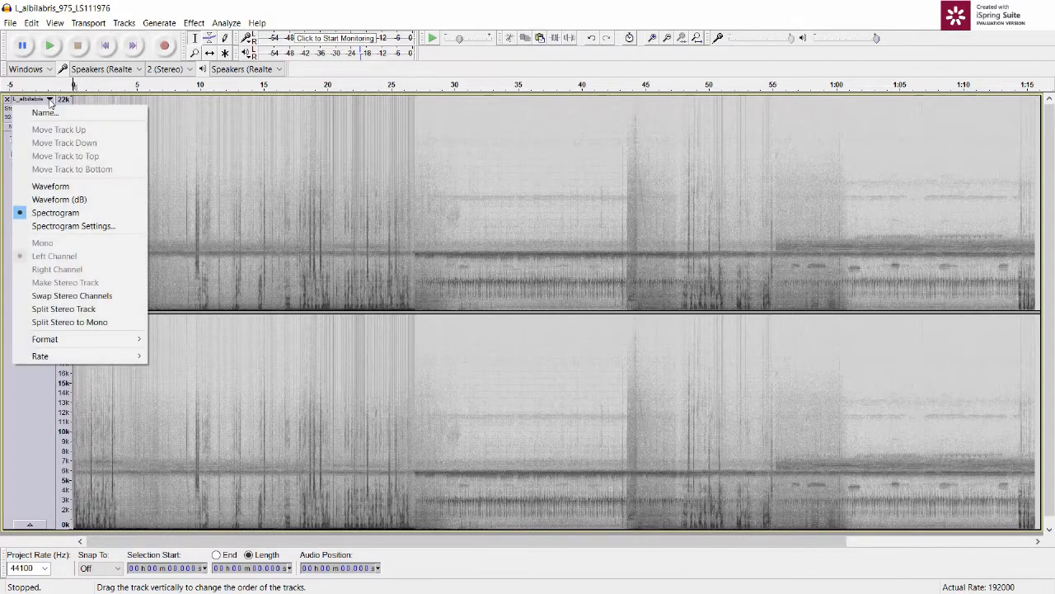
left_click(56, 322)
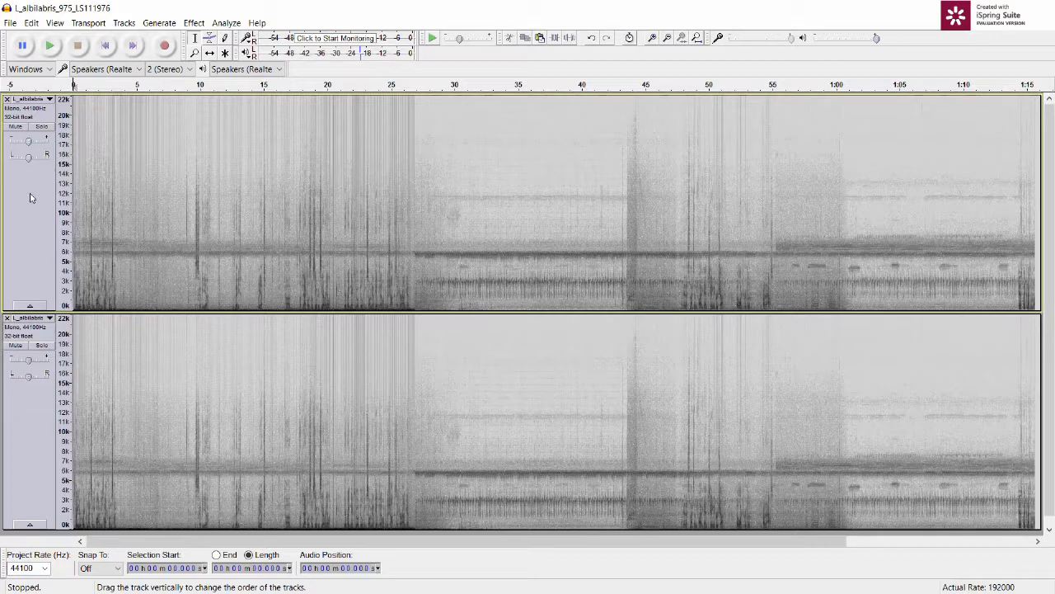
Step: Undo the split into two mono tracks
left_click(30, 23)
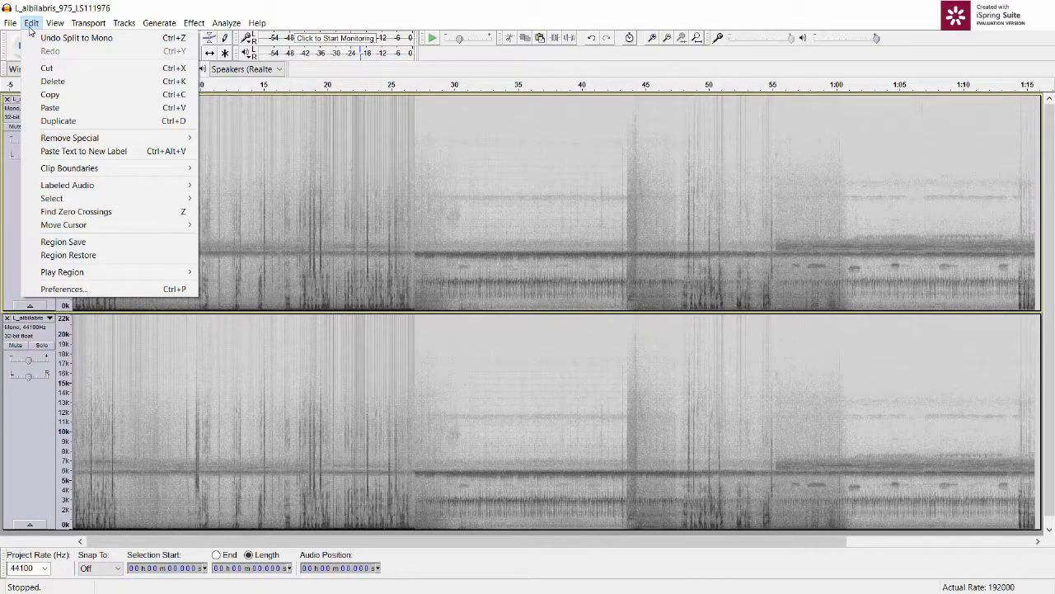
left_click(50, 38)
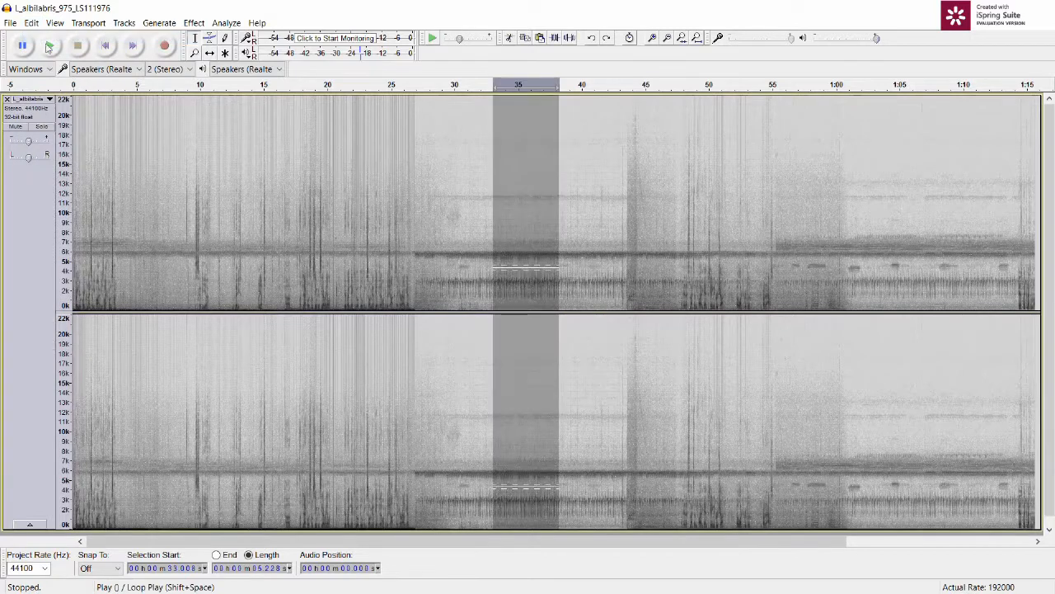
Step: Convert the whole stereo track to a single mono track and fit it vertically to the window
left_click(189, 208)
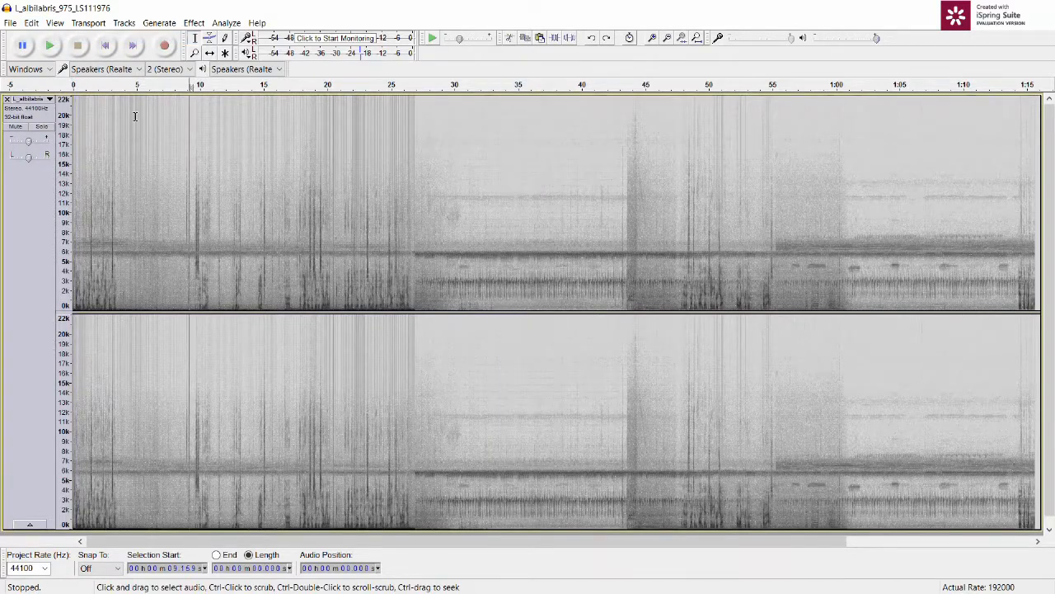
left_click(122, 23)
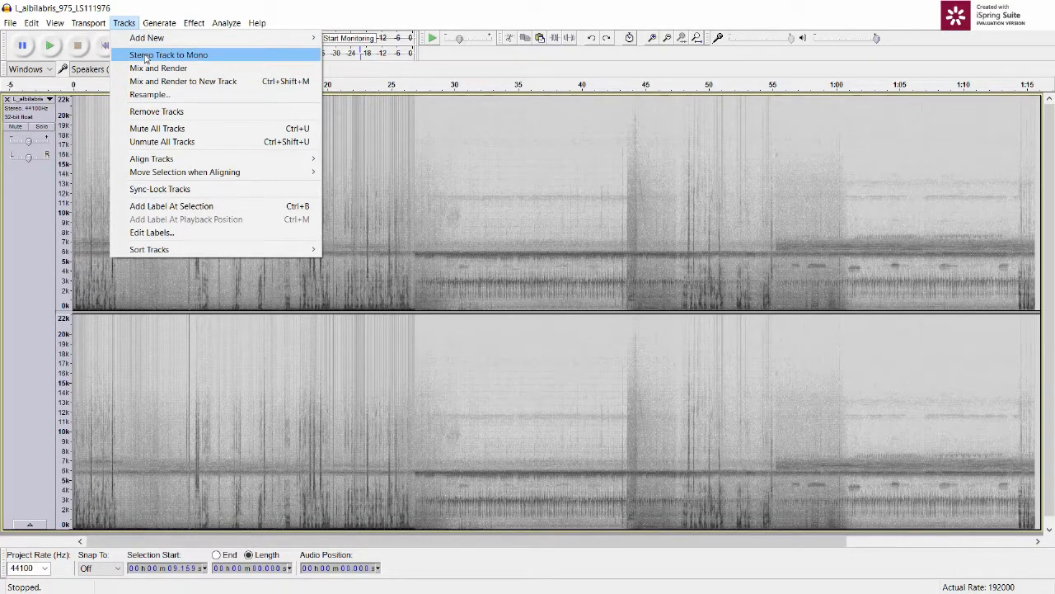
left_click(145, 55)
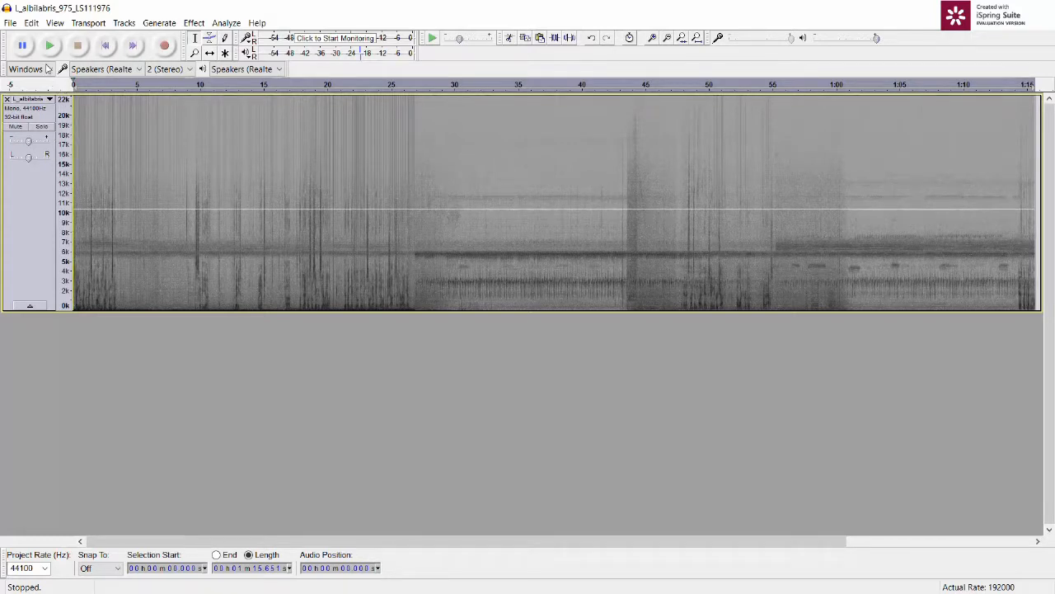
left_click(54, 23)
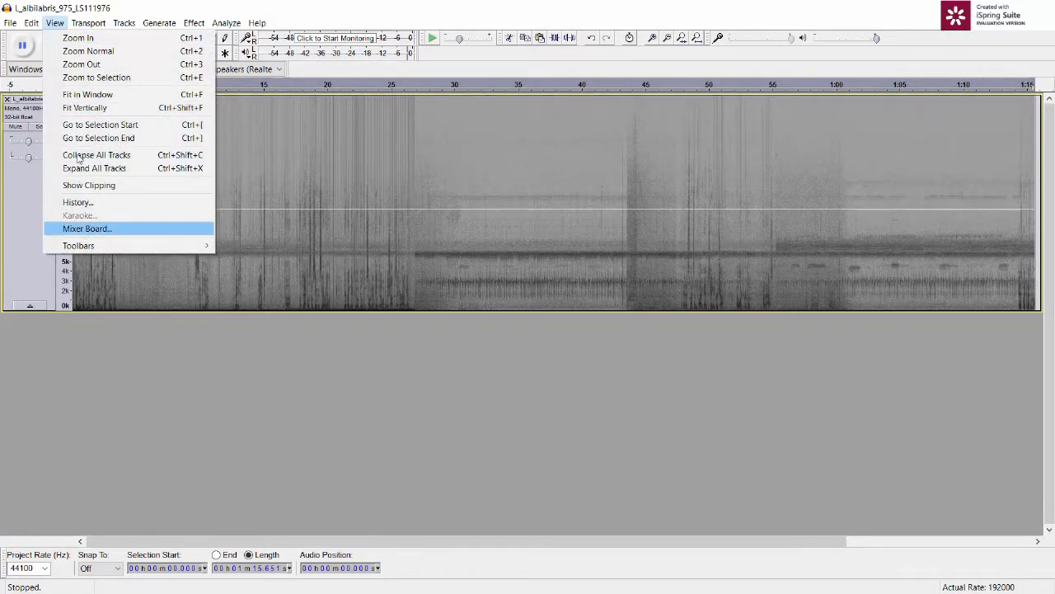
left_click(93, 108)
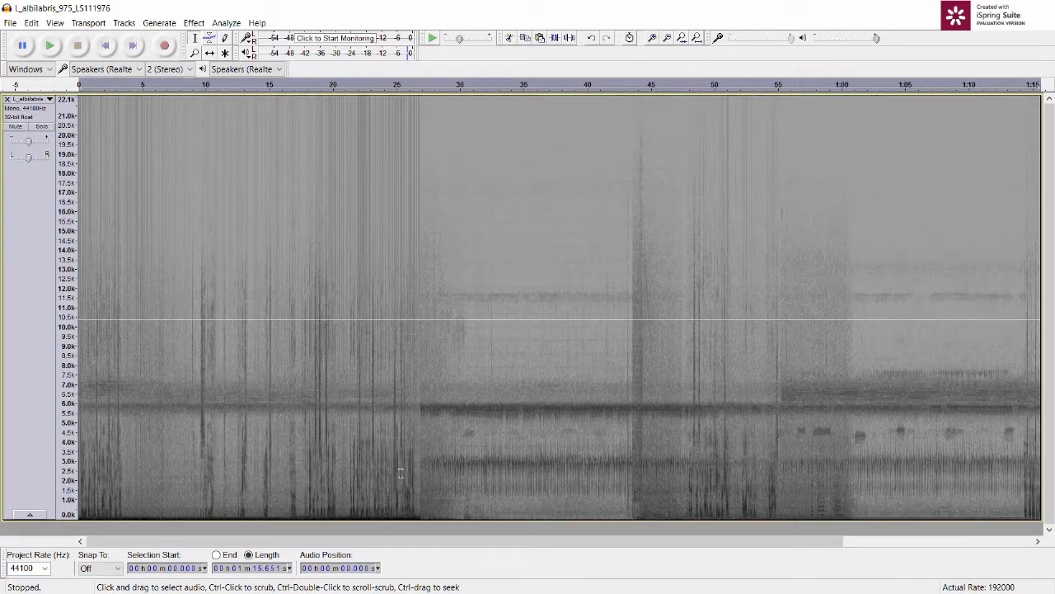
Step: Select about 3.8 s starting at about 25.1 s, across the abrupt change in the spectrogram, and magnify it
left_click_drag(411, 471, 290, 464)
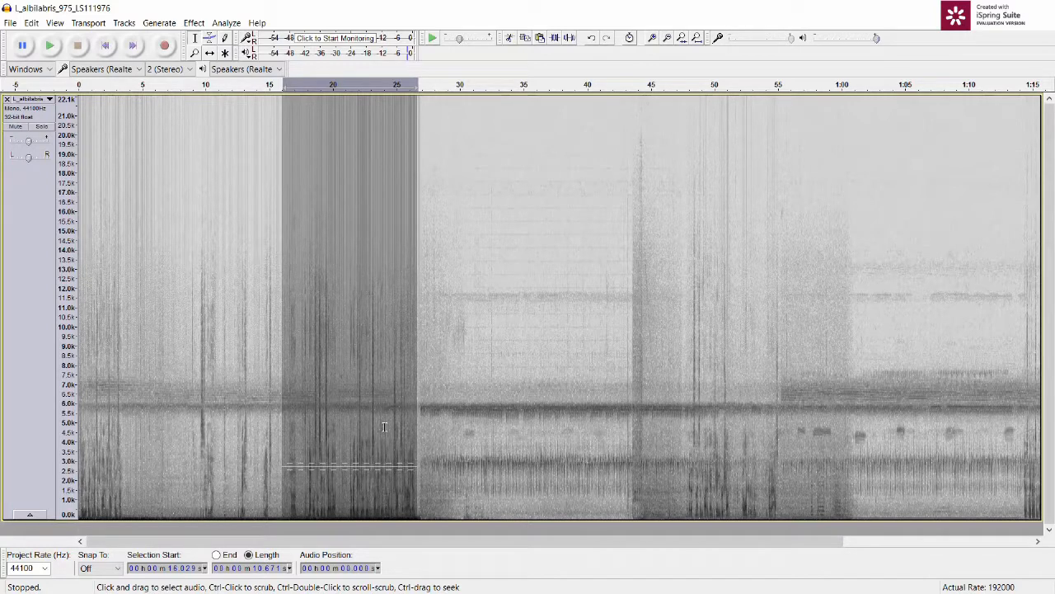
left_click(421, 408)
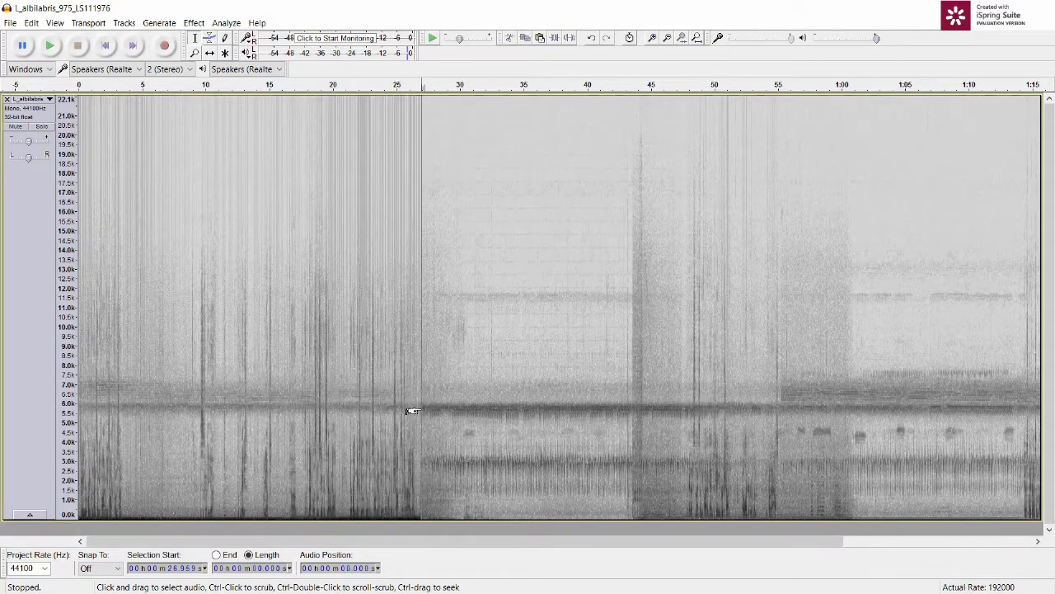
left_click_drag(397, 408, 446, 408)
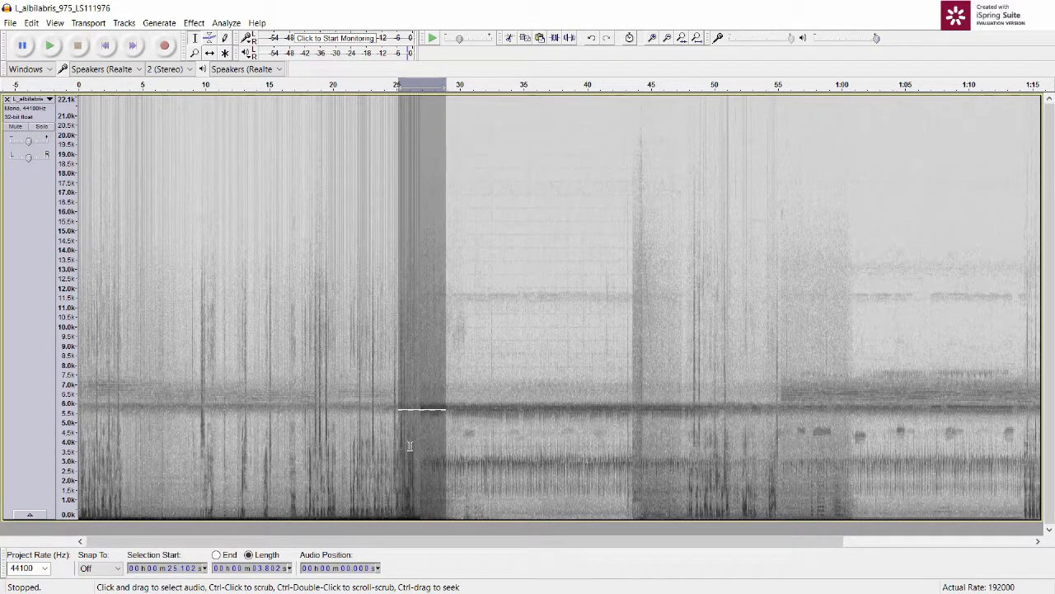
left_click(652, 39)
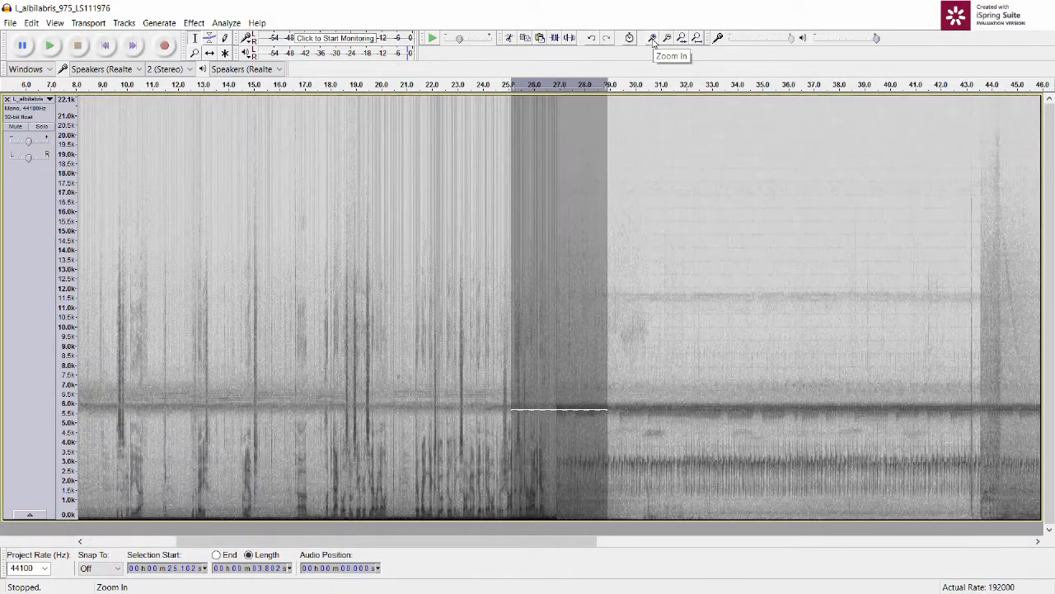
left_click(652, 39)
left_click(652, 39)
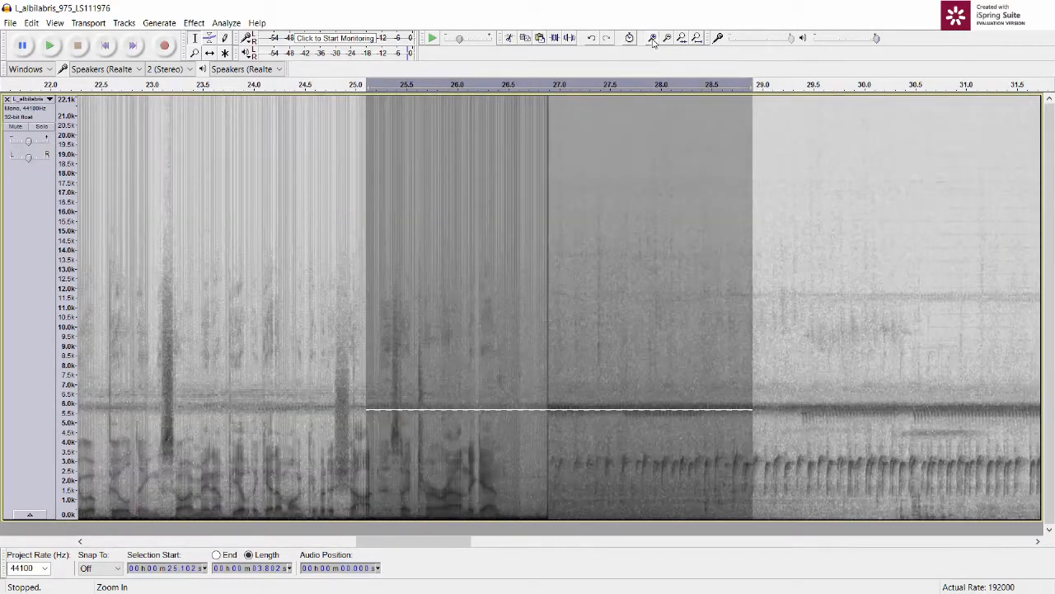
Step: Play a selection of about 4.1 s starting at about 24.6 s and fit the whole project back in the window
left_click_drag(724, 334, 317, 344)
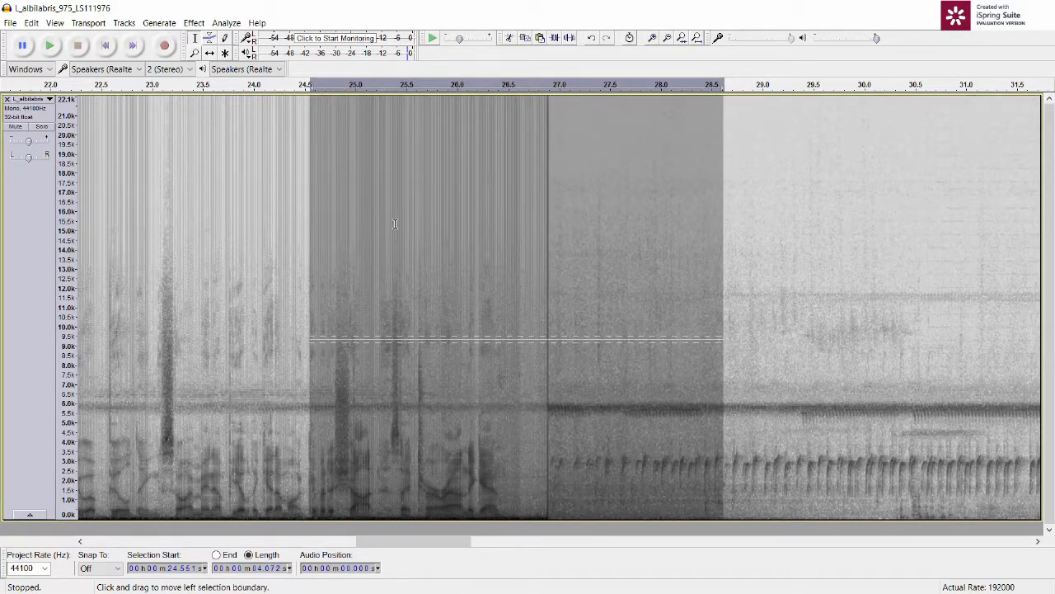
left_click(51, 48)
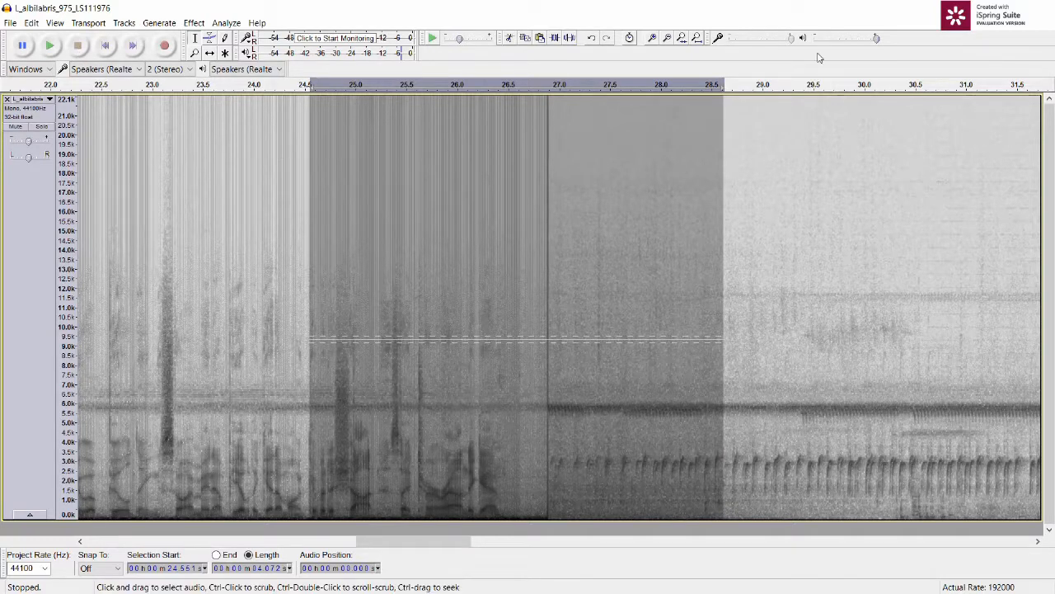
left_click(698, 38)
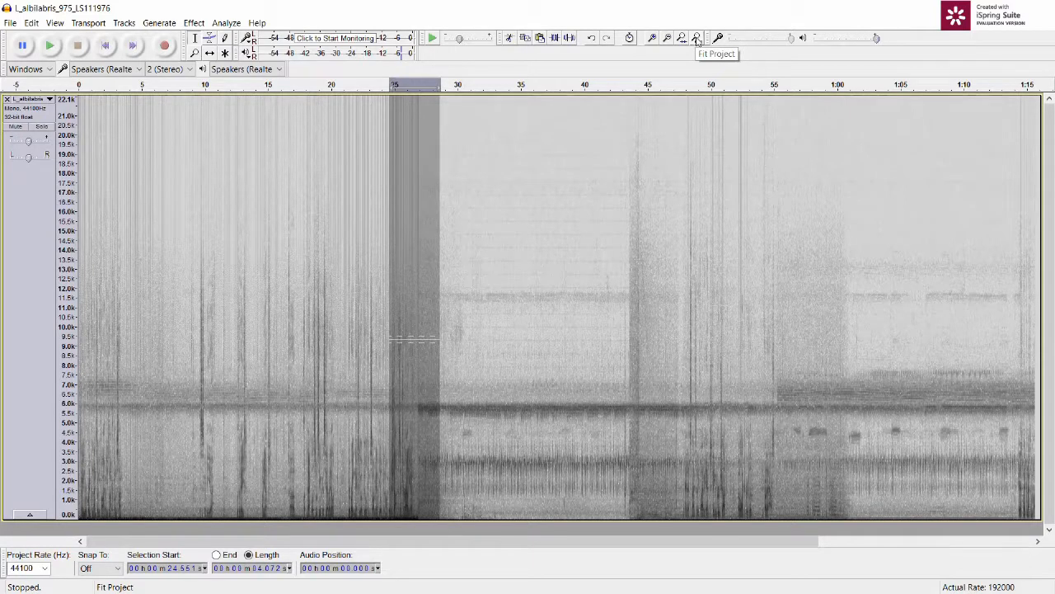
Step: Cut about the first 30.8 s from the recording
left_click(457, 320)
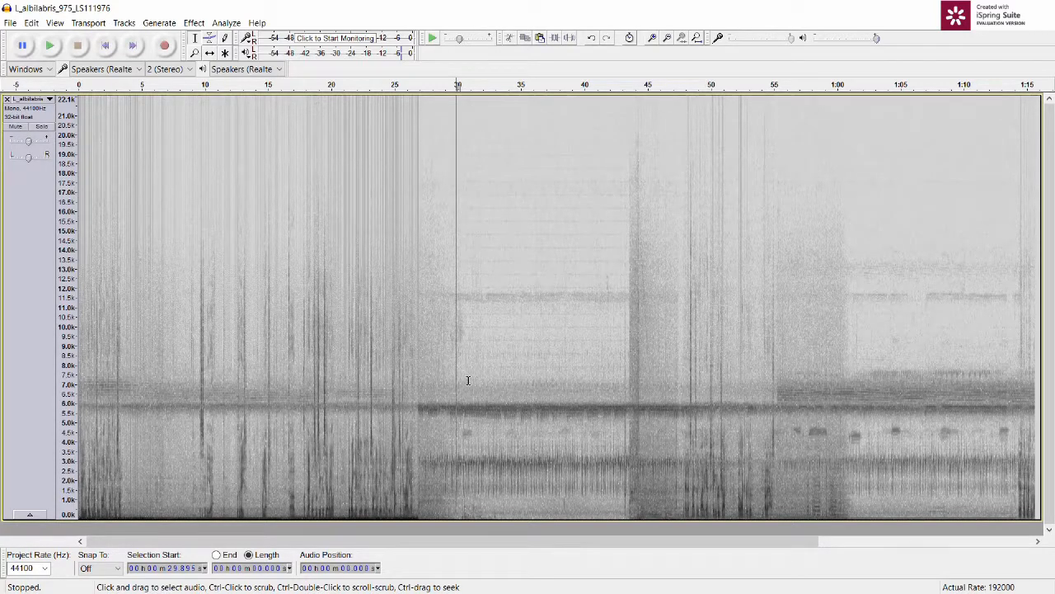
left_click_drag(466, 377, 469, 376)
left_click_drag(233, 367, 43, 355)
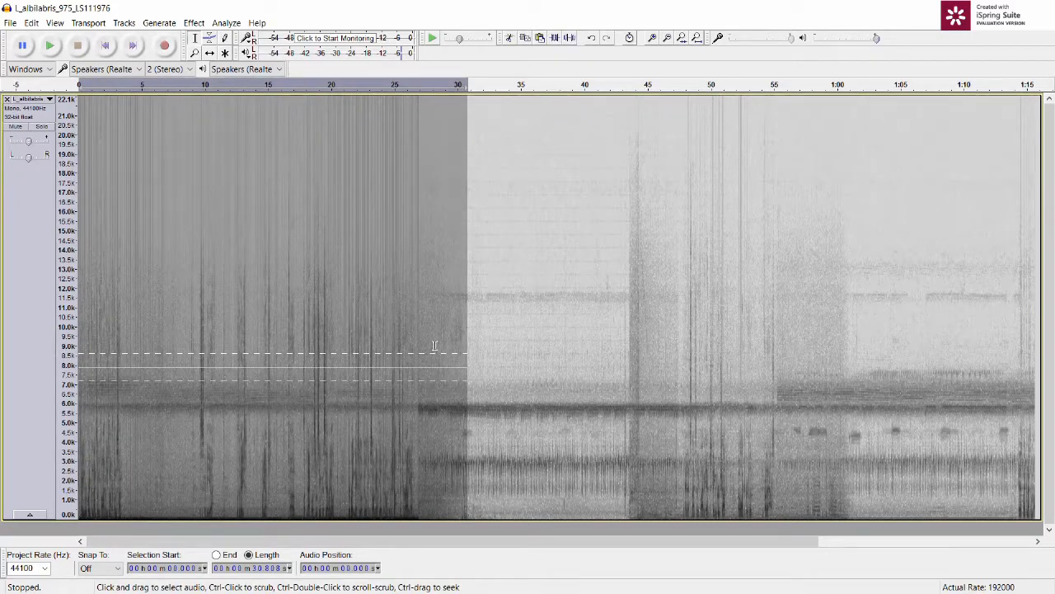
left_click(510, 40)
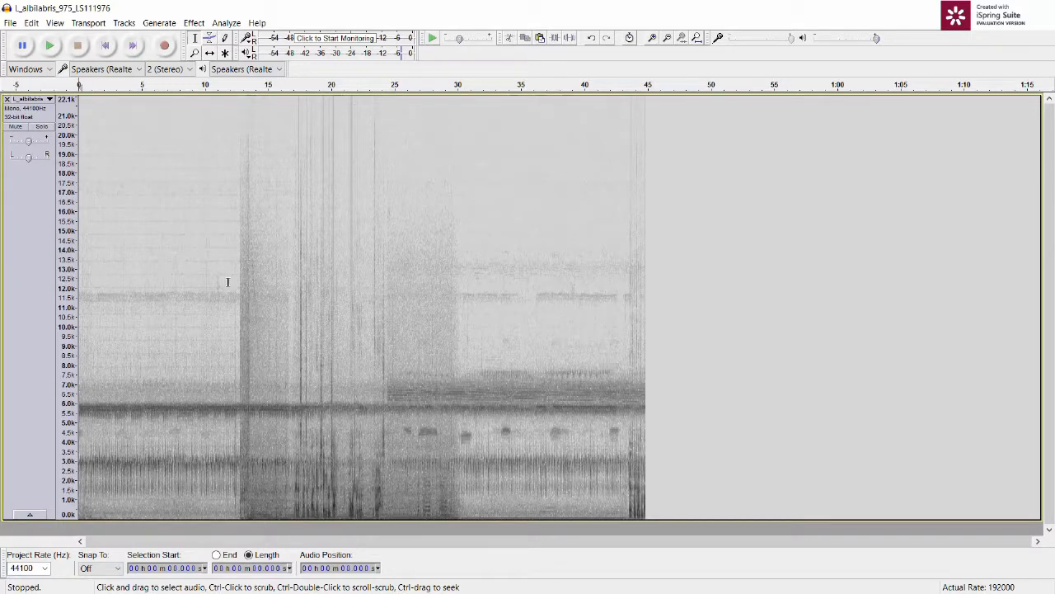
Step: Listen from about 16.4 s, and cut the noisy middle section of about 18.3 s starting at about 12.1 s
left_click(286, 294)
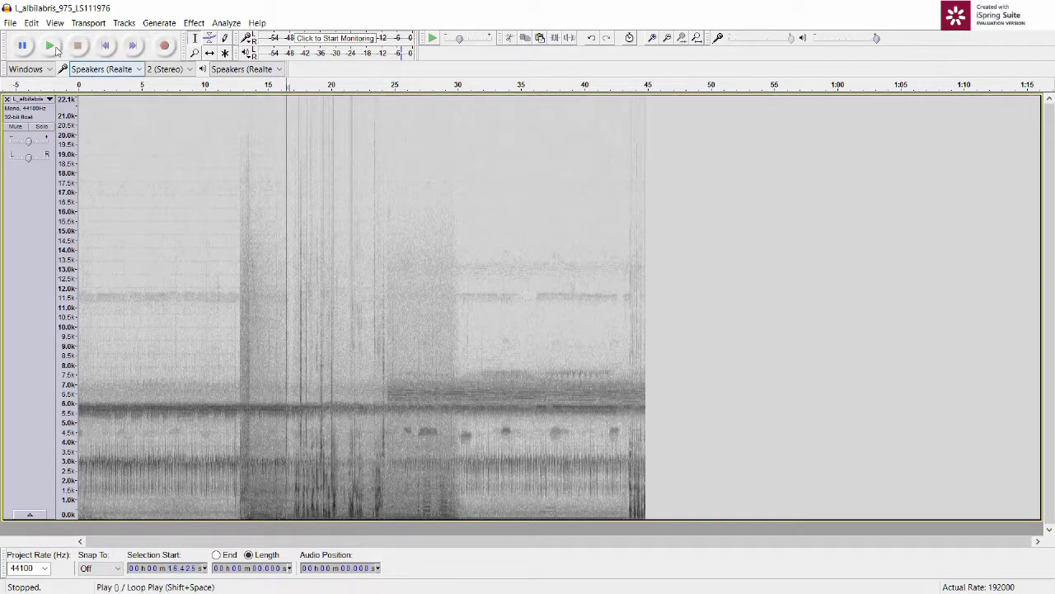
left_click(54, 48)
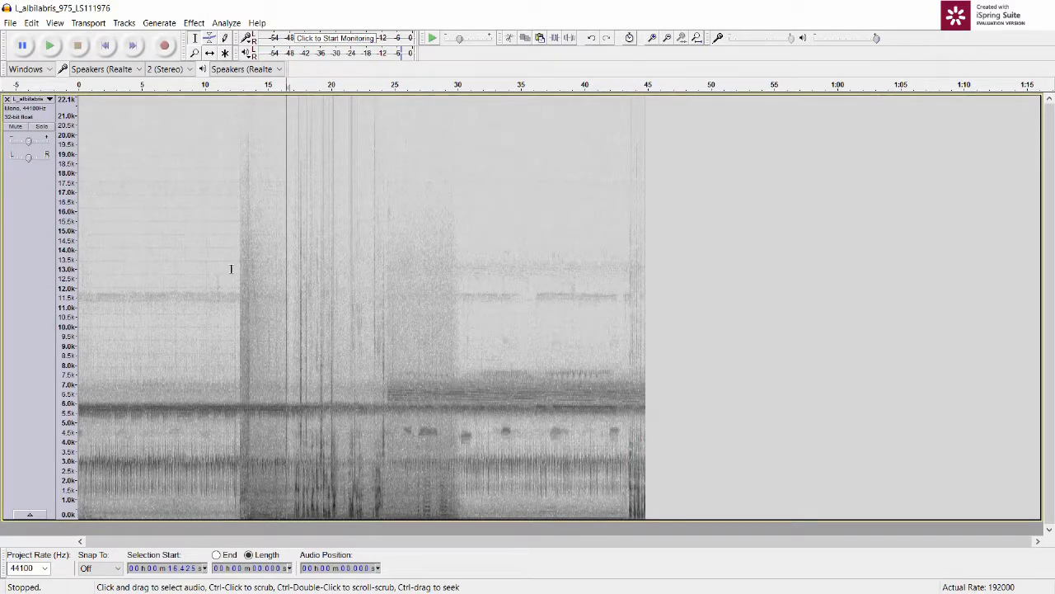
left_click_drag(231, 268, 463, 261)
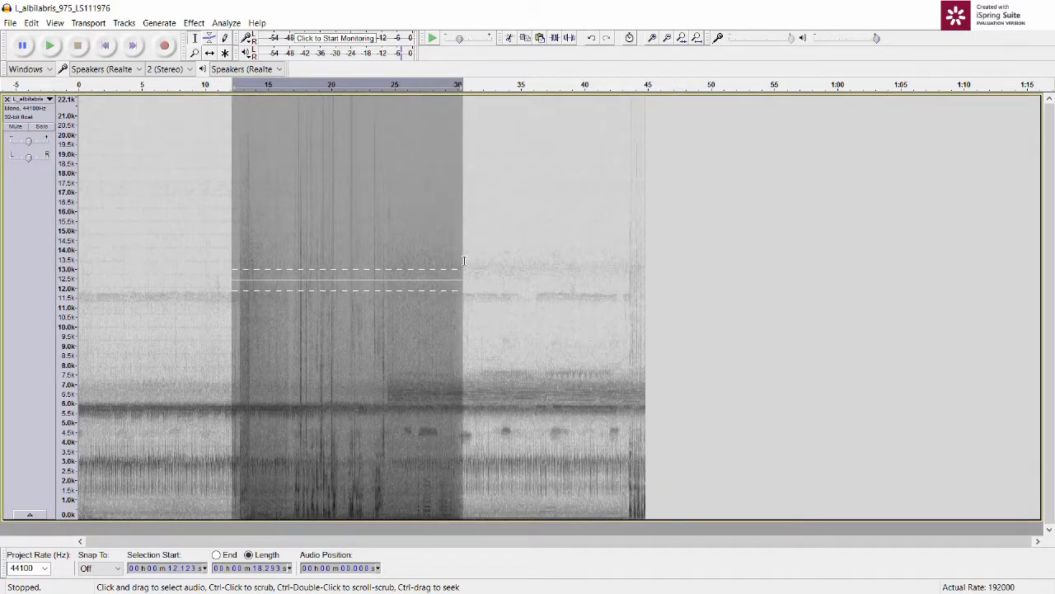
left_click(510, 38)
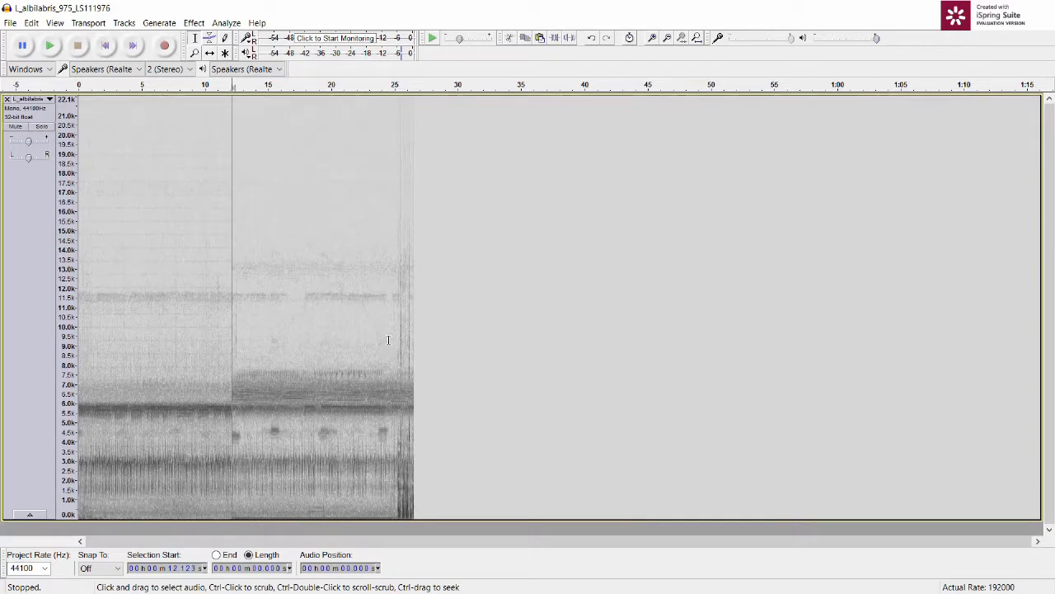
Step: Cut the noisy end of the recording from about 24.6 s onward and fit the project in the window
left_click_drag(429, 330, 389, 334)
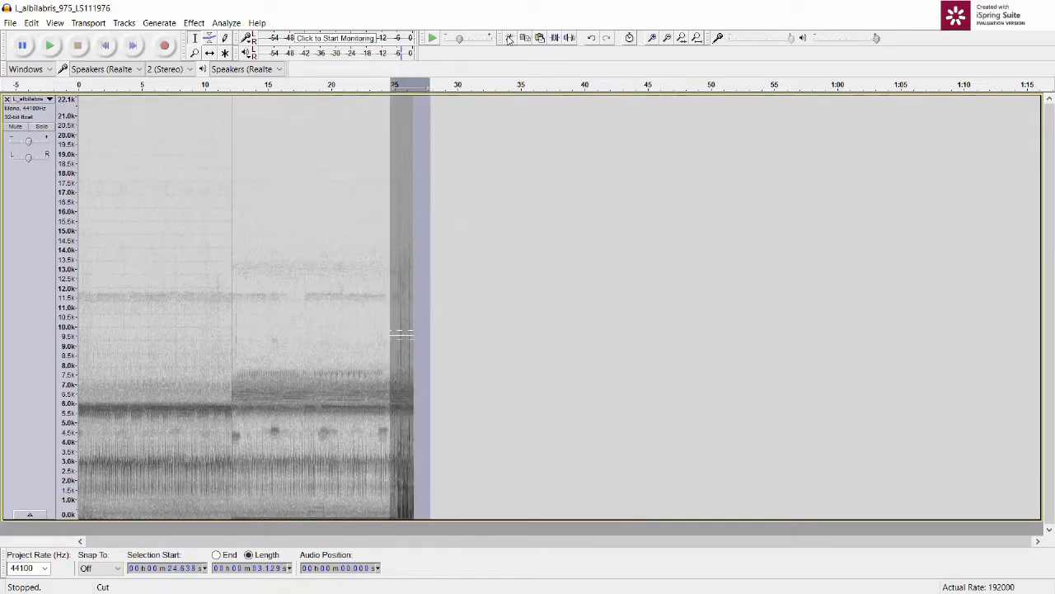
left_click(510, 38)
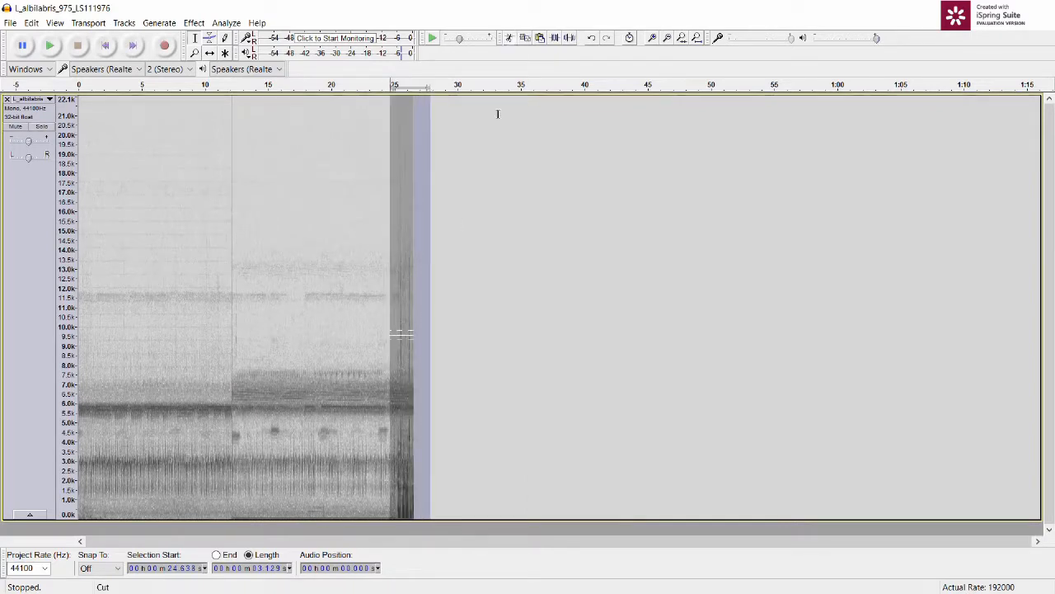
left_click(696, 41)
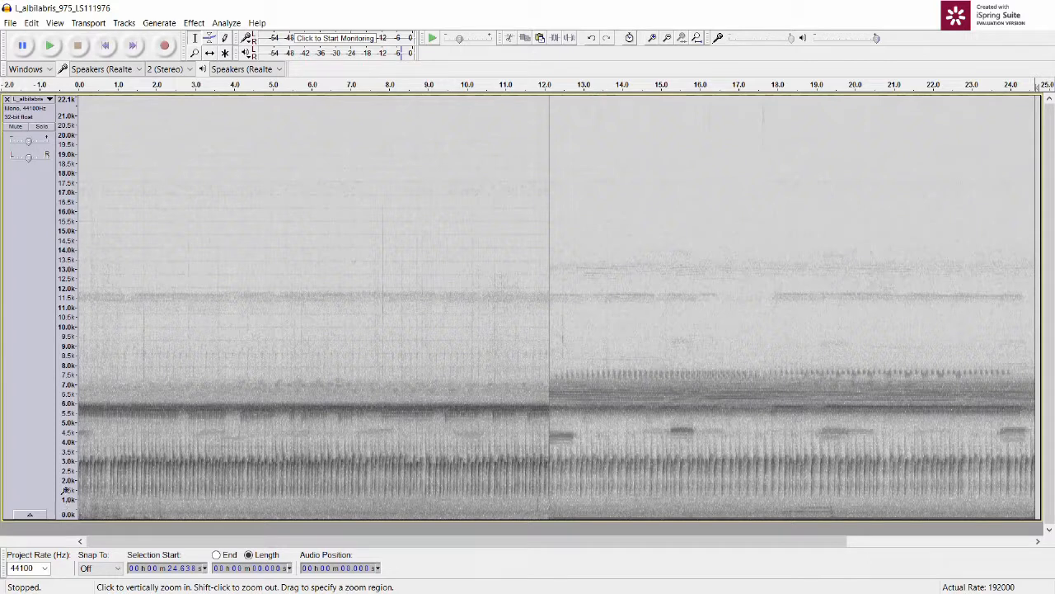
Step: Magnify the spectrogram's frequency scale above about 12 kHz and zoom it back out to the full range
left_click(65, 183)
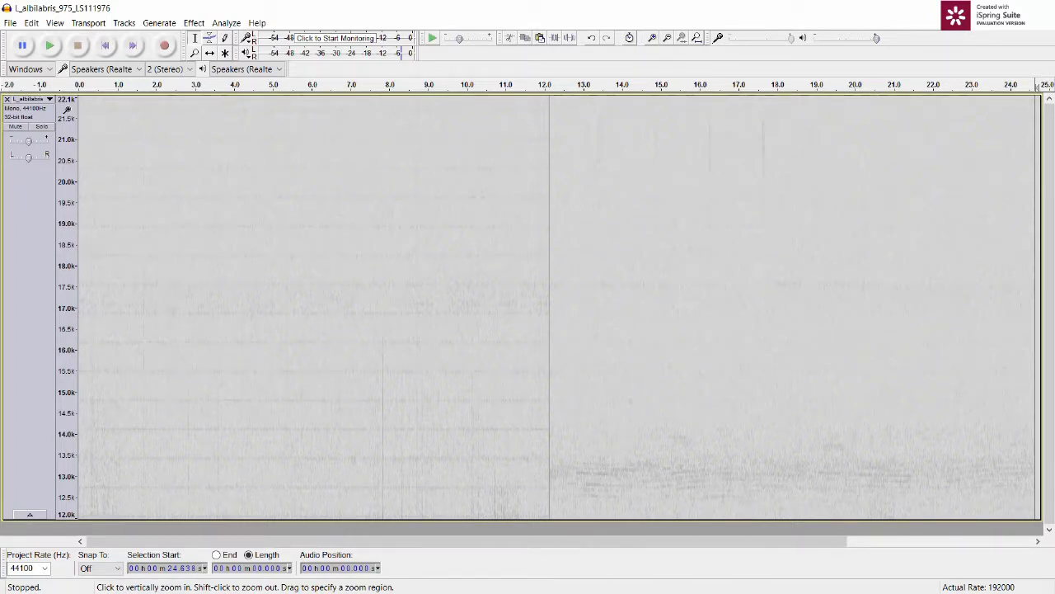
left_click(64, 301, "shift")
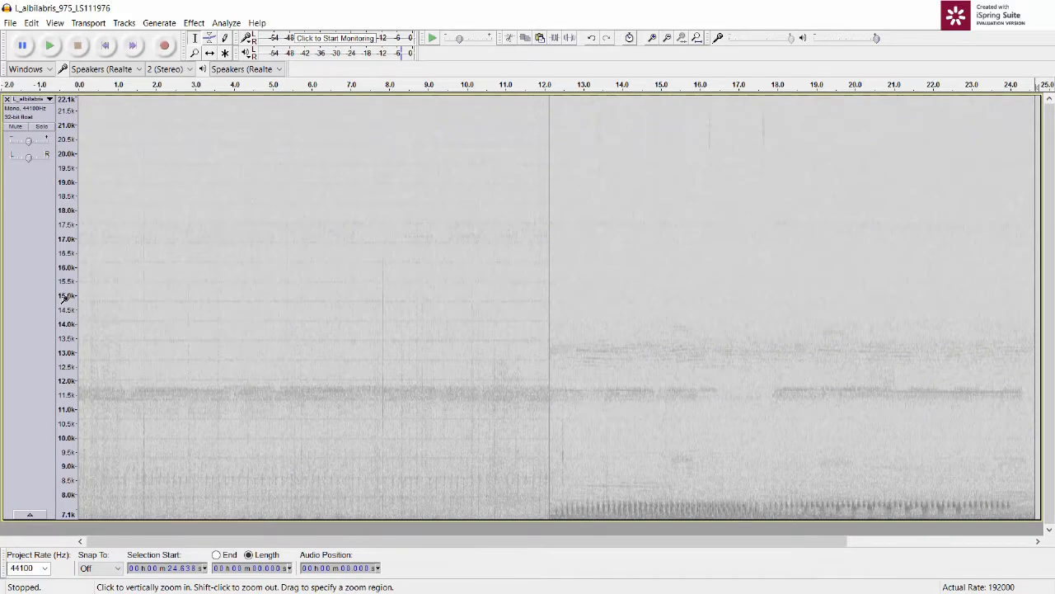
left_click(60, 480, "shift")
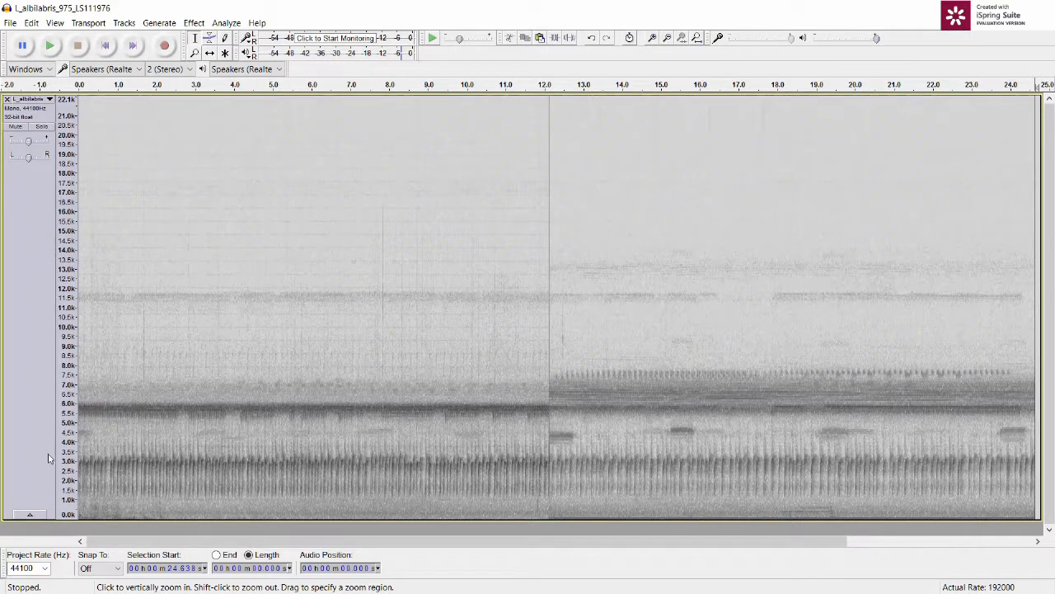
Step: Magnify the spectrogram's frequency scale to show about 0 to 10.8 kHz
left_click(65, 507)
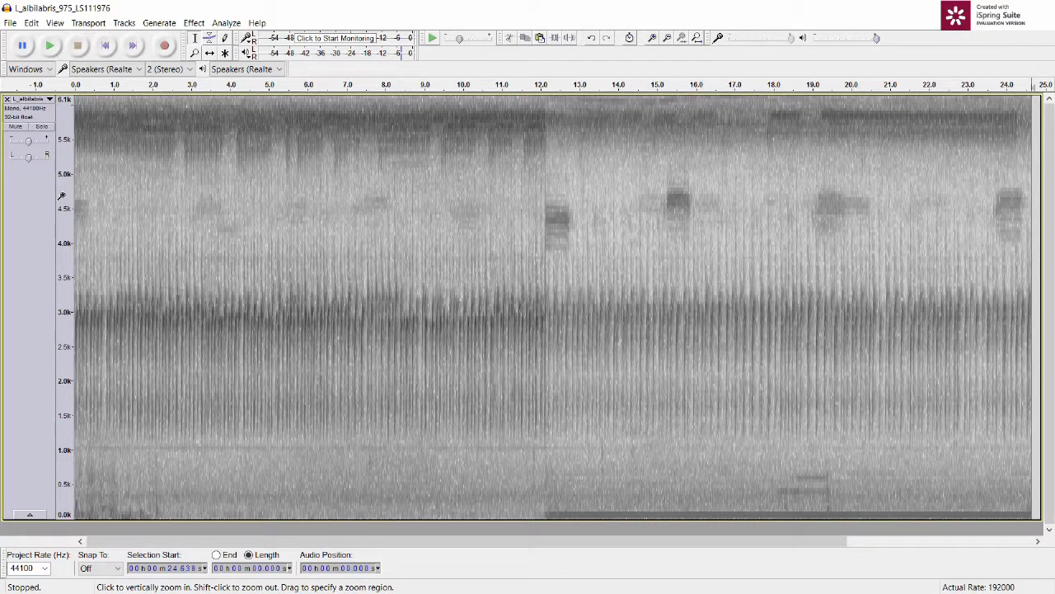
left_click(61, 195, "shift")
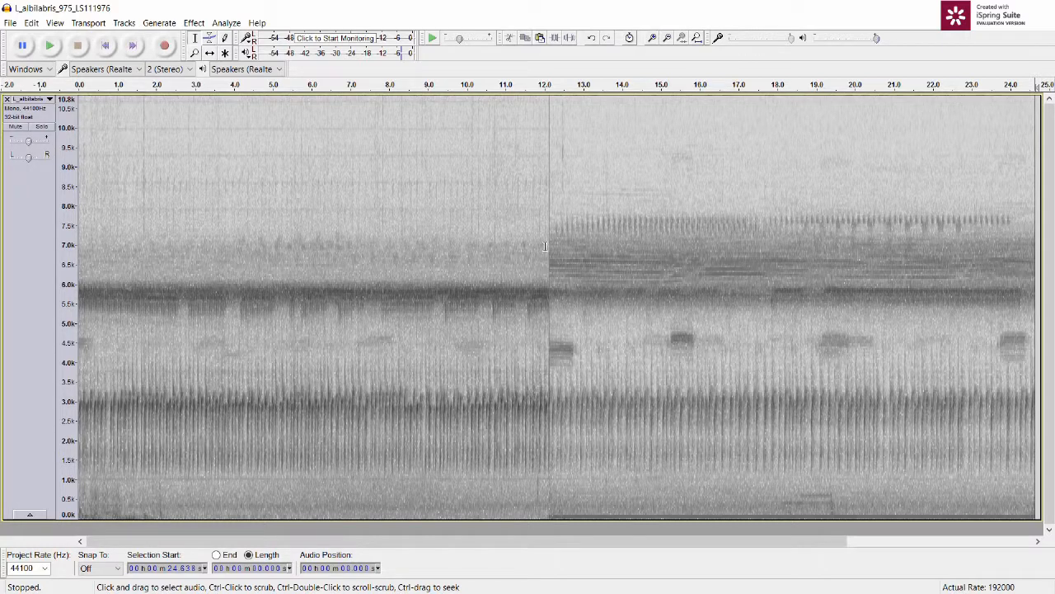
Step: Cut the second part of the recording from about 12 s to the end and fit the project in the window
left_click_drag(545, 246, 1054, 280)
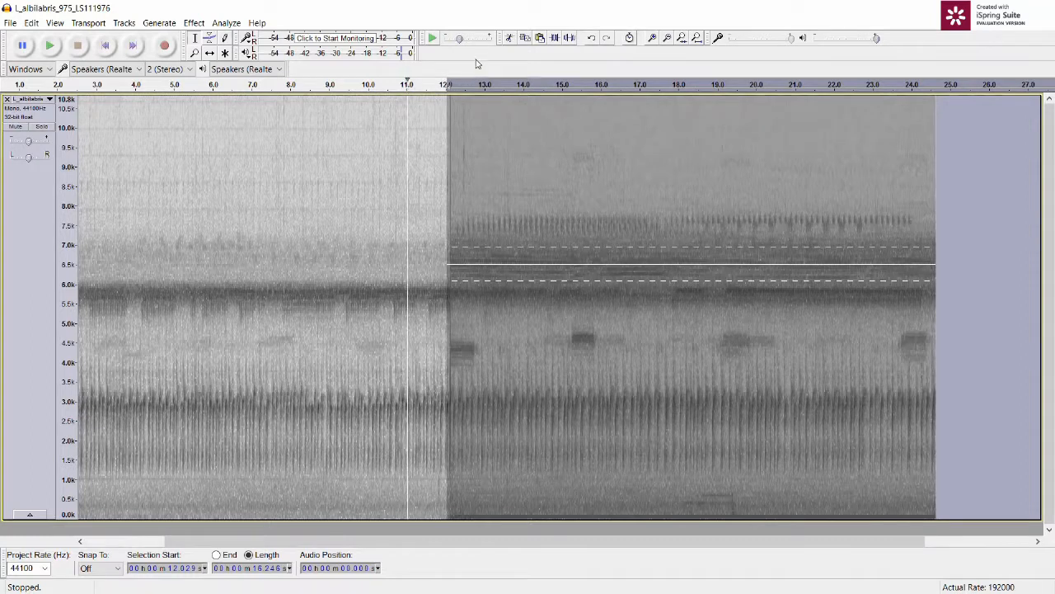
left_click(510, 38)
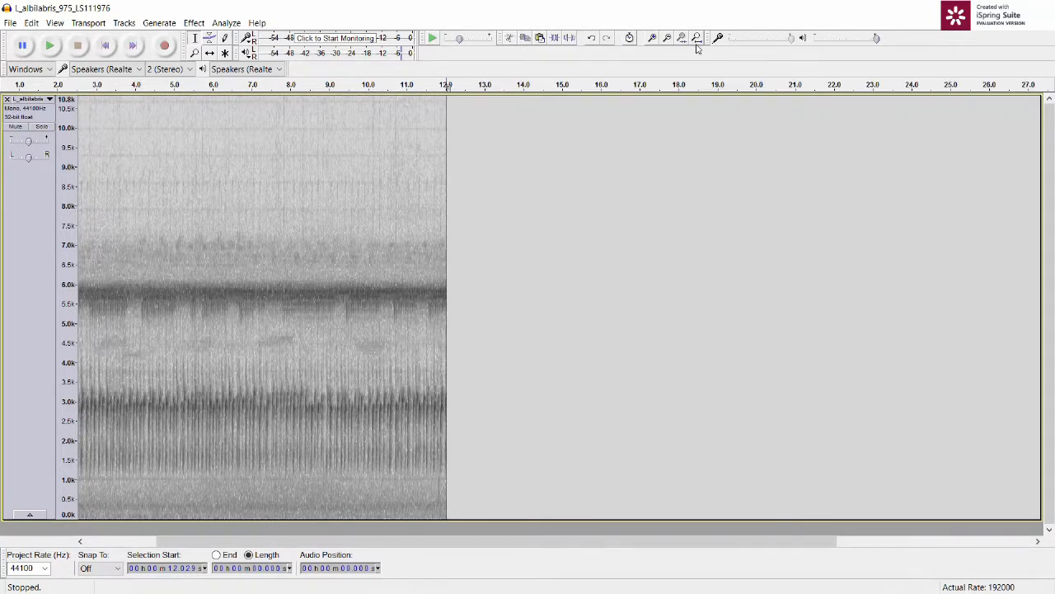
left_click(696, 38)
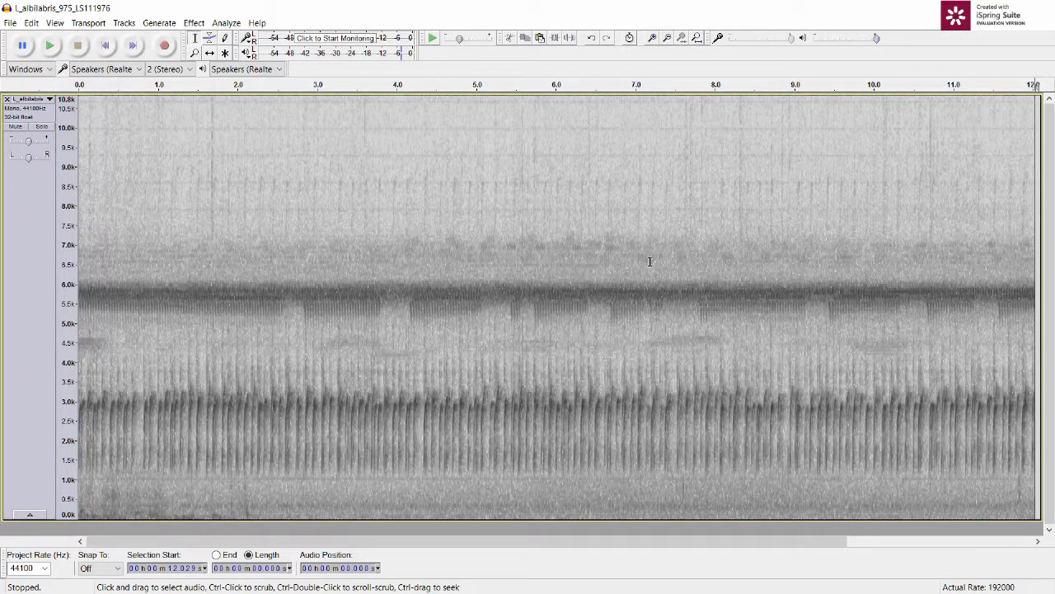
Step: Play the trimmed recording from its start
left_click(108, 47)
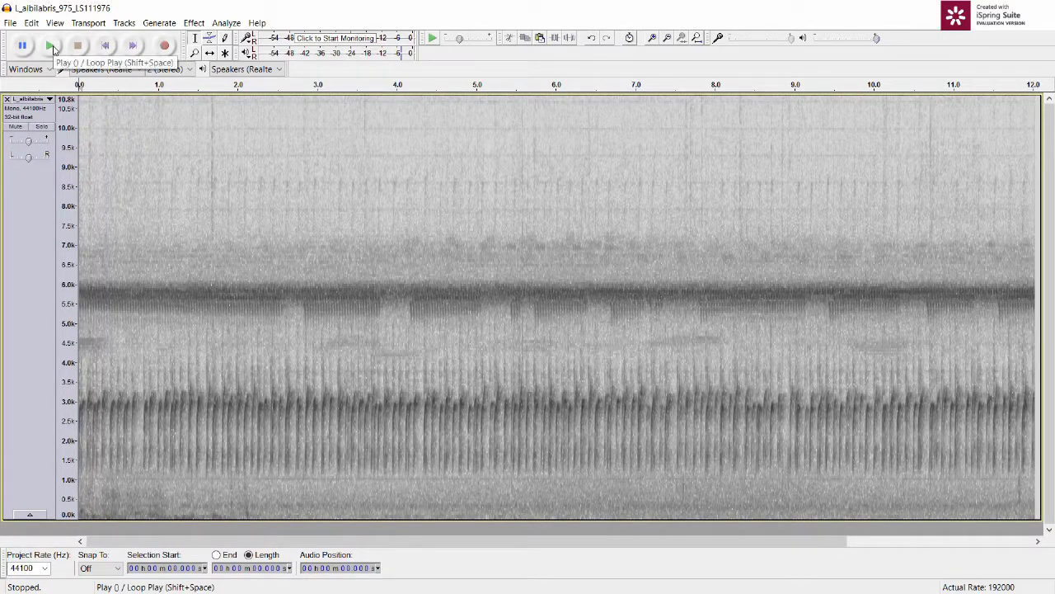
left_click(51, 46)
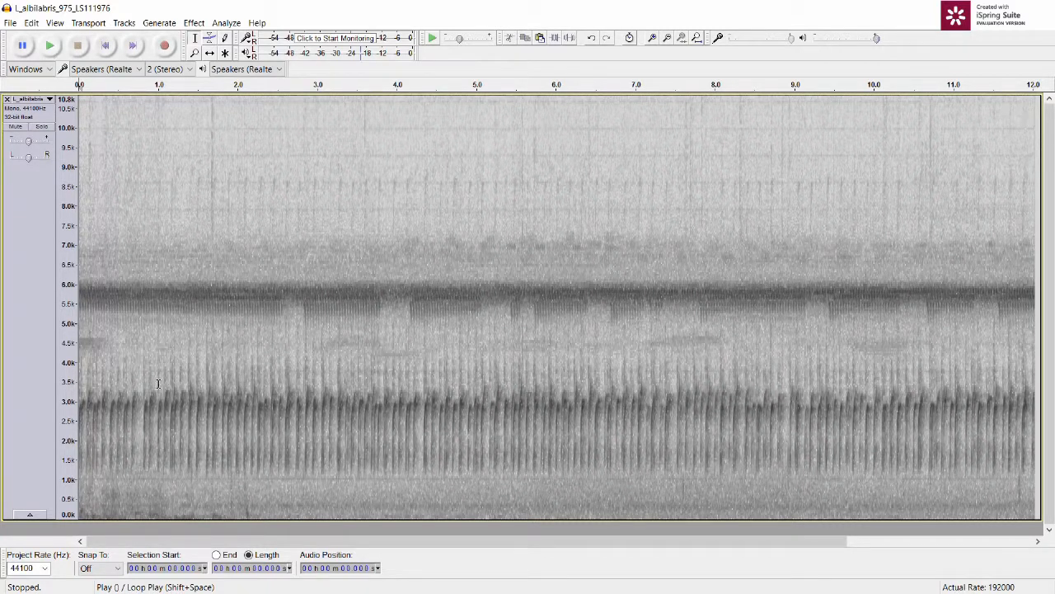
left_click_drag(257, 490, 30, 476)
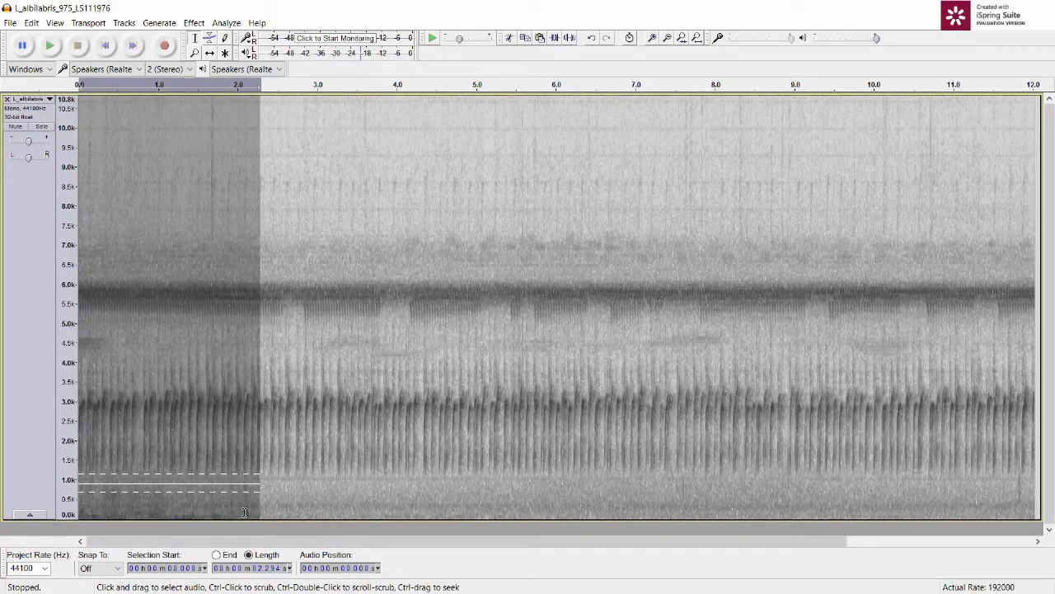
left_click(306, 336)
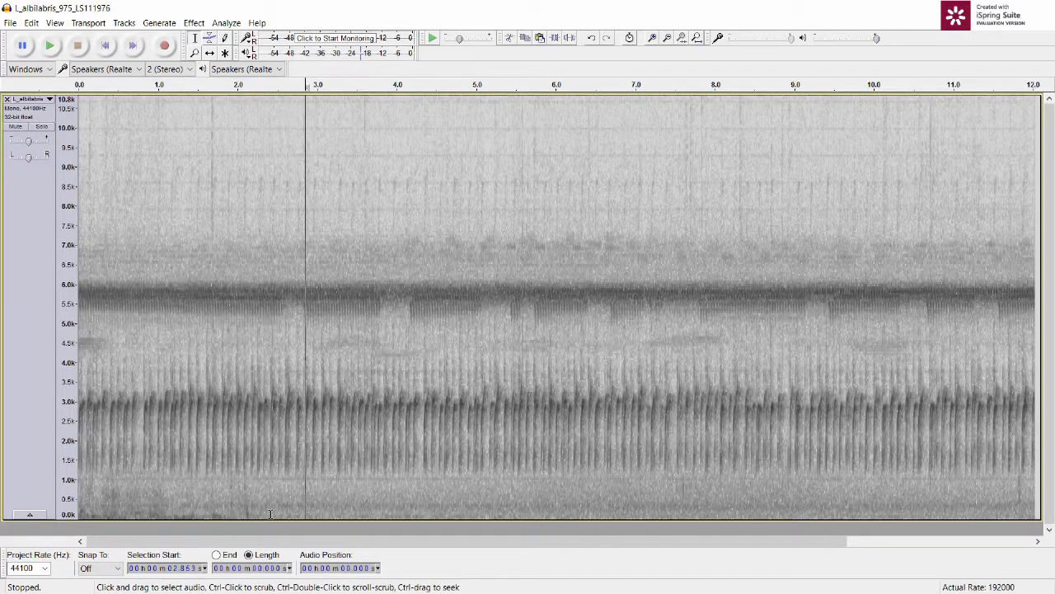
left_click(257, 507)
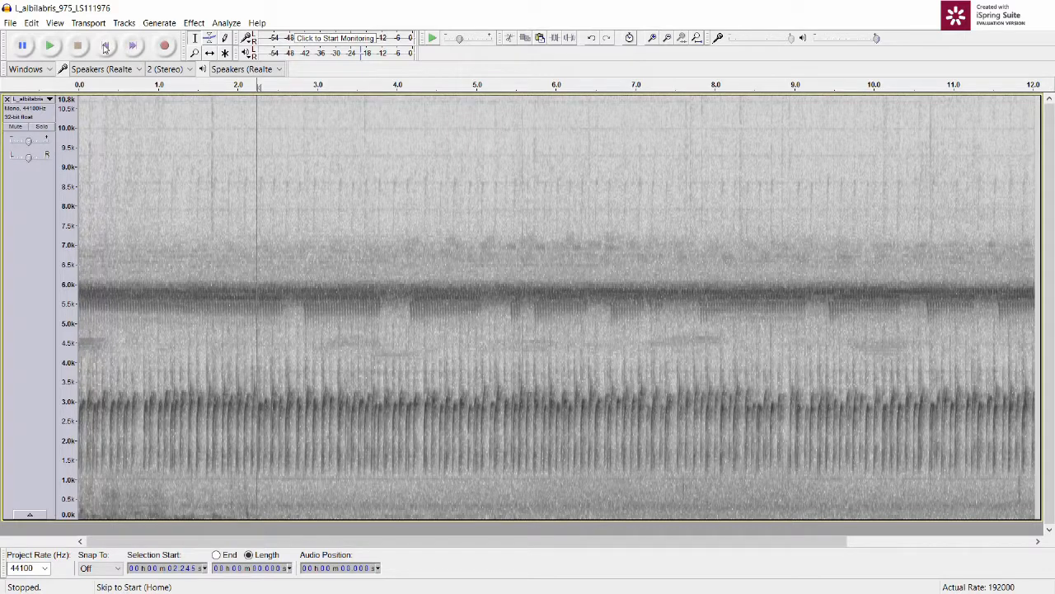
Step: Play the opening seconds of the recording from its start and stop playback
left_click(105, 49)
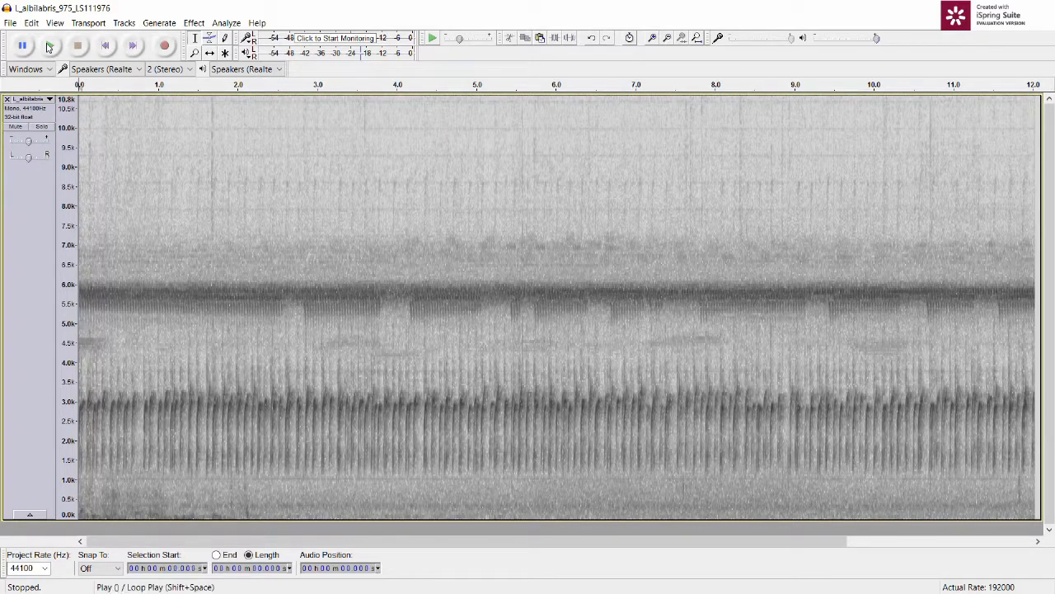
left_click(49, 47)
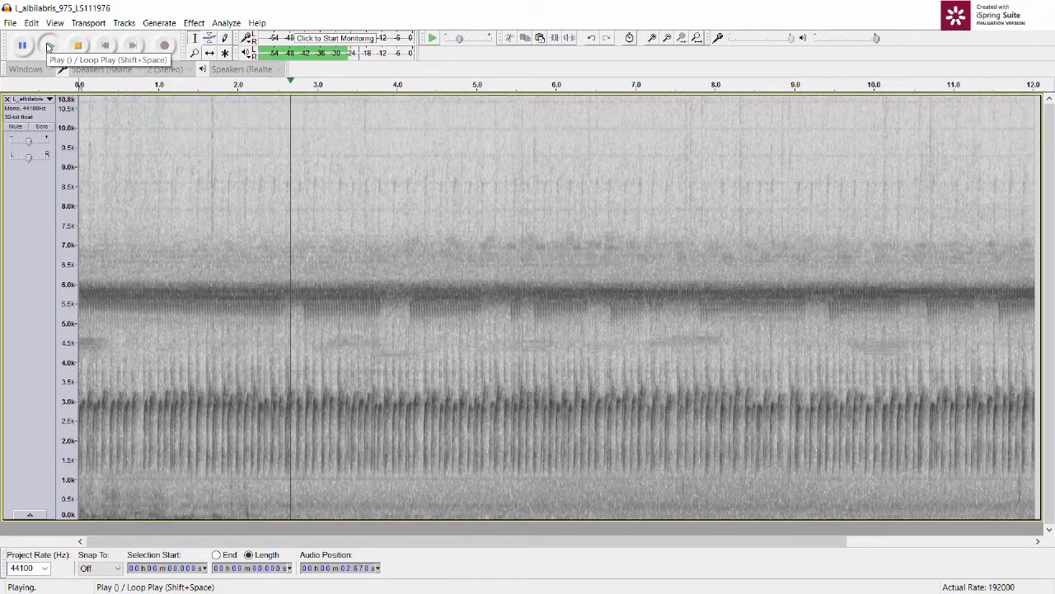
left_click(78, 46)
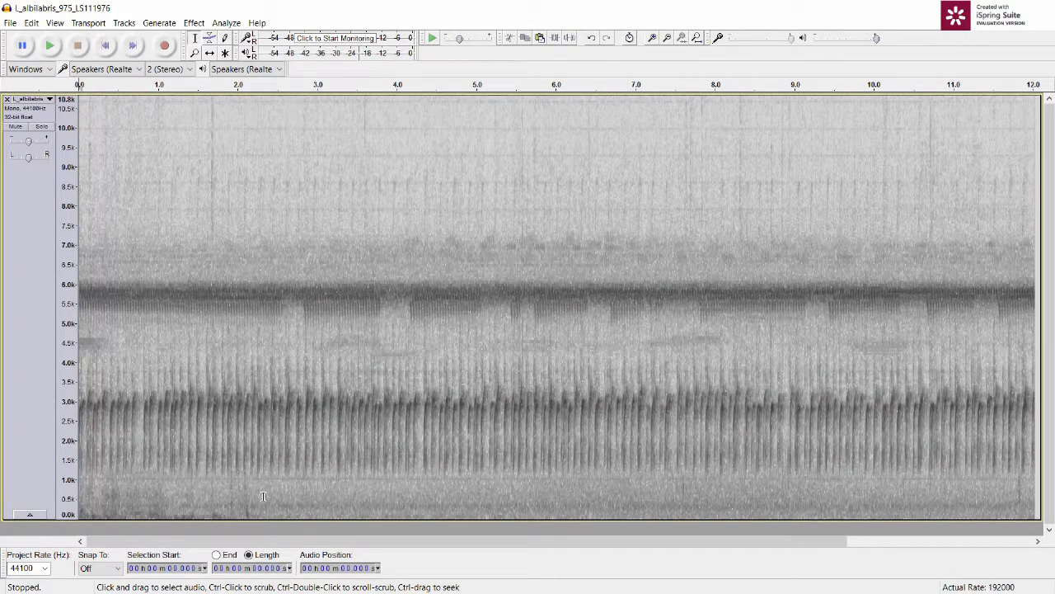
Step: Cut about the first 2.3 s of the recording and fit the project in the window
left_click_drag(263, 495, 67, 483)
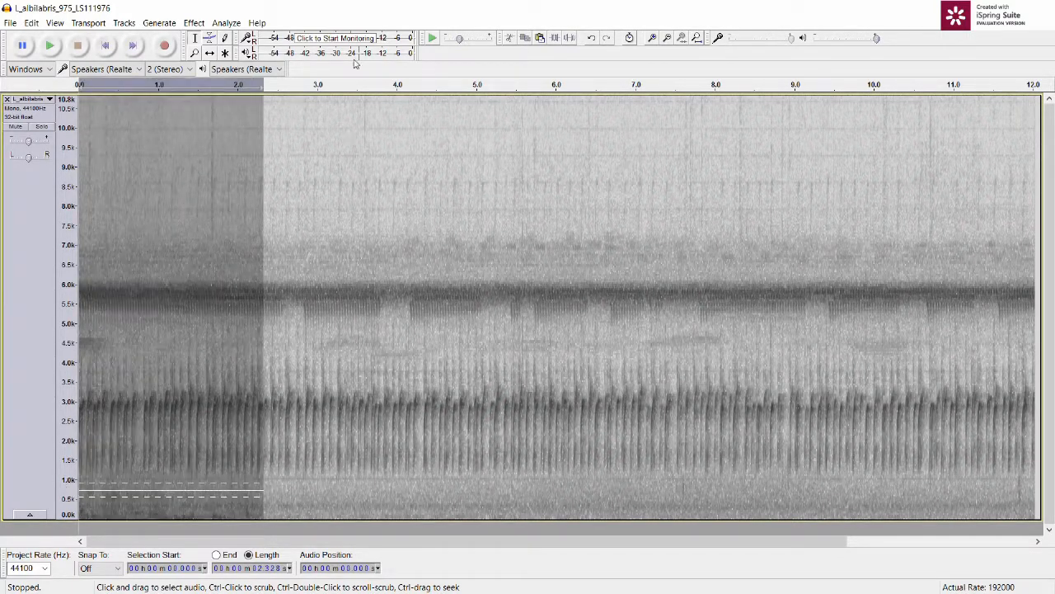
left_click(509, 38)
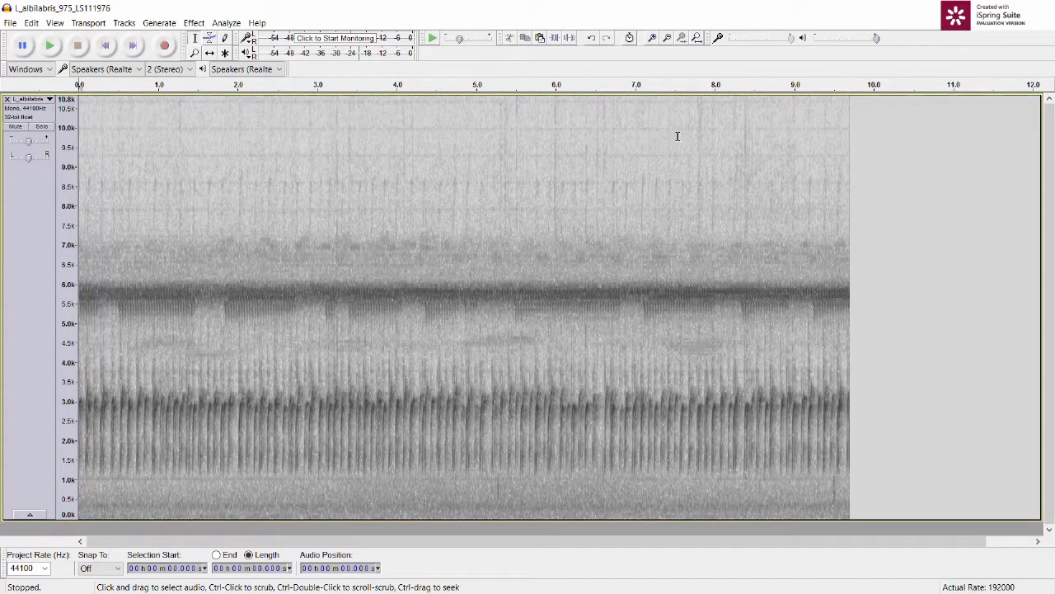
left_click(697, 38)
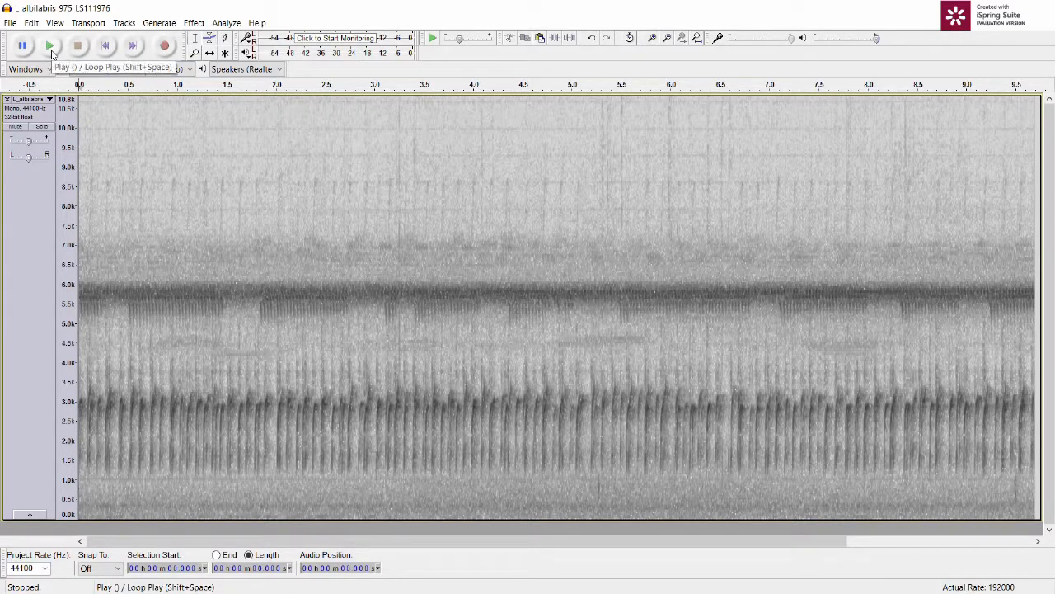
Step: Play the shortened recording from its start to listen to the remaining calls
left_click(51, 53)
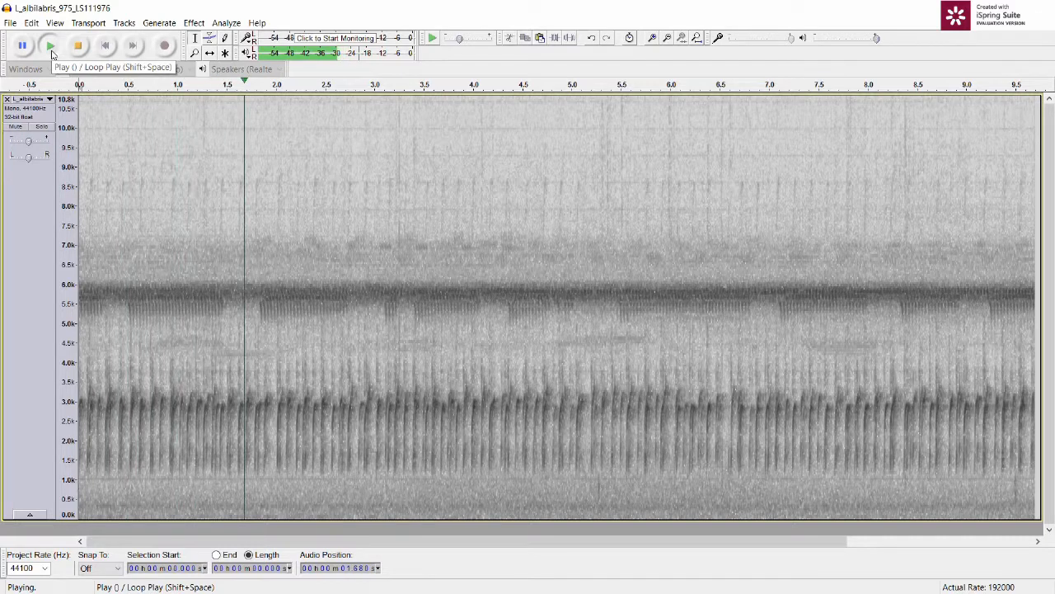
left_click(79, 47)
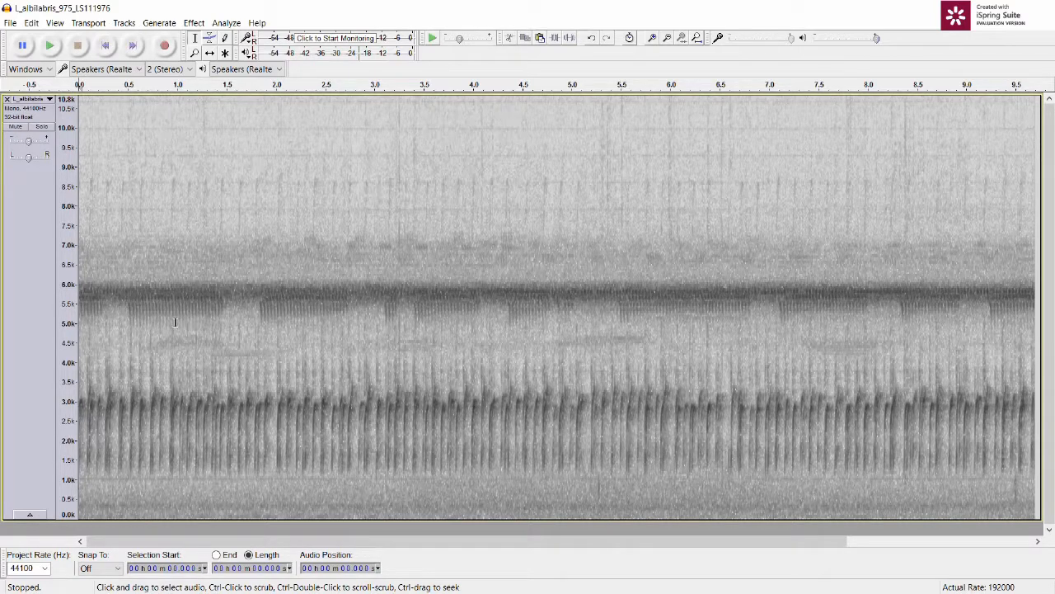
left_click(51, 47)
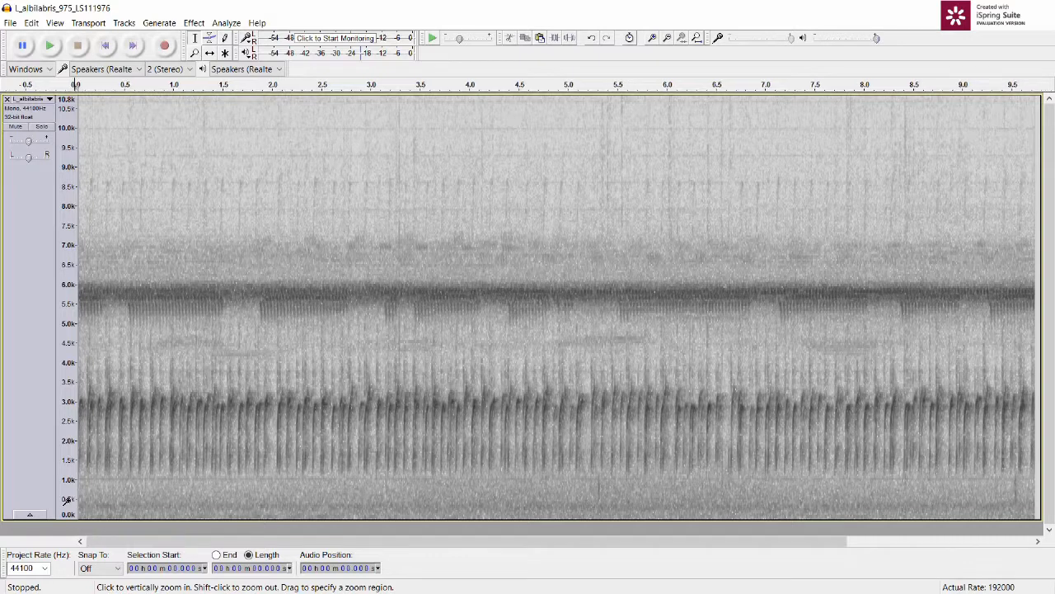
Step: Magnify the spectrogram's frequency scale to about 0 to 3.2 kHz and play the recording from its start
left_click(66, 500)
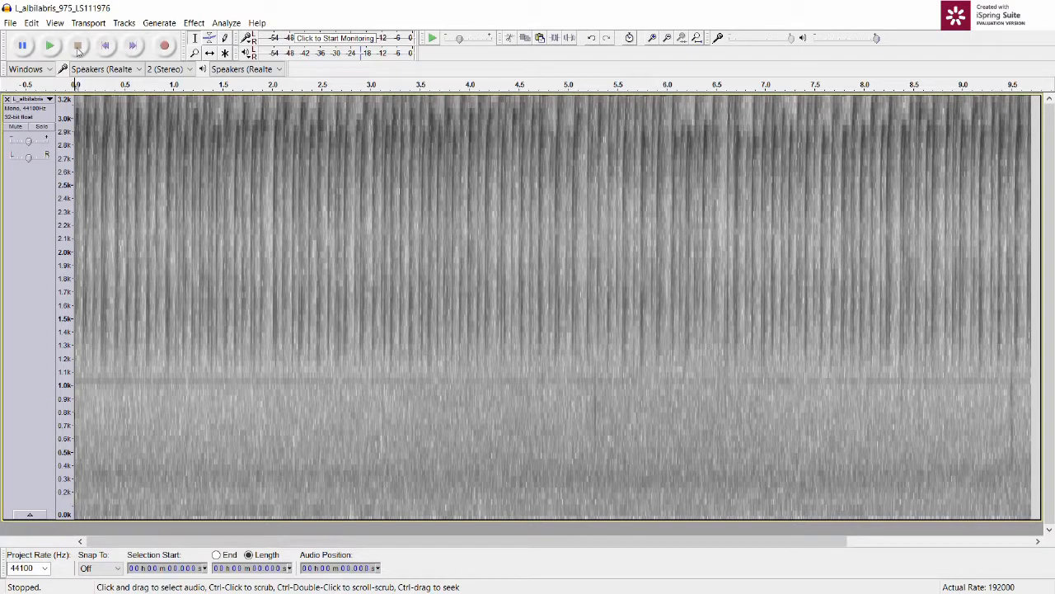
left_click(52, 46)
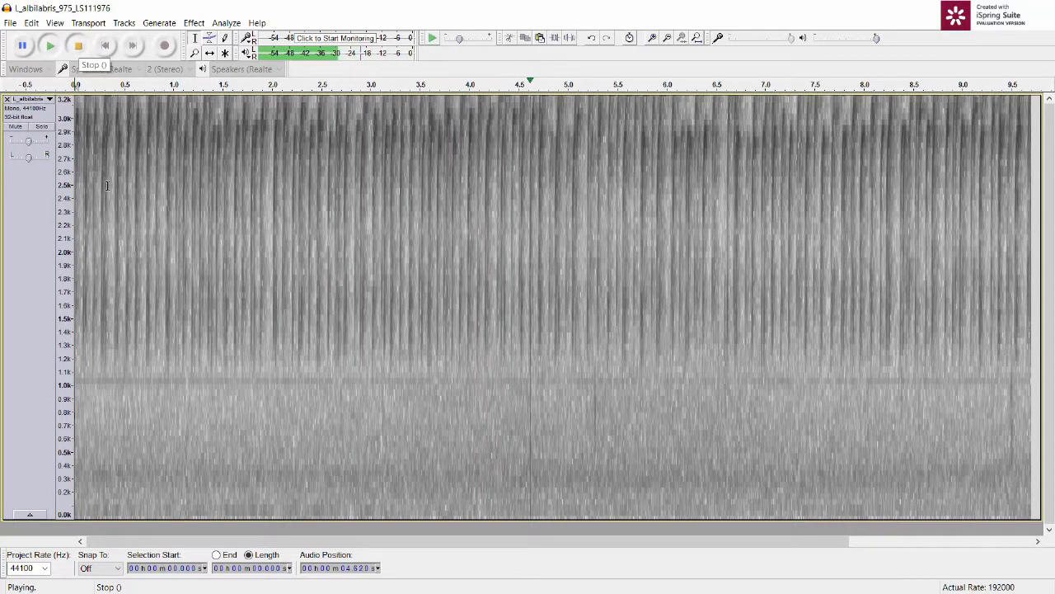
left_click(79, 47)
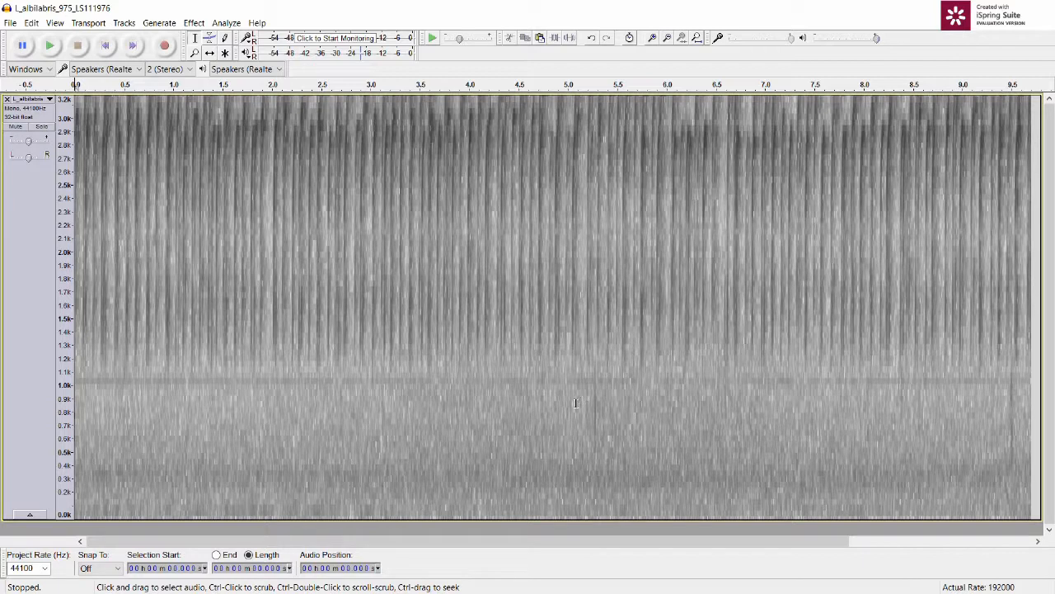
Step: Select the second half of the recording from about 5 s to the end
left_click(574, 322)
left_click_drag(570, 321, 1029, 366)
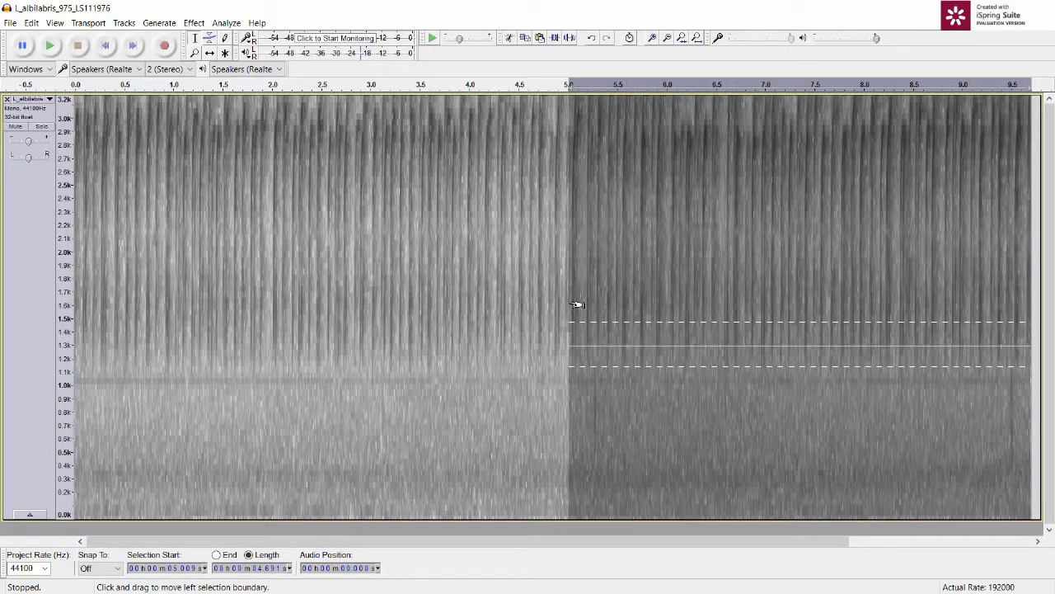
left_click_drag(577, 305, 576, 304)
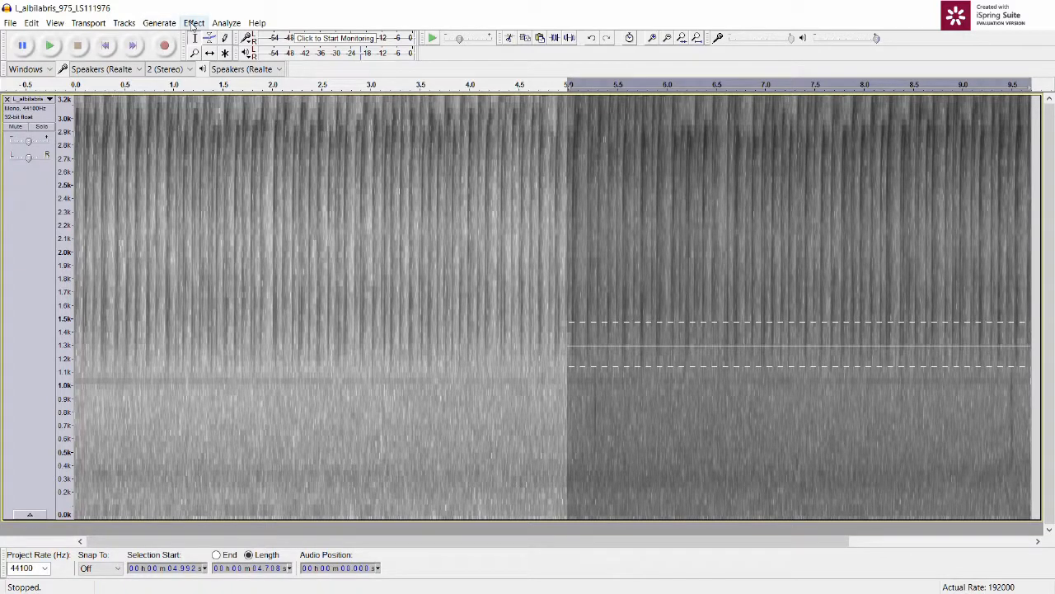
Step: Try a High Pass Filter at 1000 Hz with 6 dB per octave rolloff on the selected half, and undo it
left_click(192, 26)
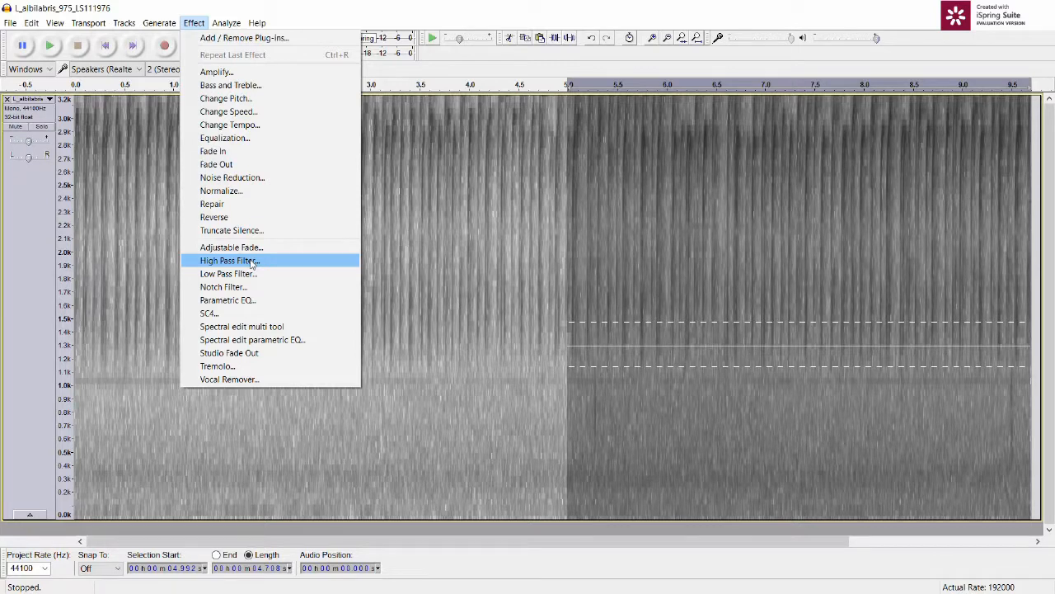
left_click(252, 262)
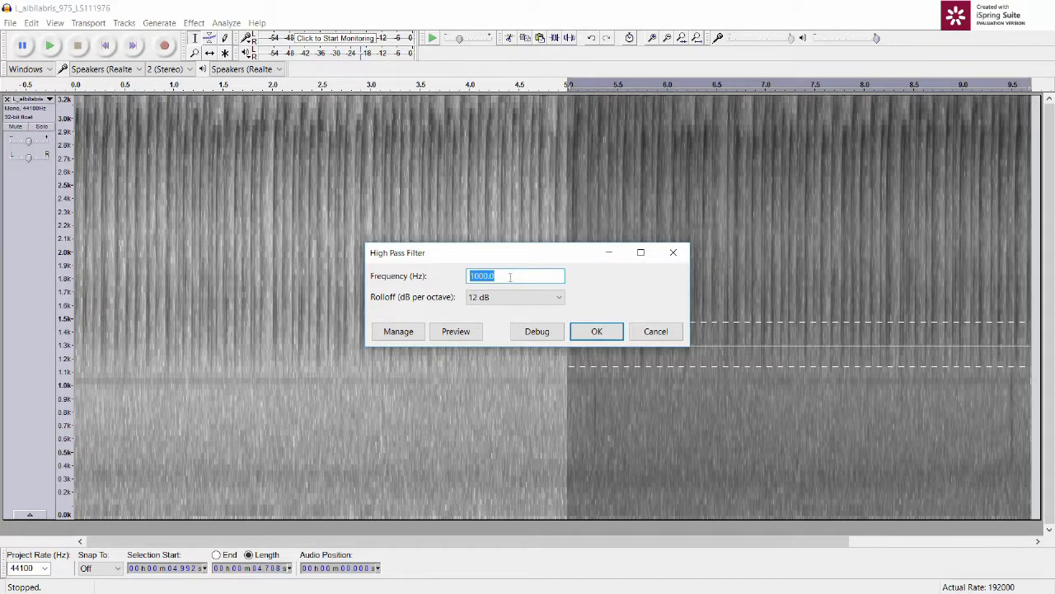
left_click(511, 302)
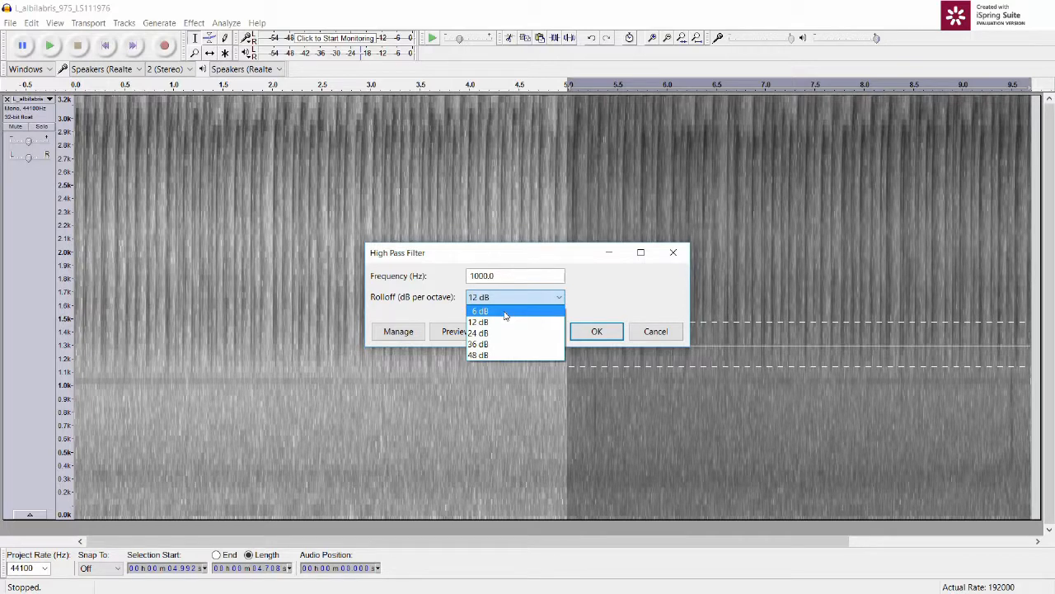
left_click(505, 313)
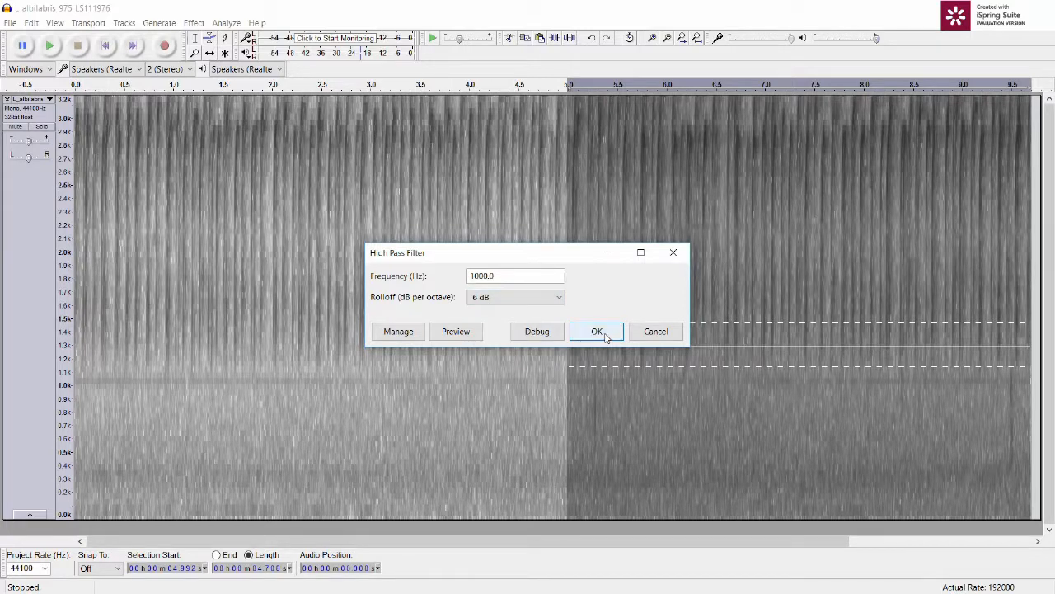
left_click(599, 331)
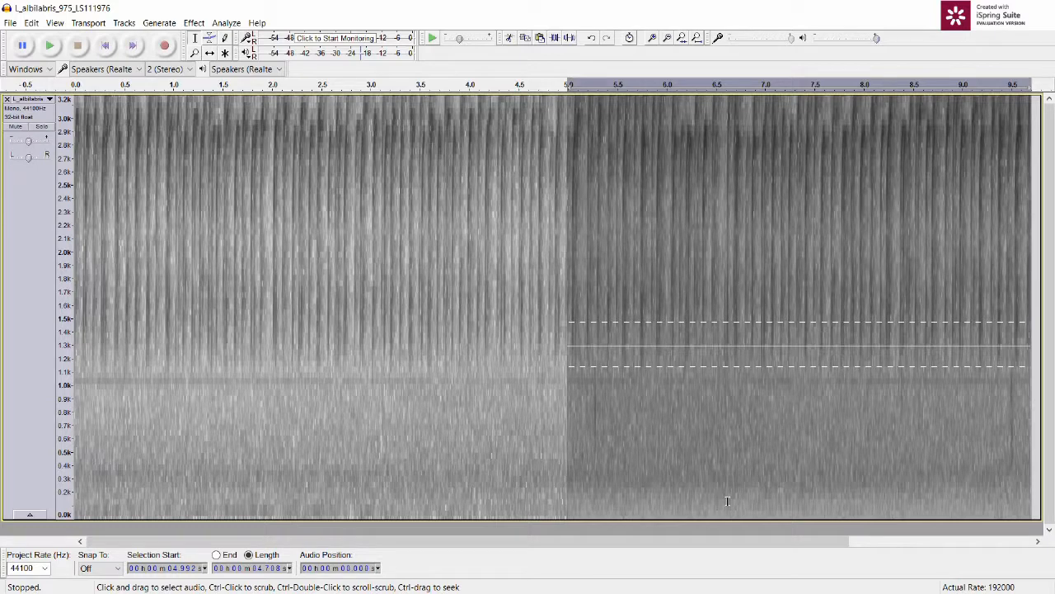
left_click(35, 25)
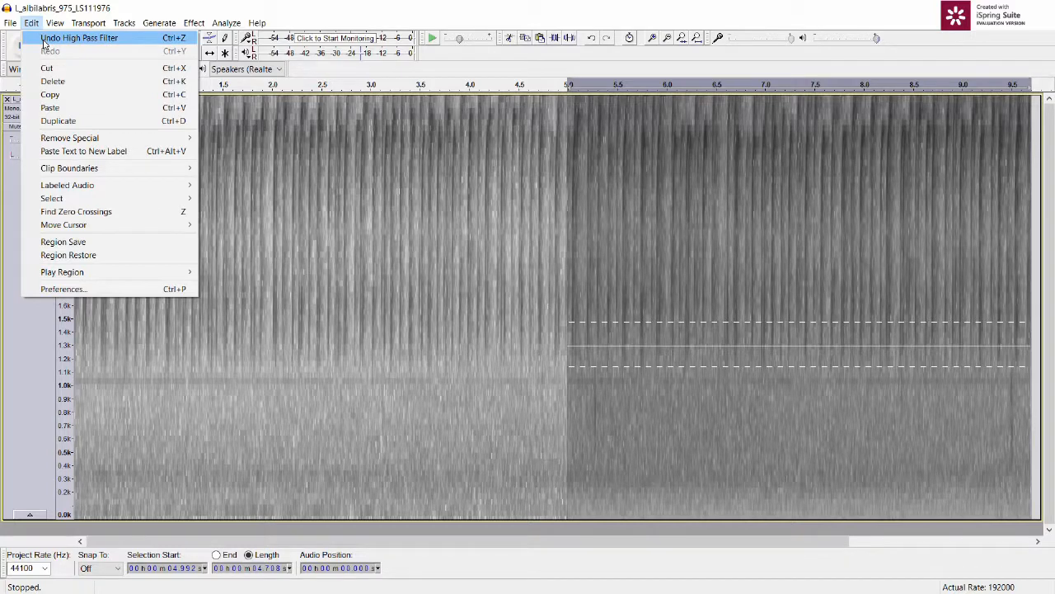
left_click(44, 38)
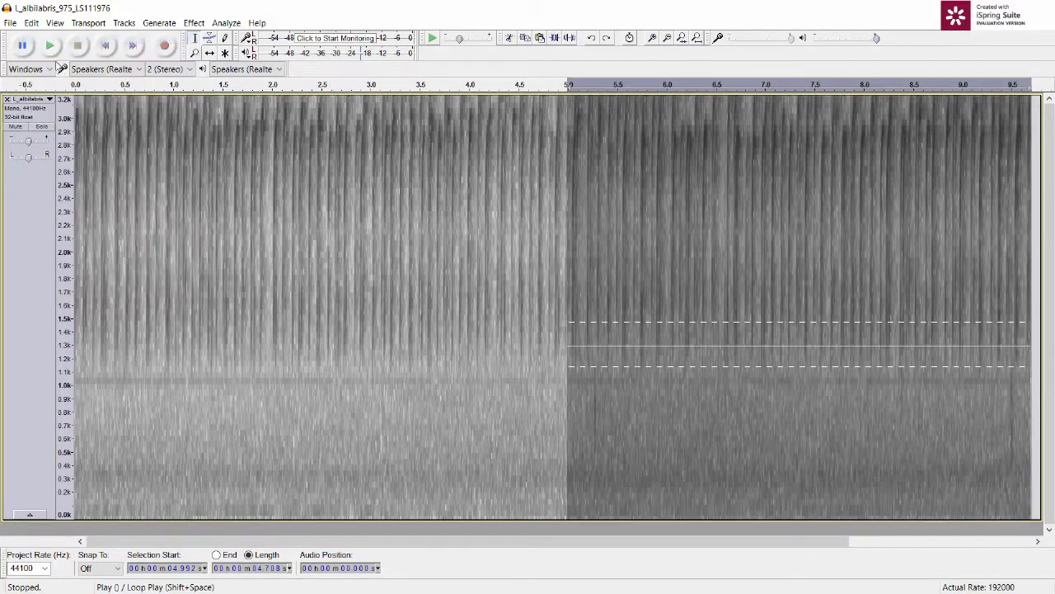
Step: Apply a High Pass Filter at 1000 Hz with 48 dB per octave rolloff to the selected half
left_click(194, 23)
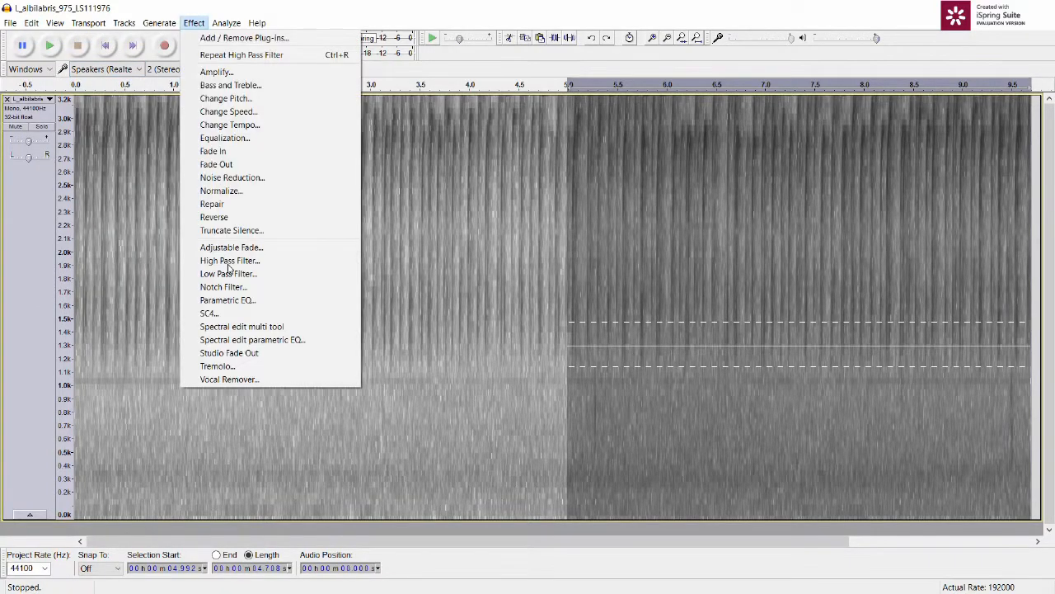
left_click(229, 260)
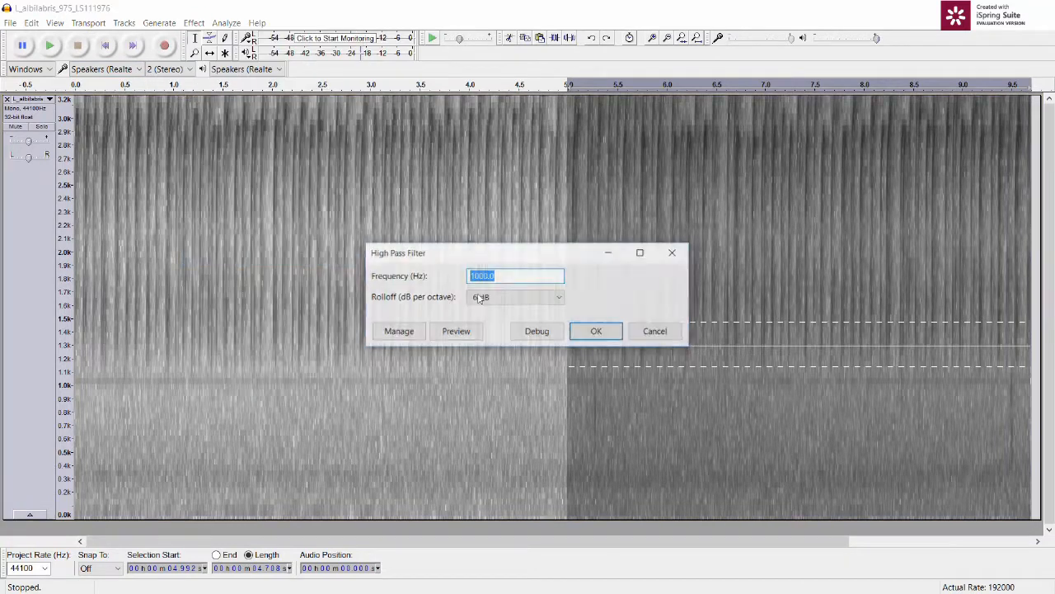
left_click(527, 300)
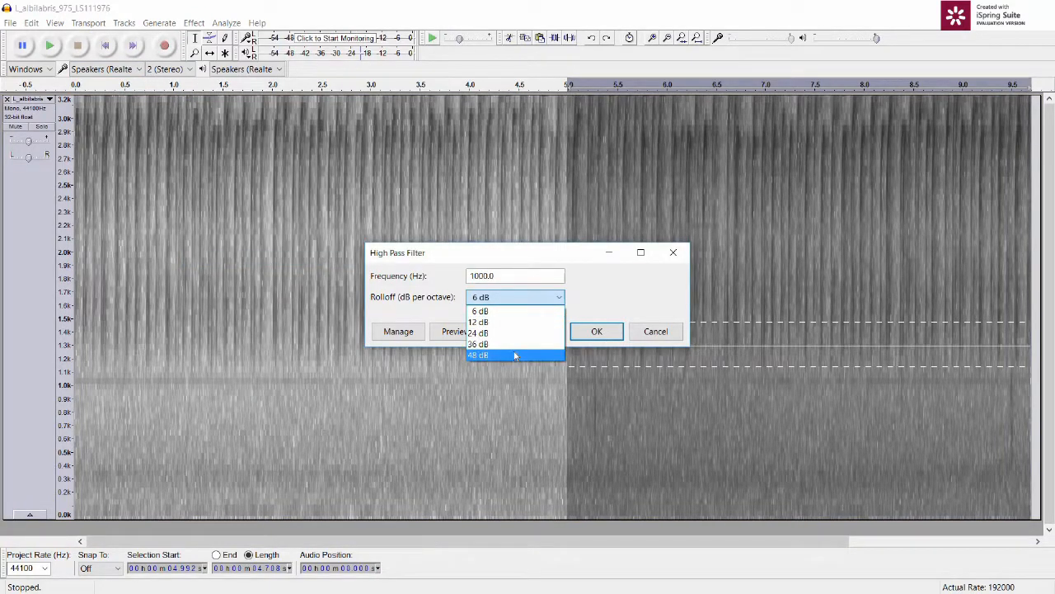
left_click(515, 355)
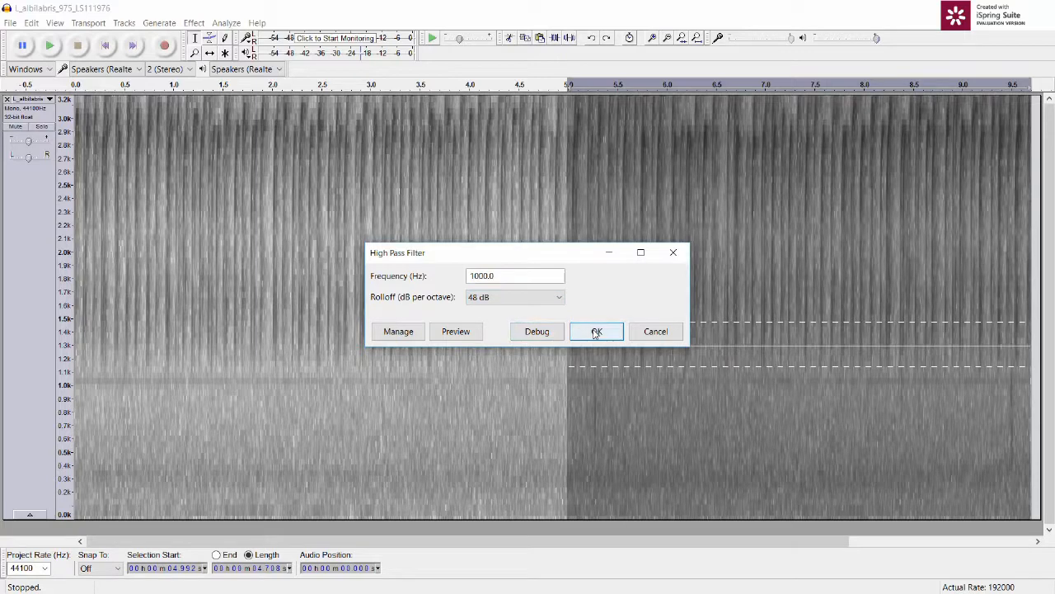
left_click(596, 332)
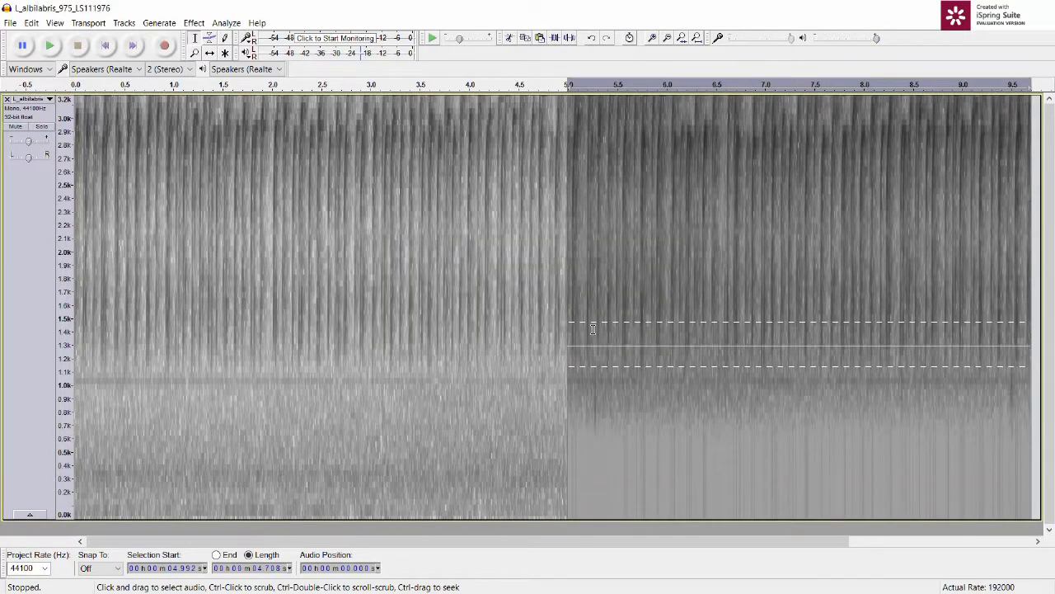
Step: Play the filtered selection and undo the 48 dB High Pass Filter
left_click(51, 46)
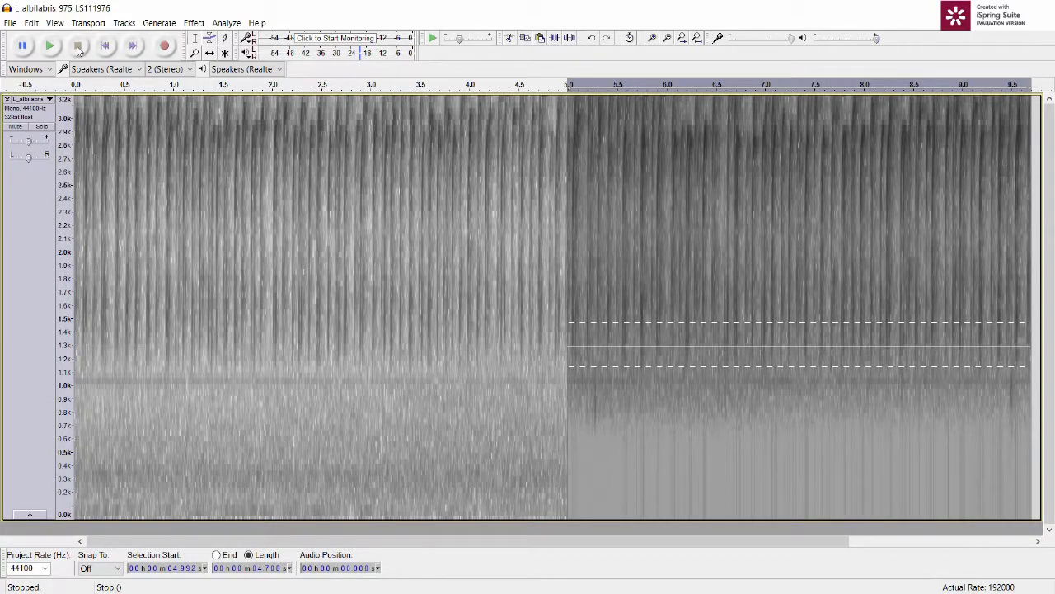
left_click(32, 23)
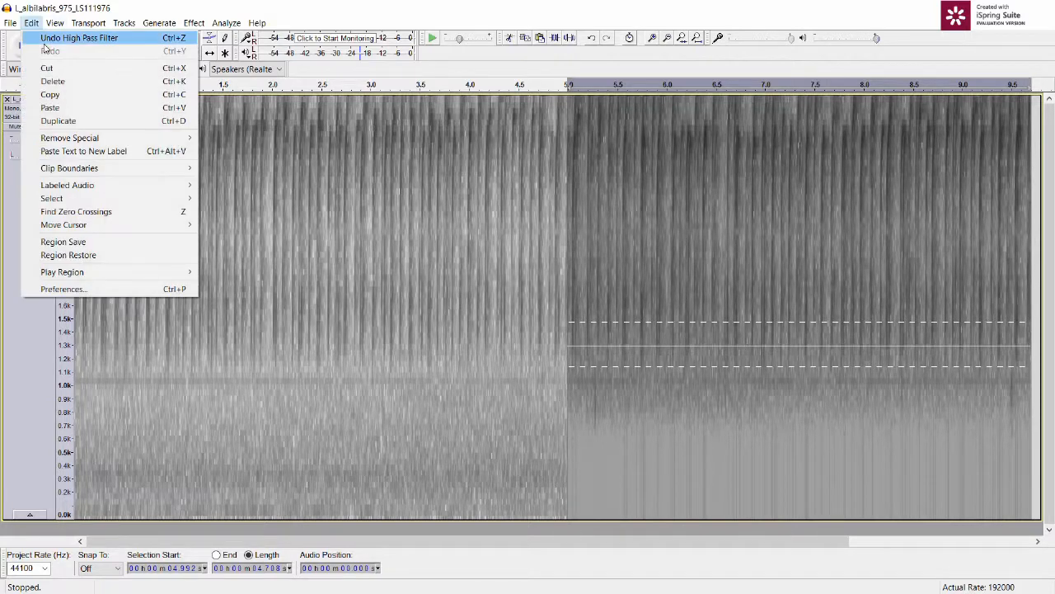
left_click(45, 40)
Step: Apply a High Pass Filter at 1000 Hz with 12 dB per octave rolloff to the selected half
left_click(194, 23)
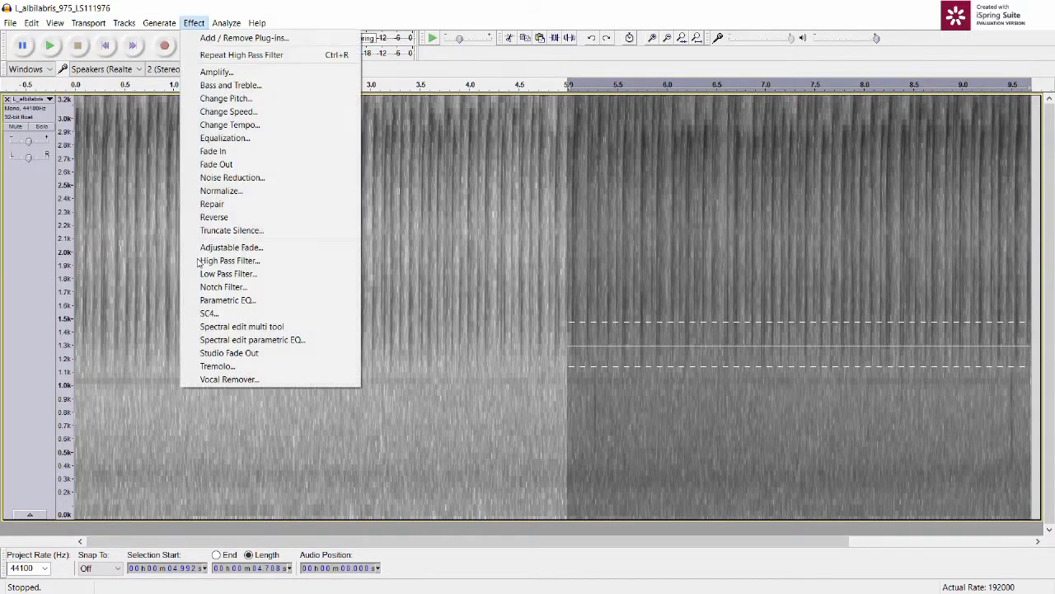
left_click(226, 262)
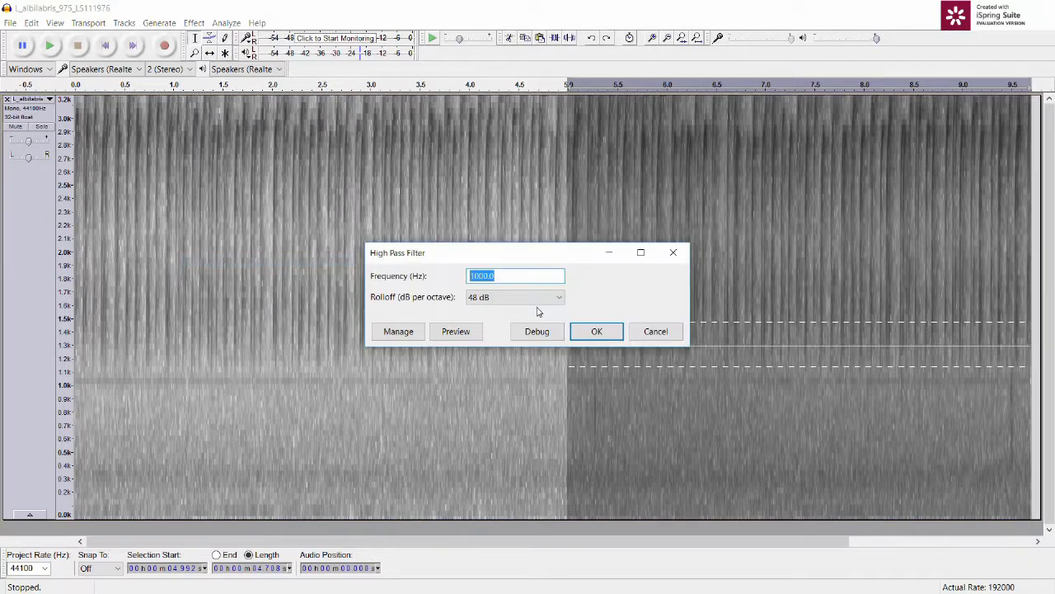
left_click(536, 299)
left_click(537, 320)
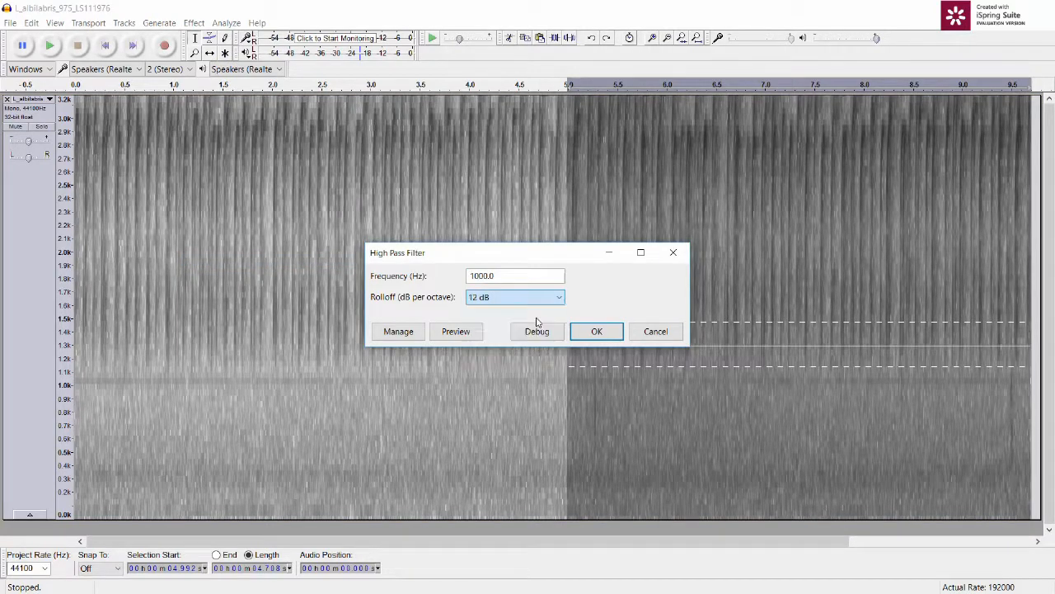
left_click(586, 333)
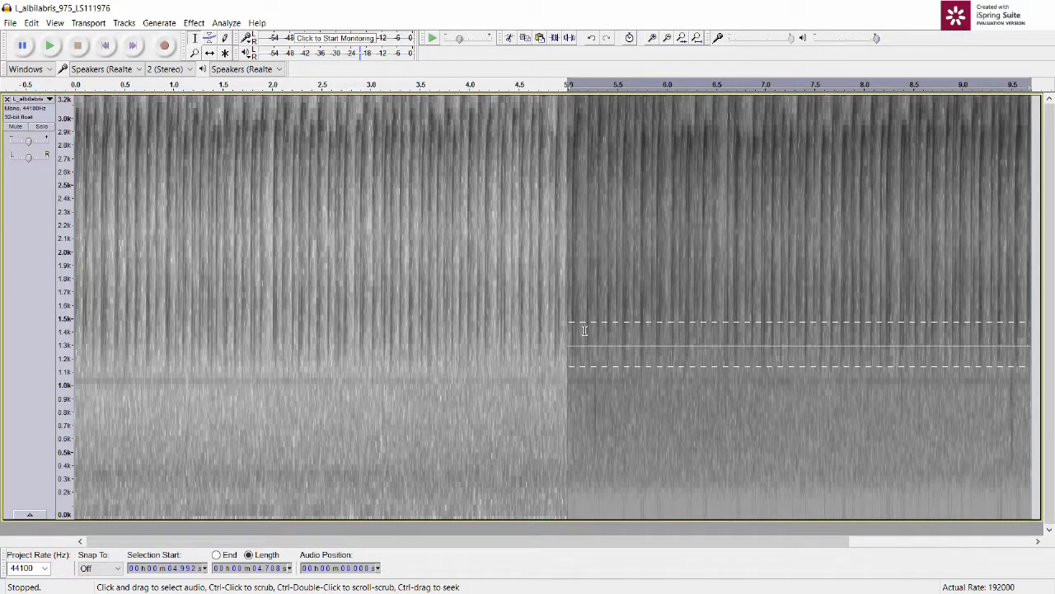
Step: Play the filtered half and the whole recording from the start to compare the filtered and unfiltered parts
left_click(48, 45)
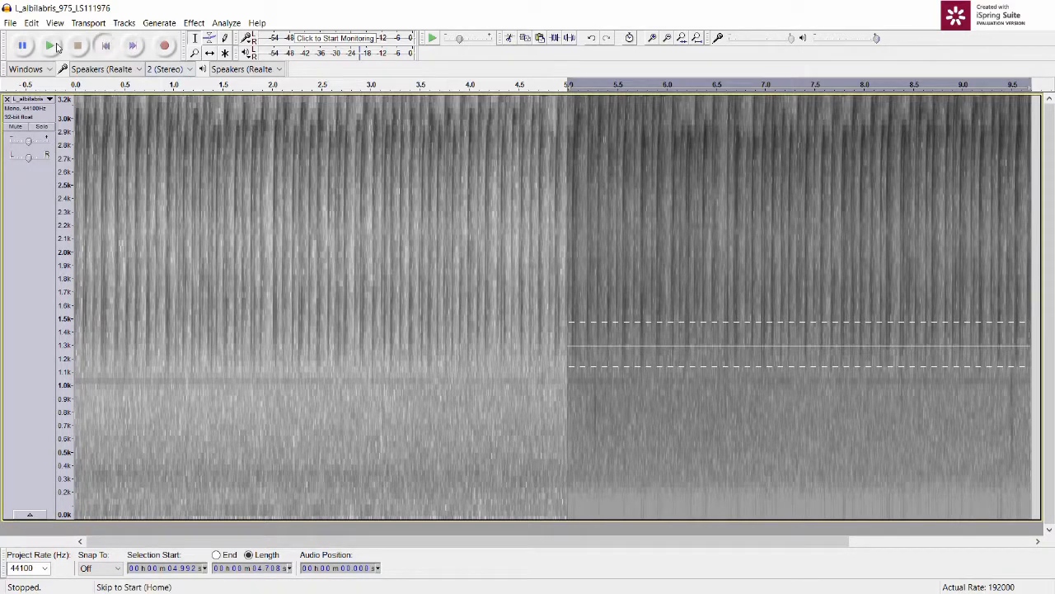
left_click(105, 45)
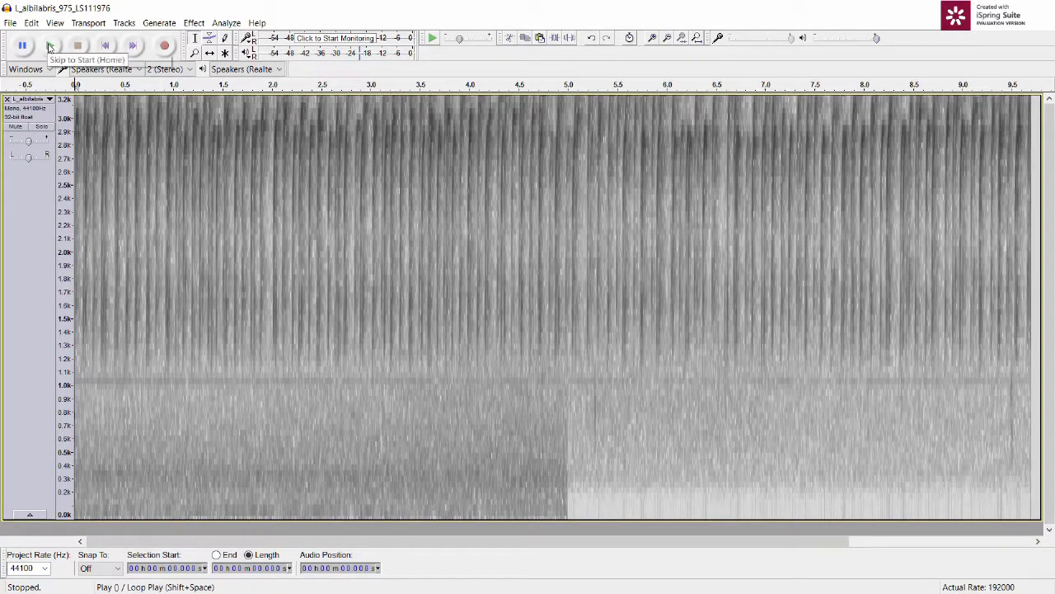
left_click(49, 47)
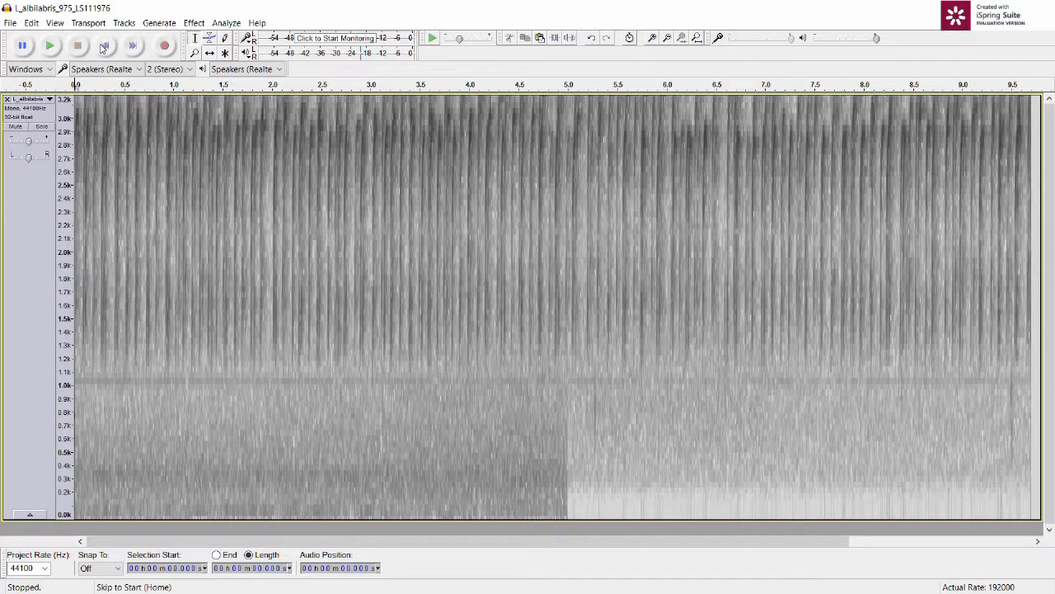
left_click(51, 47)
Step: Undo the filter on the selected half and apply a 1000 Hz High Pass Filter with 12 dB rolloff to the whole track
left_click(31, 23)
left_click(39, 39)
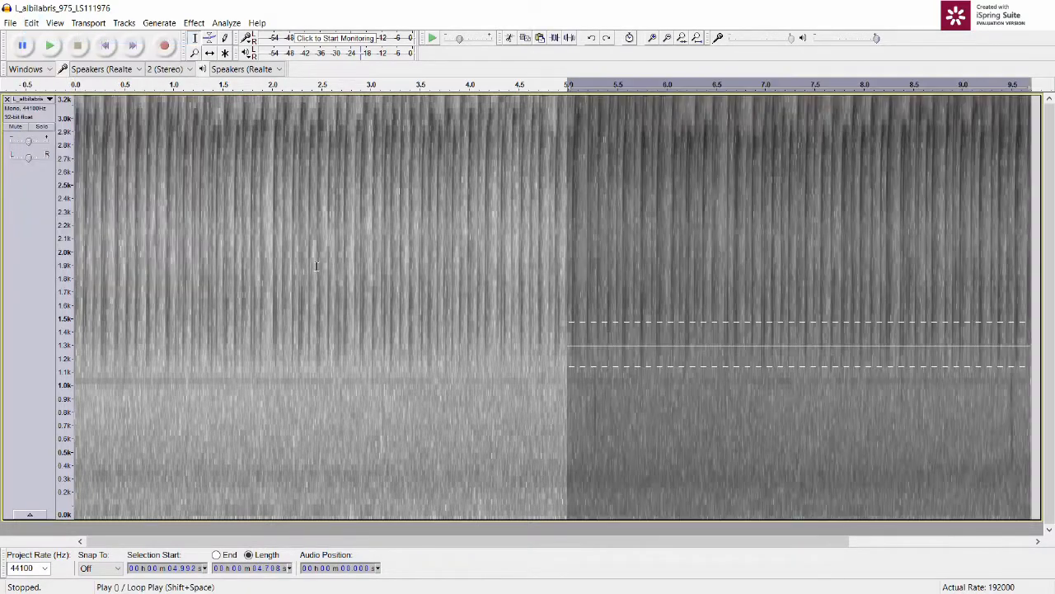
double_click(427, 290)
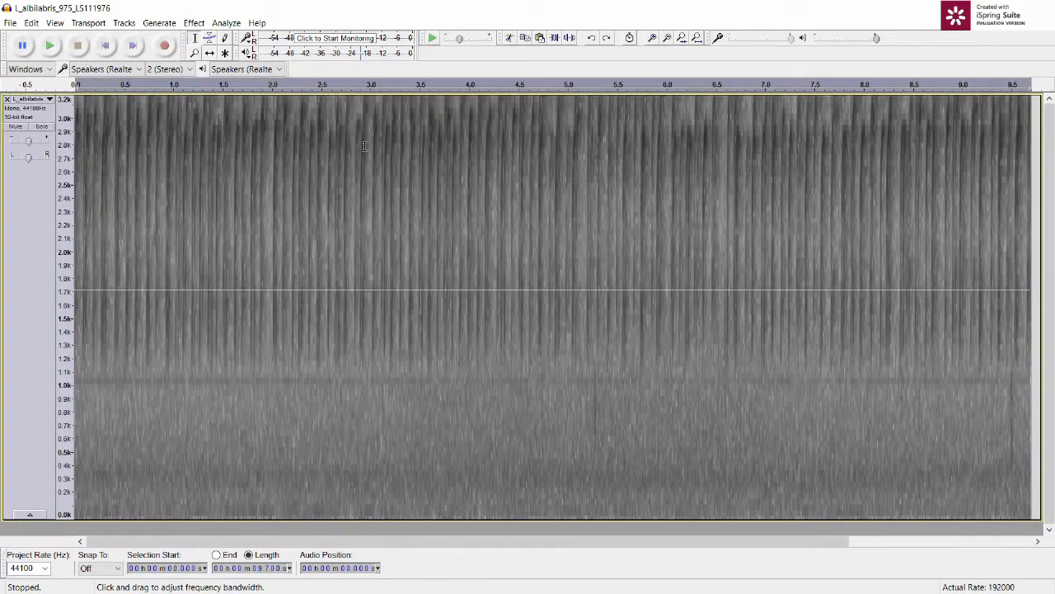
left_click(194, 23)
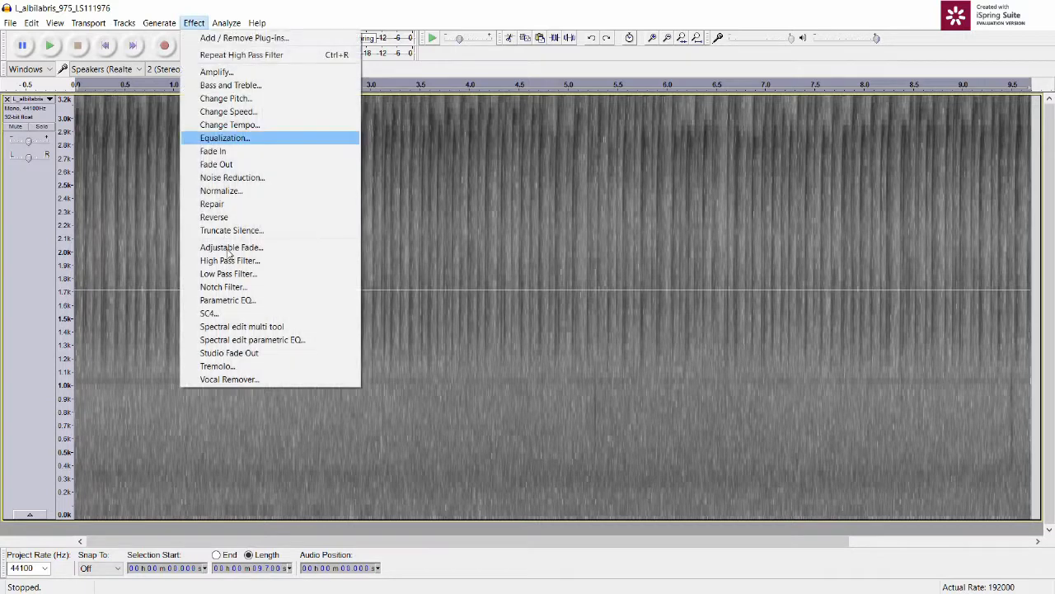
key("Return")
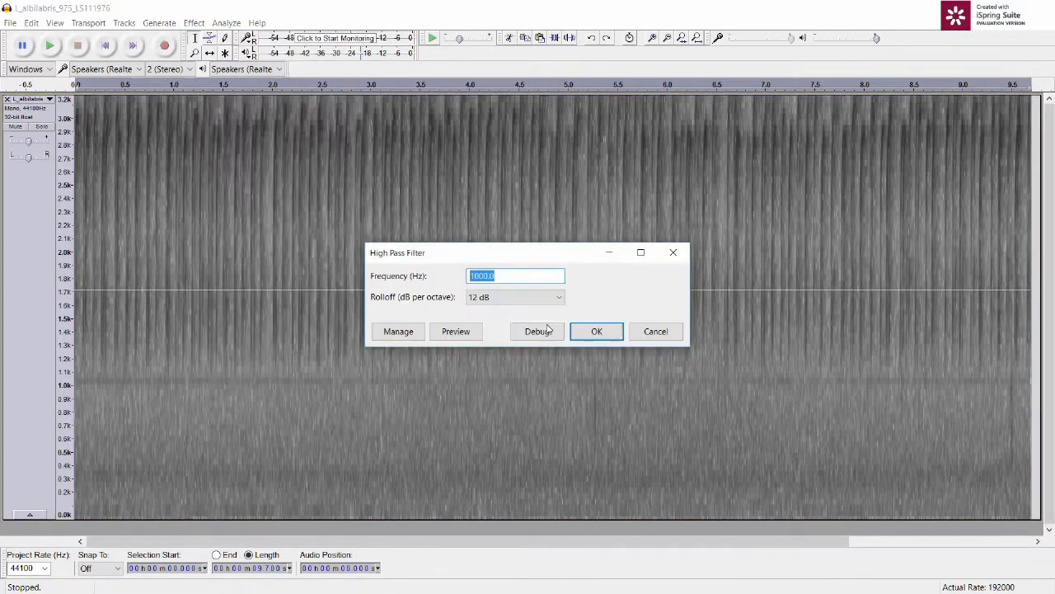
left_click(581, 332)
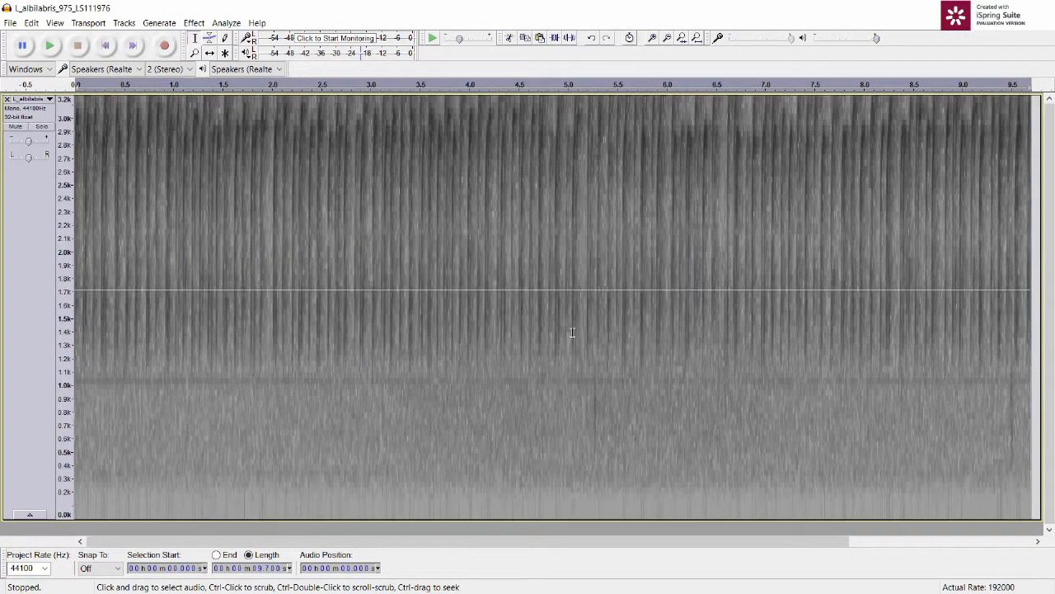
left_click(498, 322)
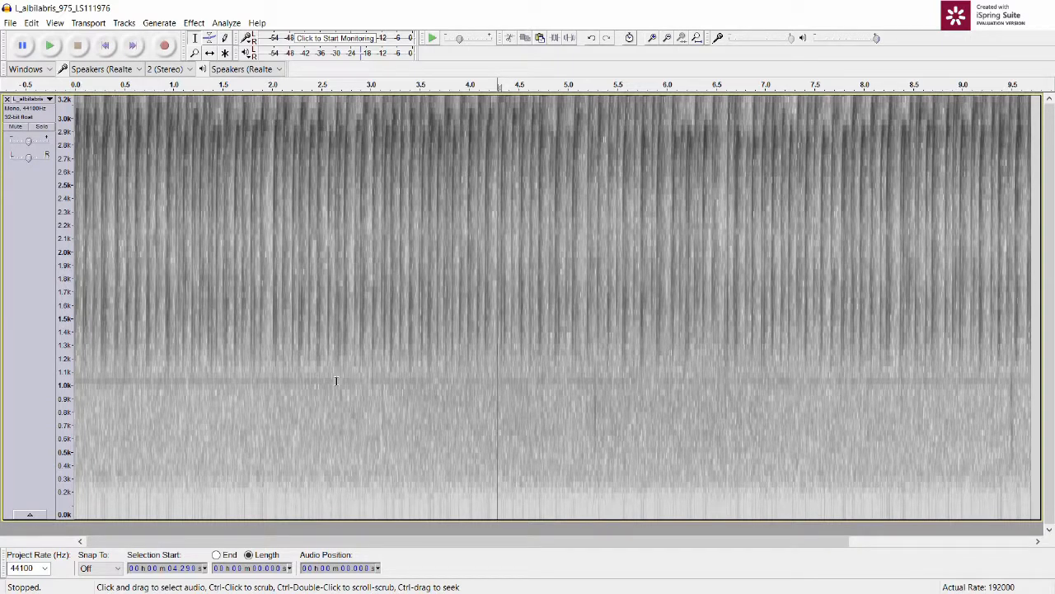
Step: Select the narrow noise band at about 985 to 1060 Hz across the full length of the recording
left_click(406, 392)
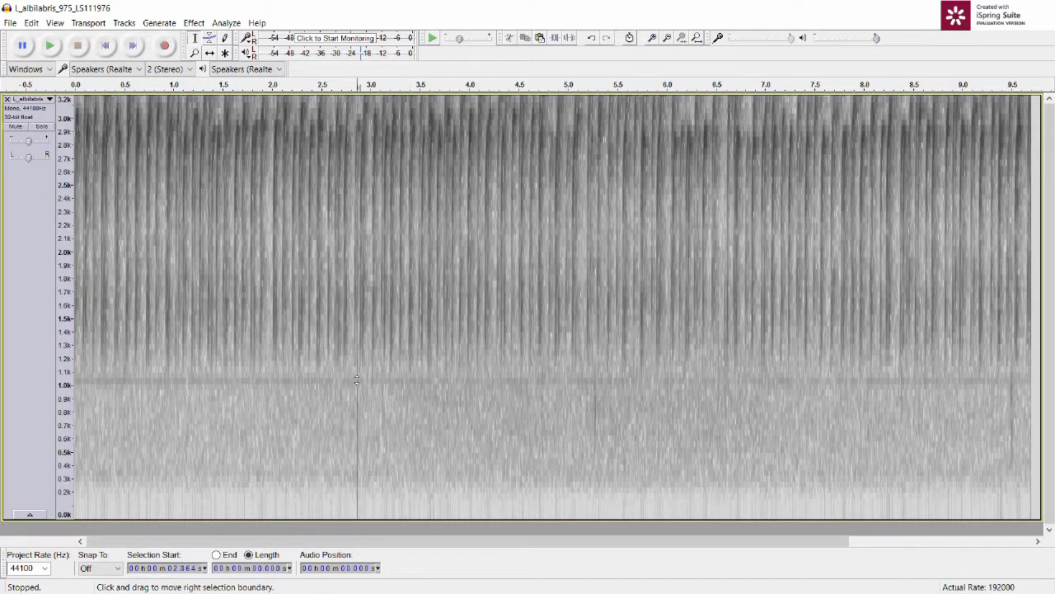
double_click(356, 379)
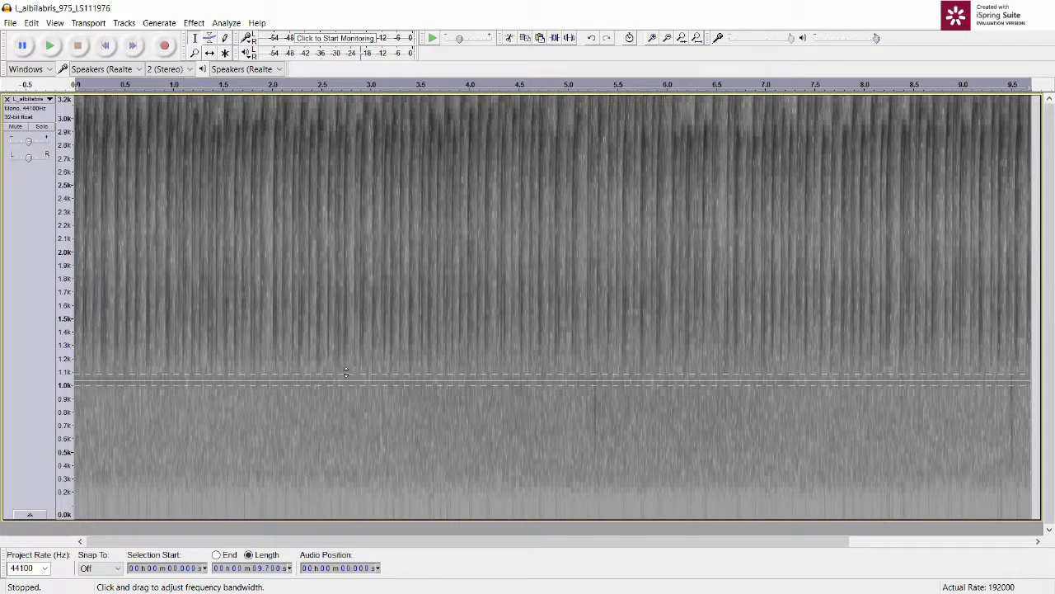
left_click(65, 378)
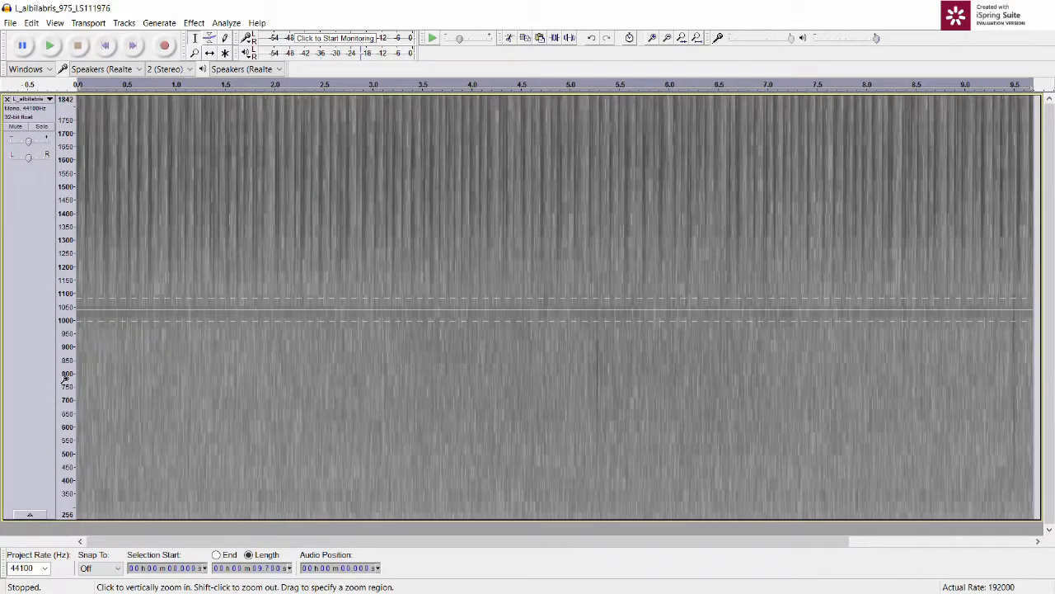
left_click(63, 309)
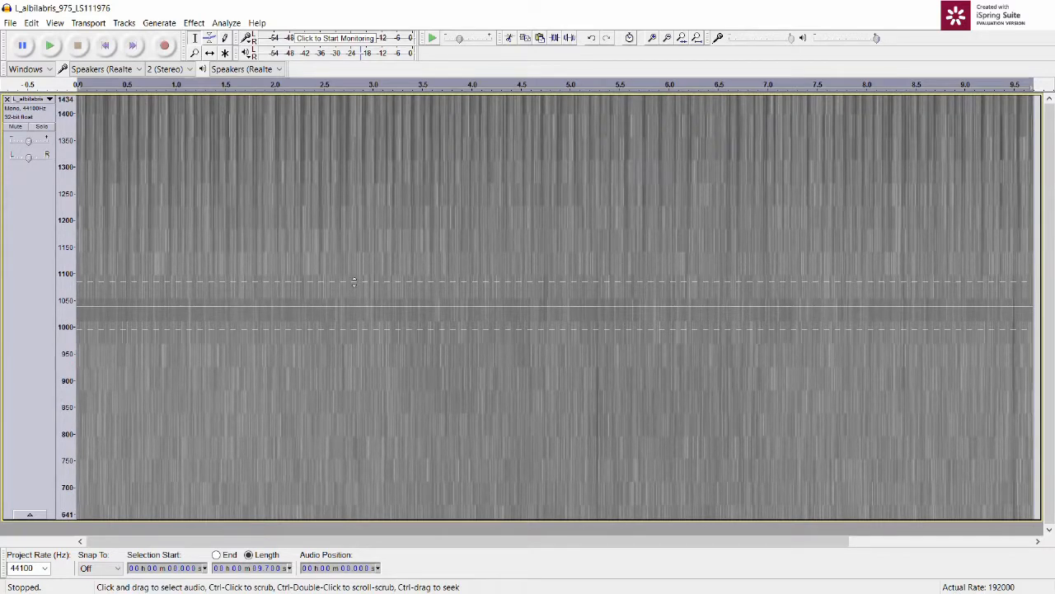
left_click_drag(354, 285, 353, 292)
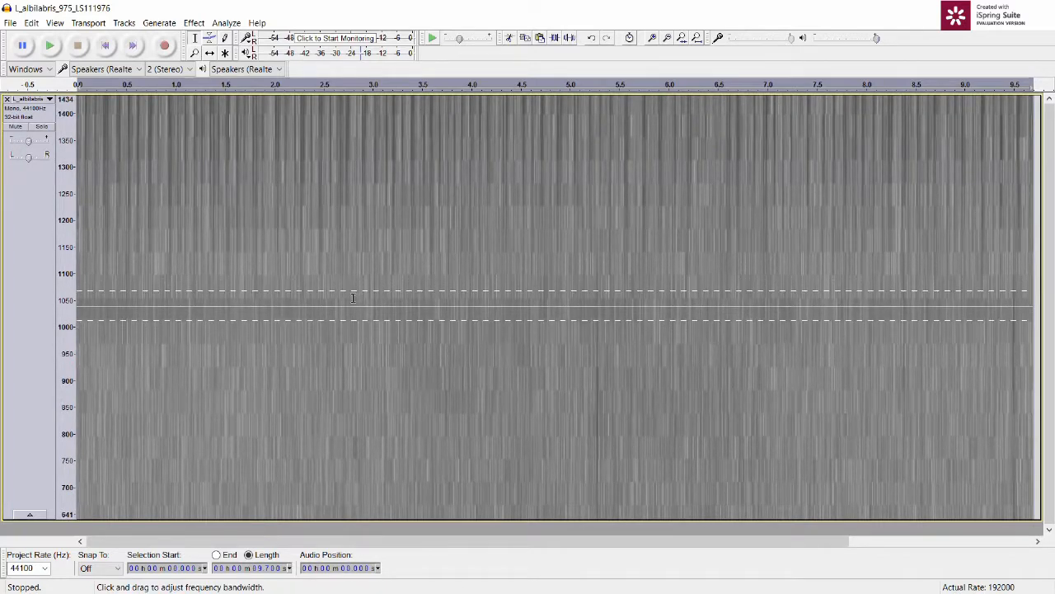
left_click(351, 307)
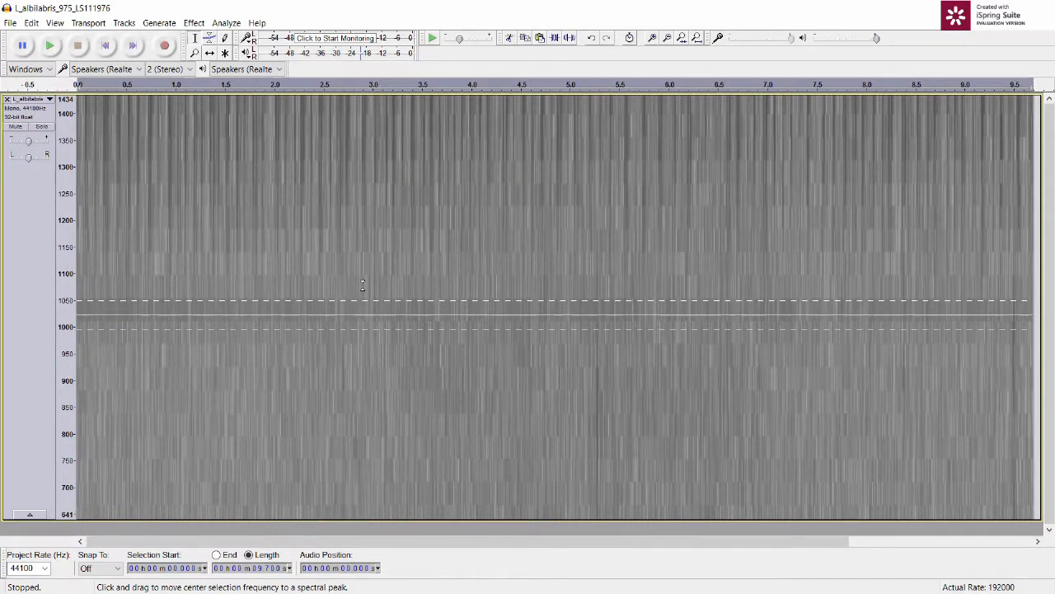
left_click_drag(362, 281, 363, 295)
Step: Try the Spectral edit multi tool on the selected band around 1 kHz, and undo it
left_click(194, 23)
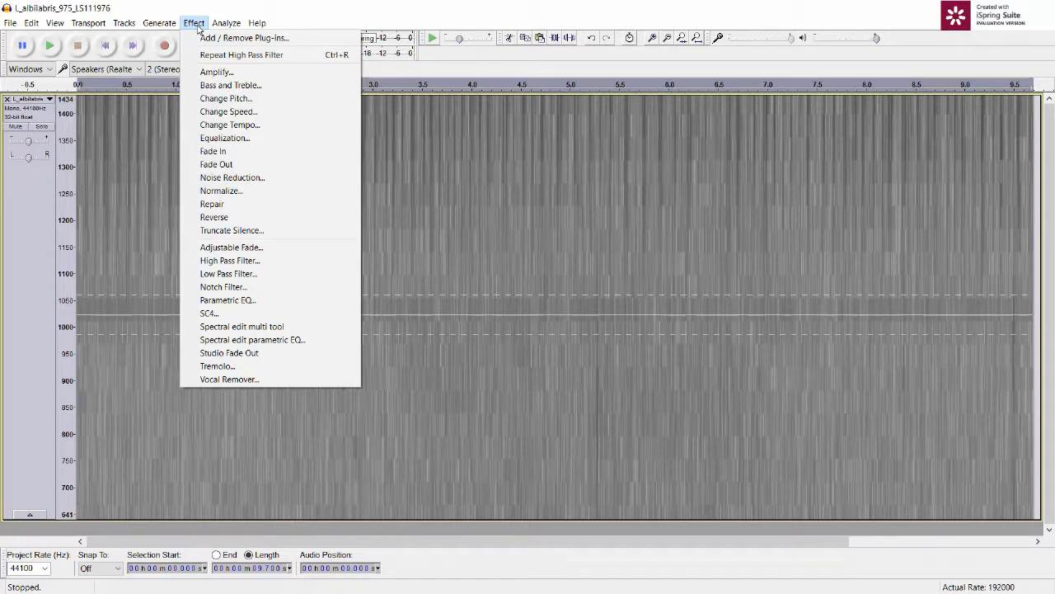
left_click(222, 327)
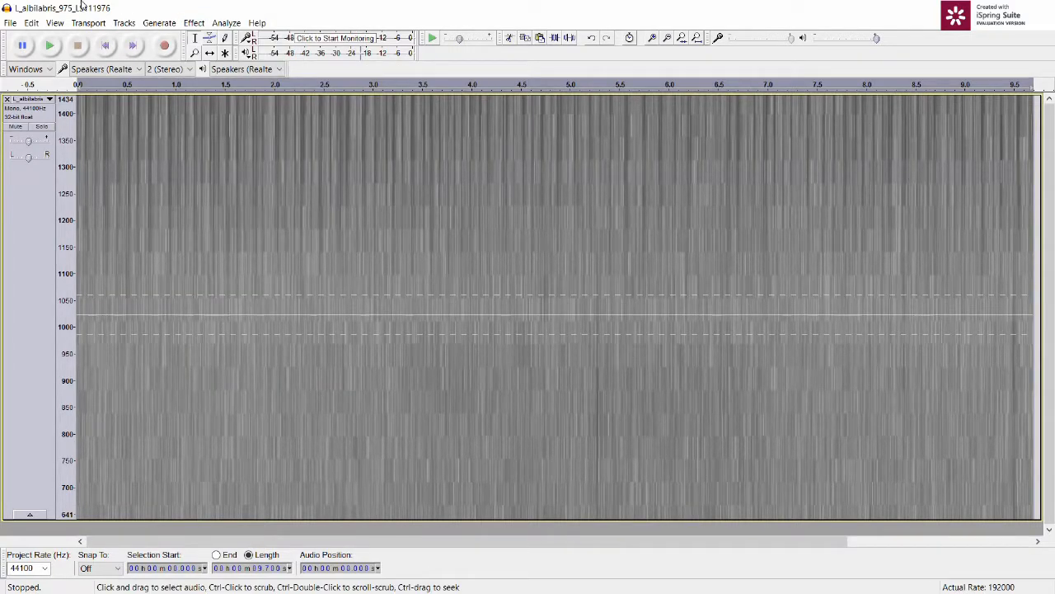
left_click(33, 23)
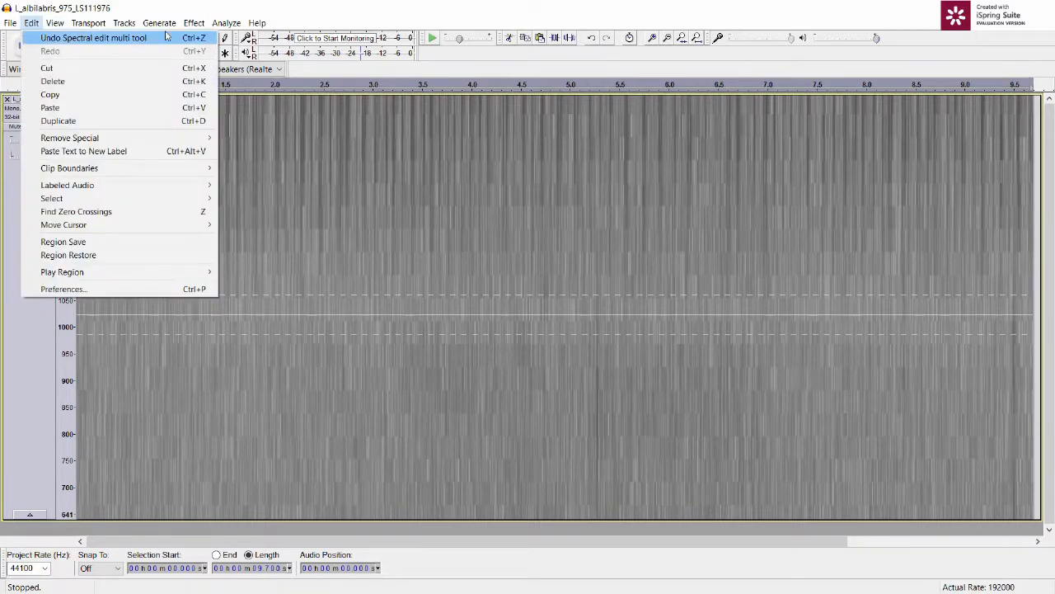
left_click(39, 38)
Step: Apply the Spectral edit multi tool to the selected band around 1 kHz and clear the selection
left_click(193, 25)
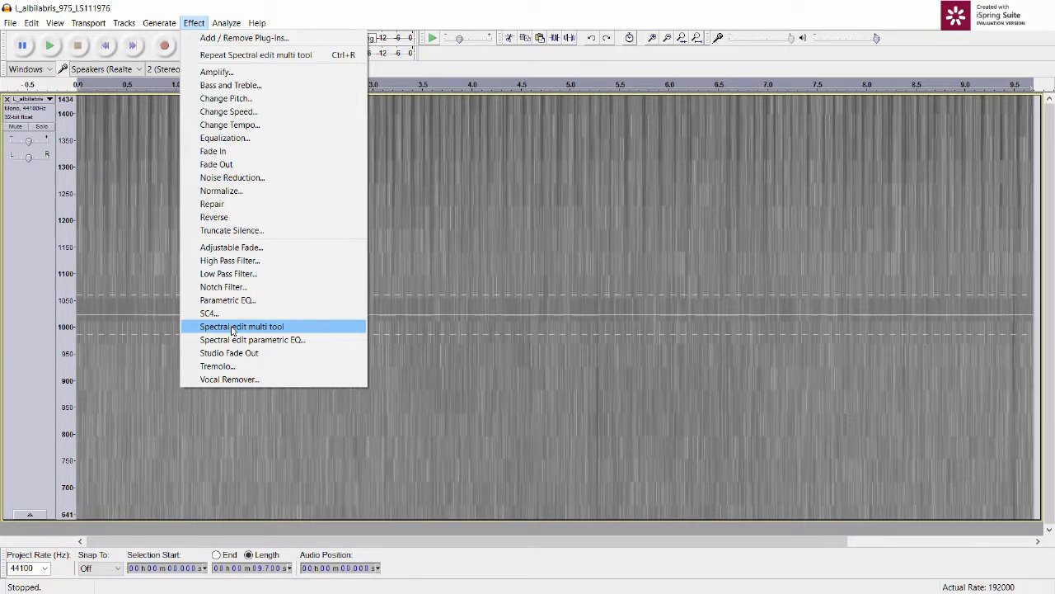
left_click(232, 328)
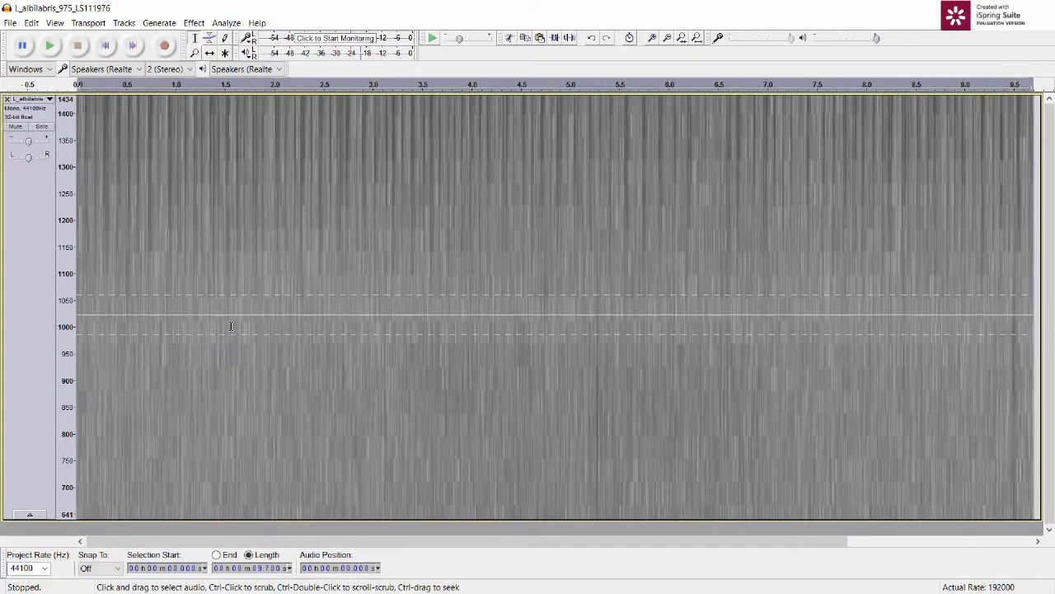
left_click(59, 313, "shift")
left_click(59, 313, "shift")
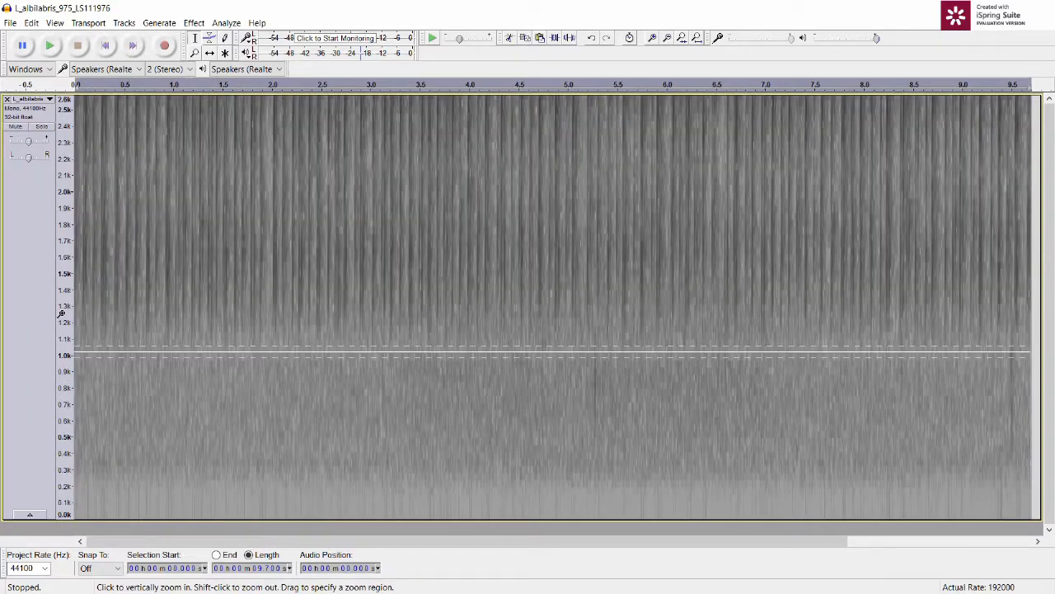
left_click(172, 393)
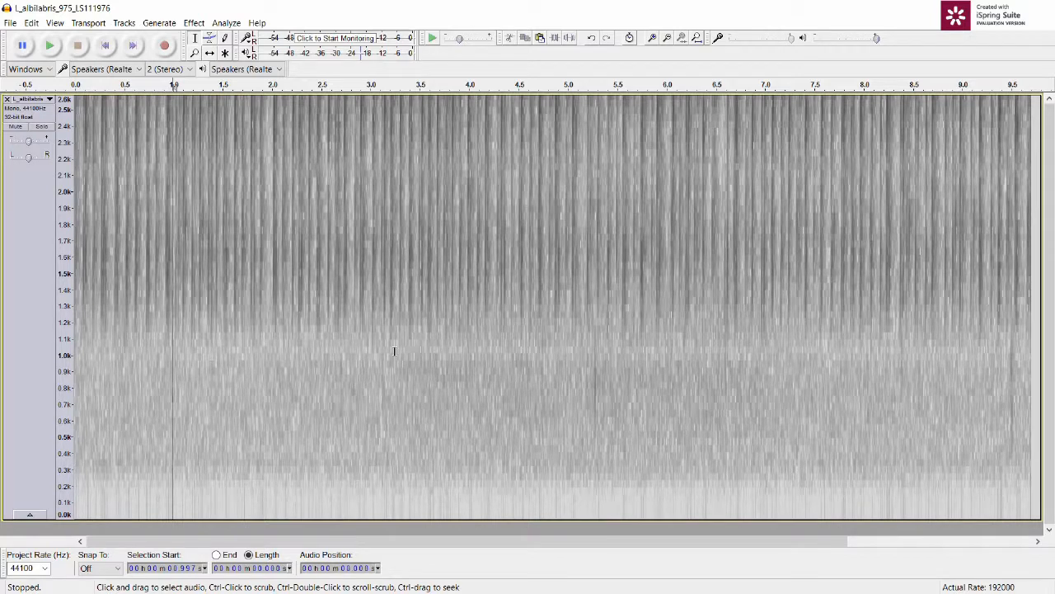
Step: Play the edited recording from the start with frequencies up to about 6 kHz in view
left_click(61, 294, "shift")
left_click(61, 294, "shift")
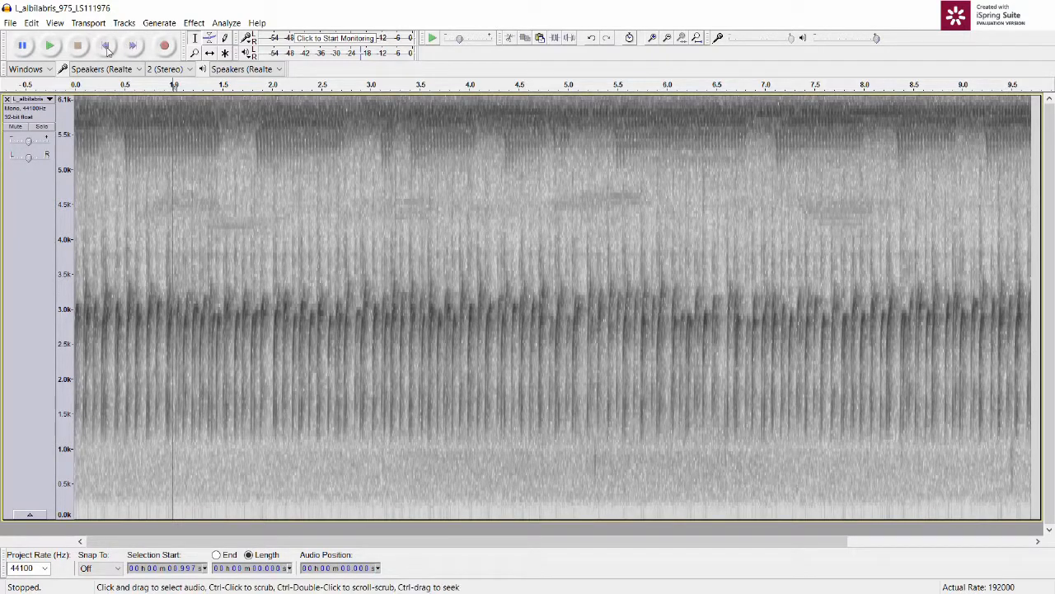
left_click(106, 47)
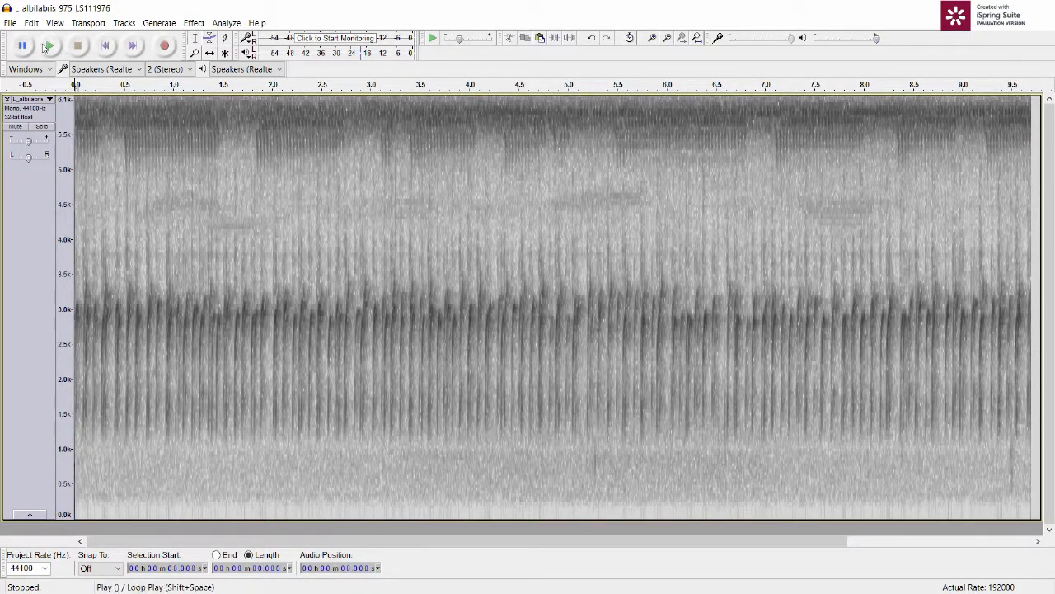
left_click(47, 47)
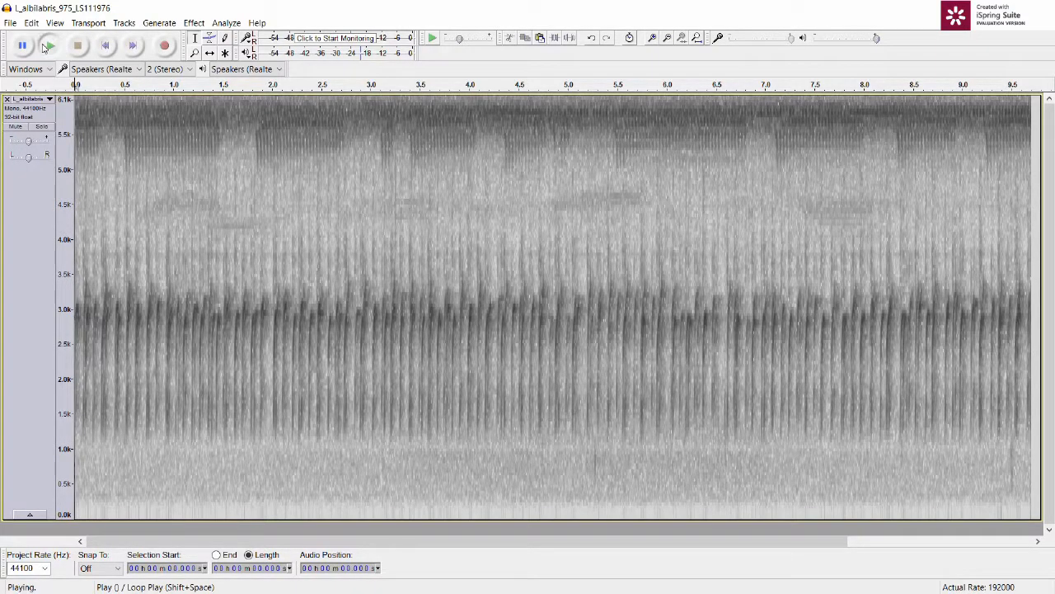
Step: Select the band at about 5.1 to 6.3 kHz across the whole recording and apply the Spectral edit multi tool to it
left_click(59, 200, "shift")
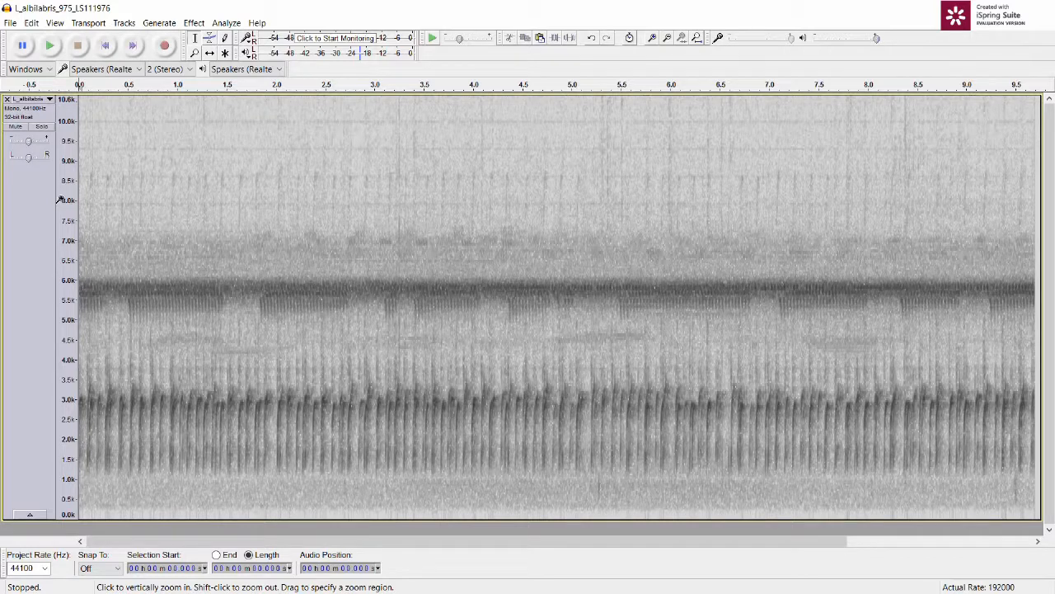
double_click(490, 287)
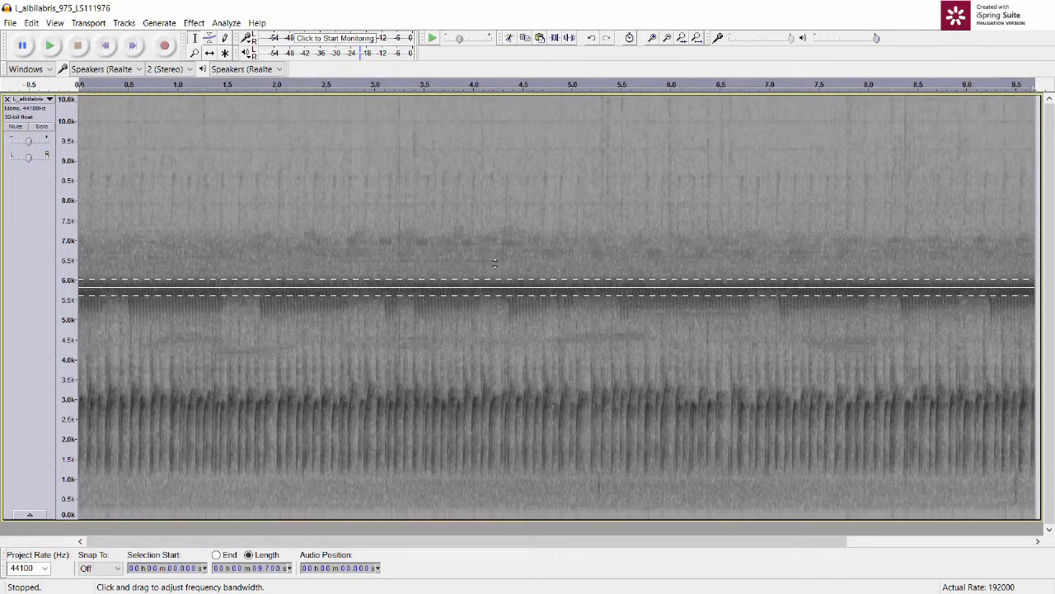
left_click(493, 286)
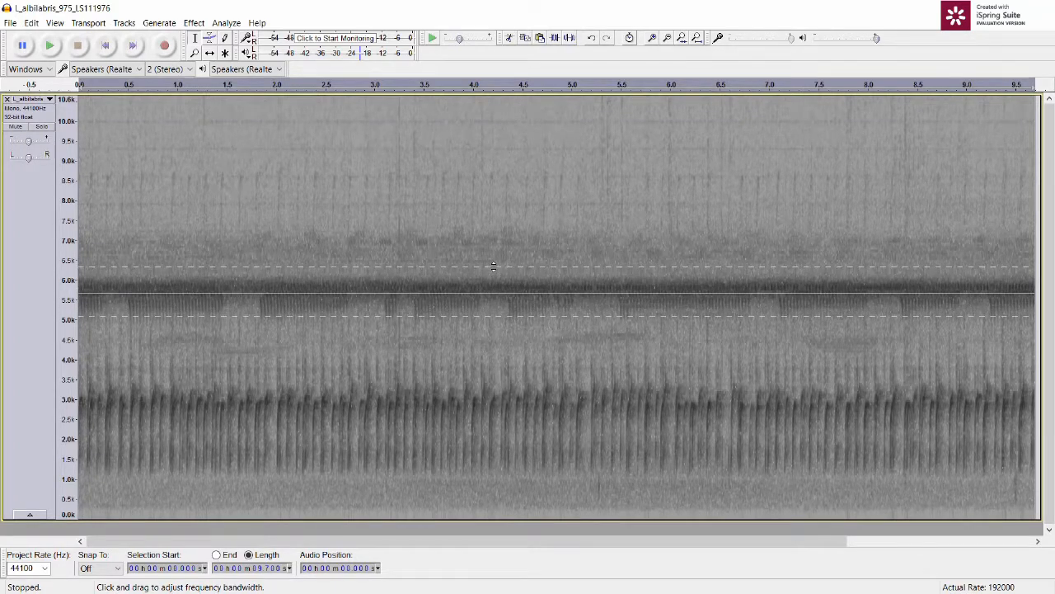
left_click(193, 22)
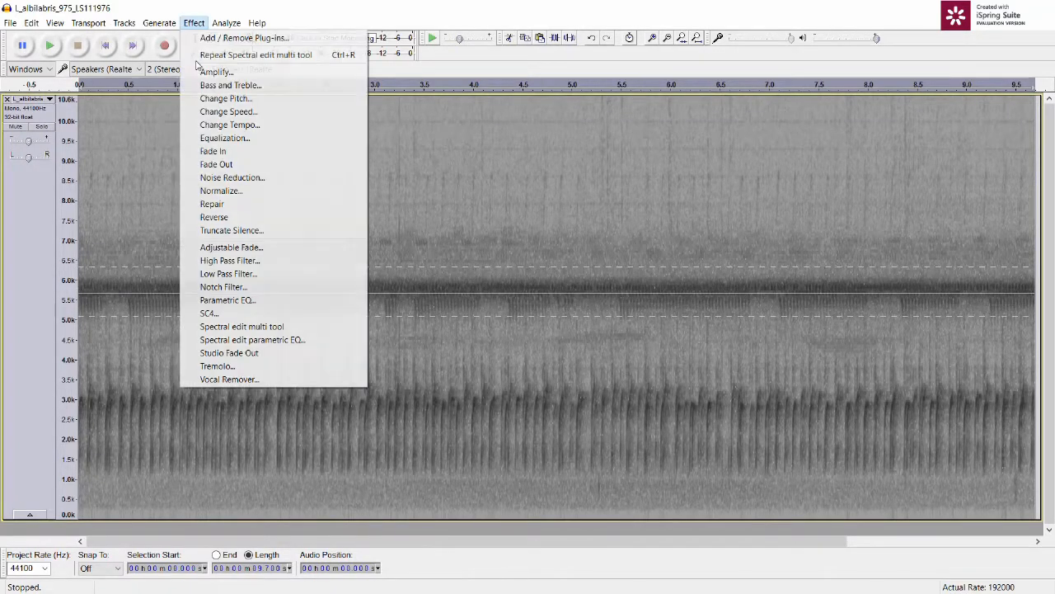
left_click(235, 328)
left_click(301, 247)
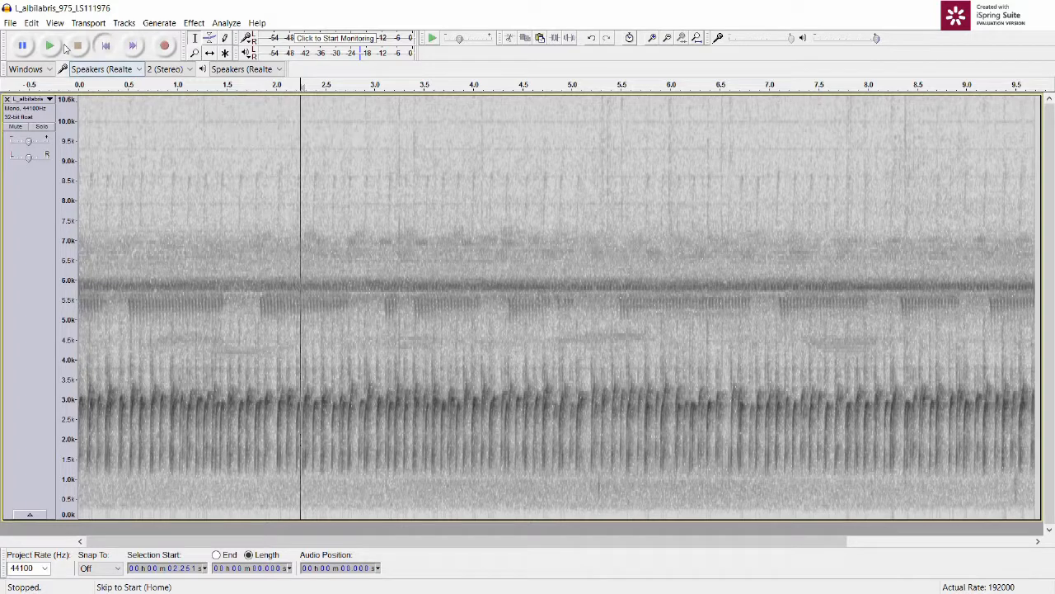
Step: Play the recording from the start to check the edit around 5.8 kHz, and stop playback
left_click(105, 46)
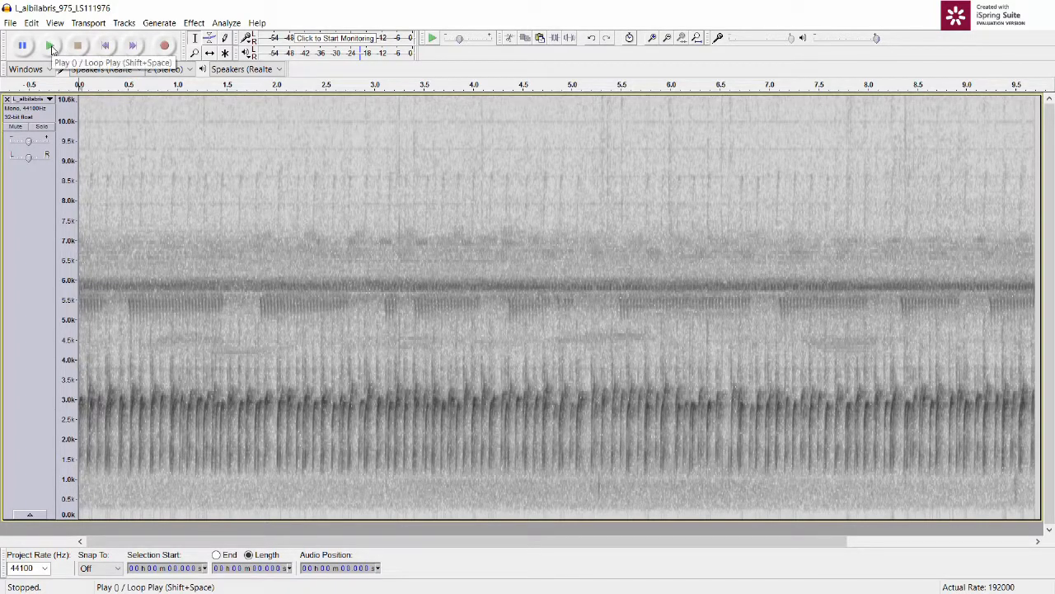
left_click(51, 46)
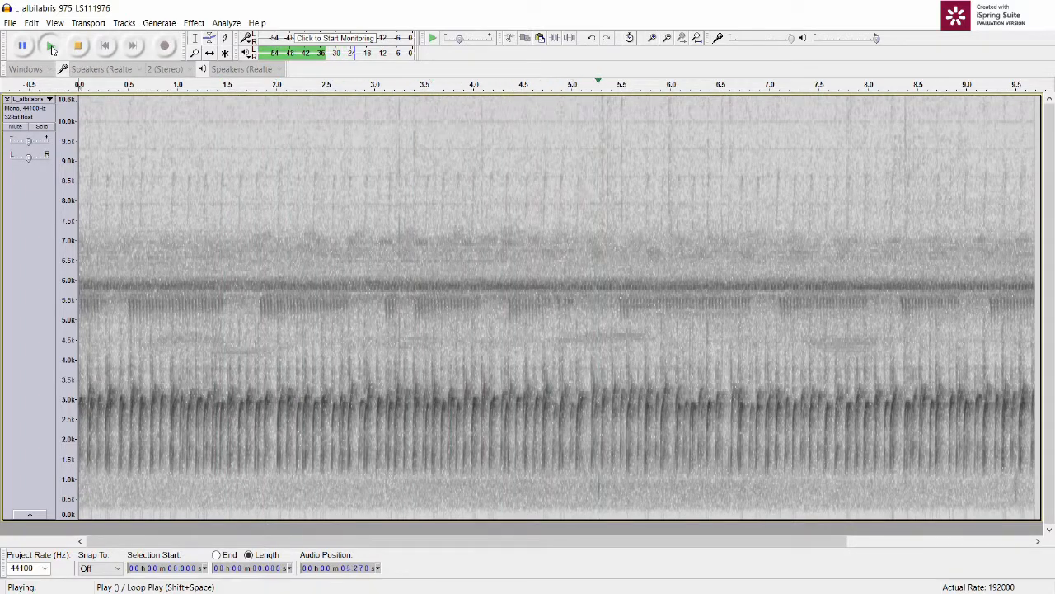
left_click(77, 47)
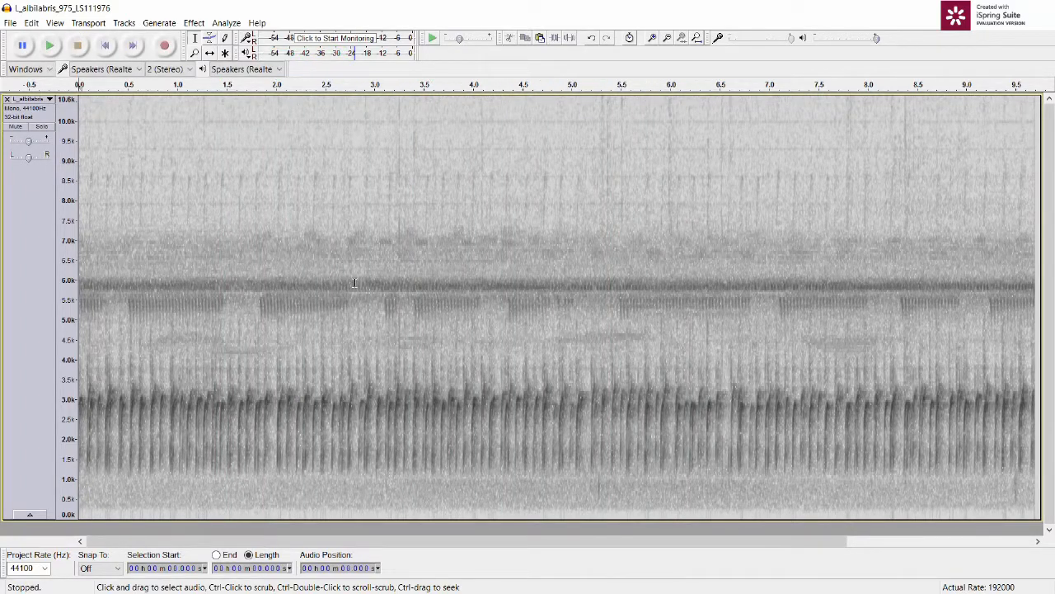
Step: Select the band at about 5.5 to 6.2 kHz across the whole recording and apply the Spectral edit multi tool to it again
left_click(355, 282)
double_click(354, 283)
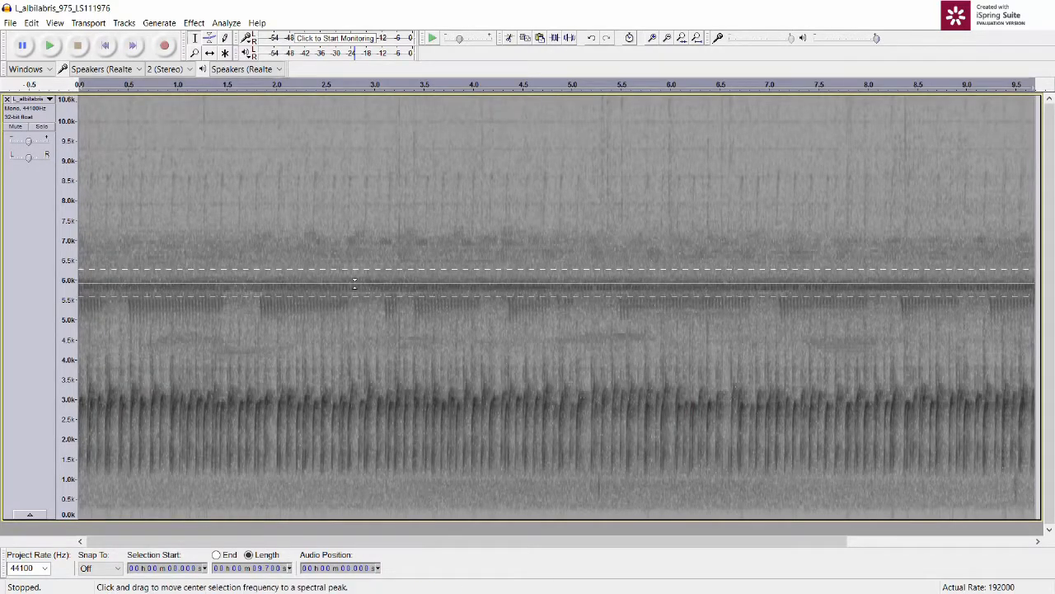
left_click_drag(354, 283, 355, 281)
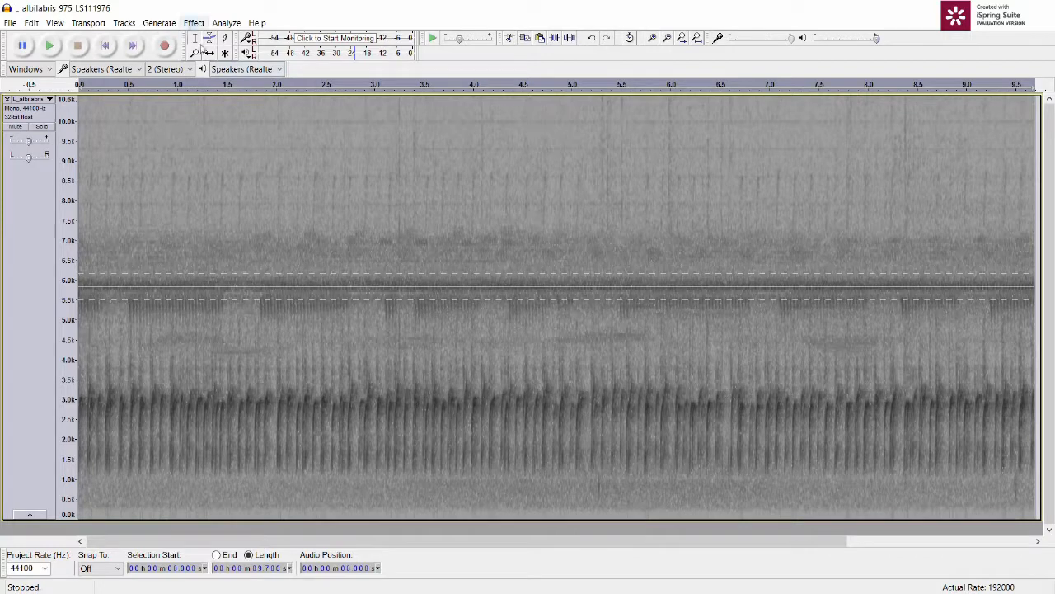
left_click(194, 22)
left_click(206, 55)
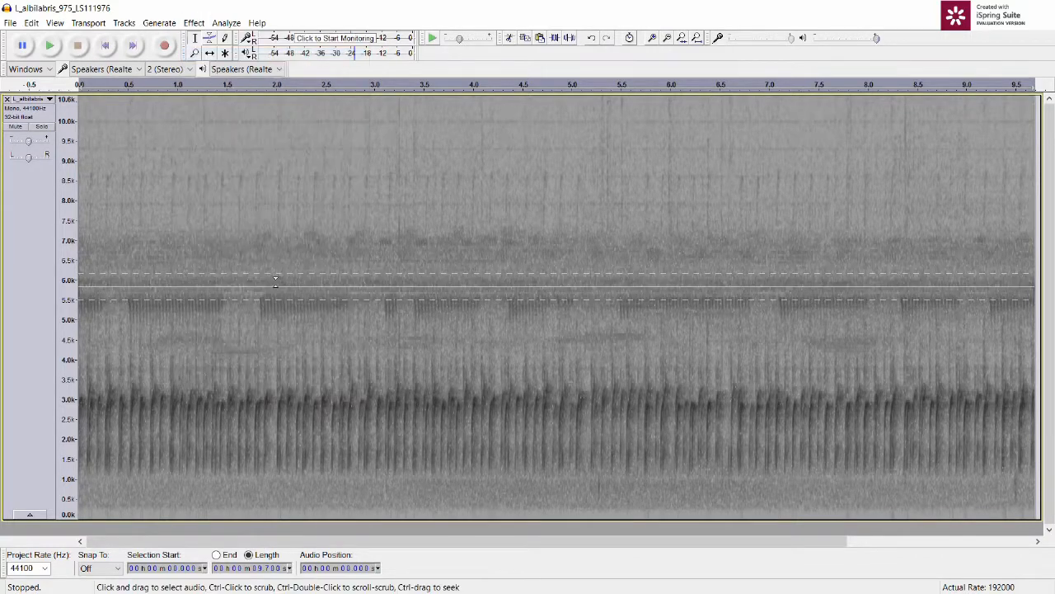
Step: Play the edited recording from the start and replay the passage from about 1.7 to 2.9 s, clearing the selection
left_click(108, 50)
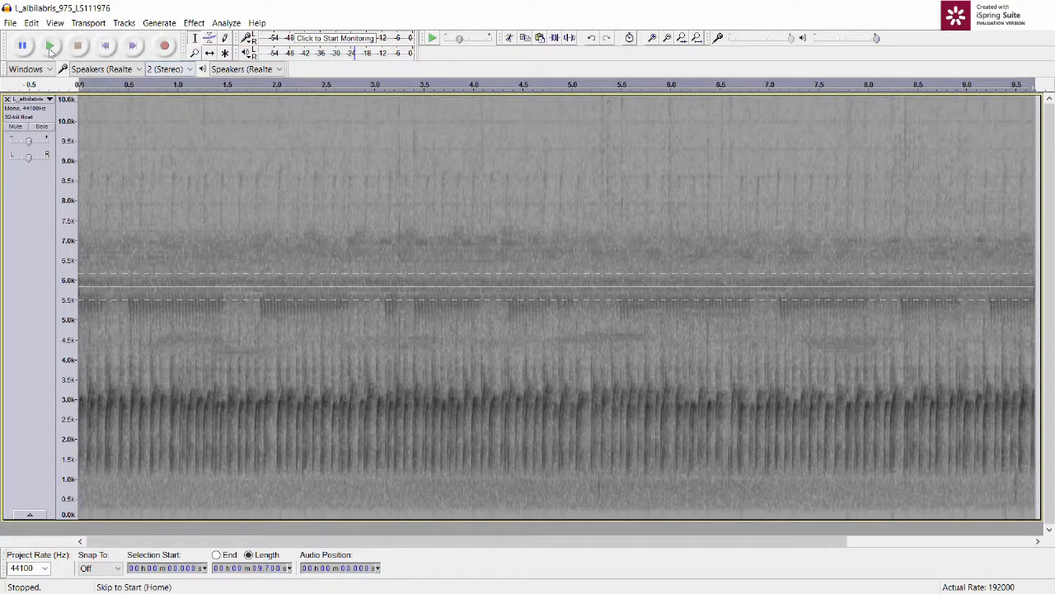
left_click(50, 47)
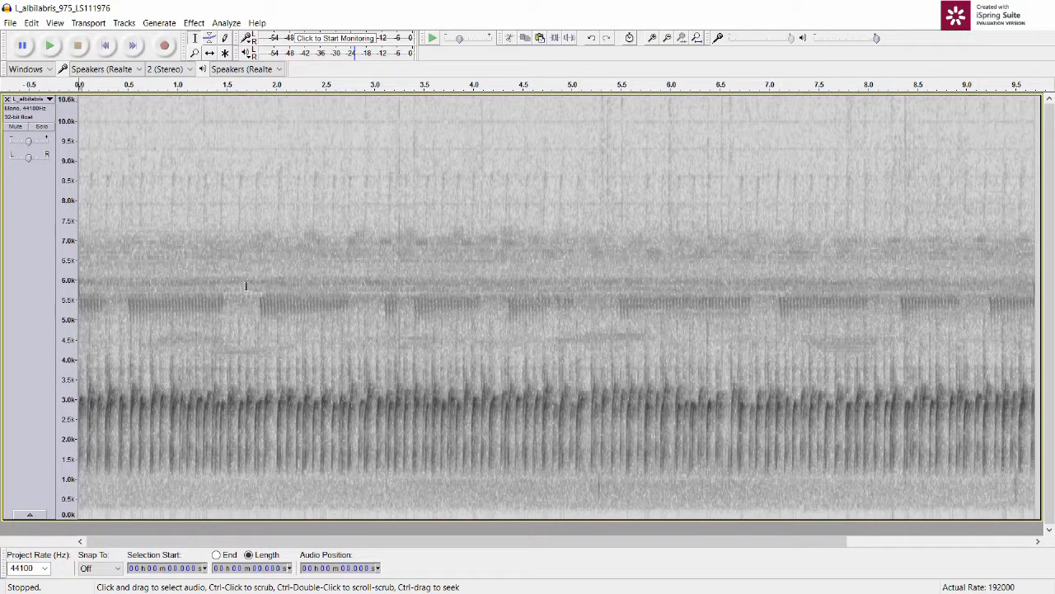
left_click_drag(245, 289, 361, 289)
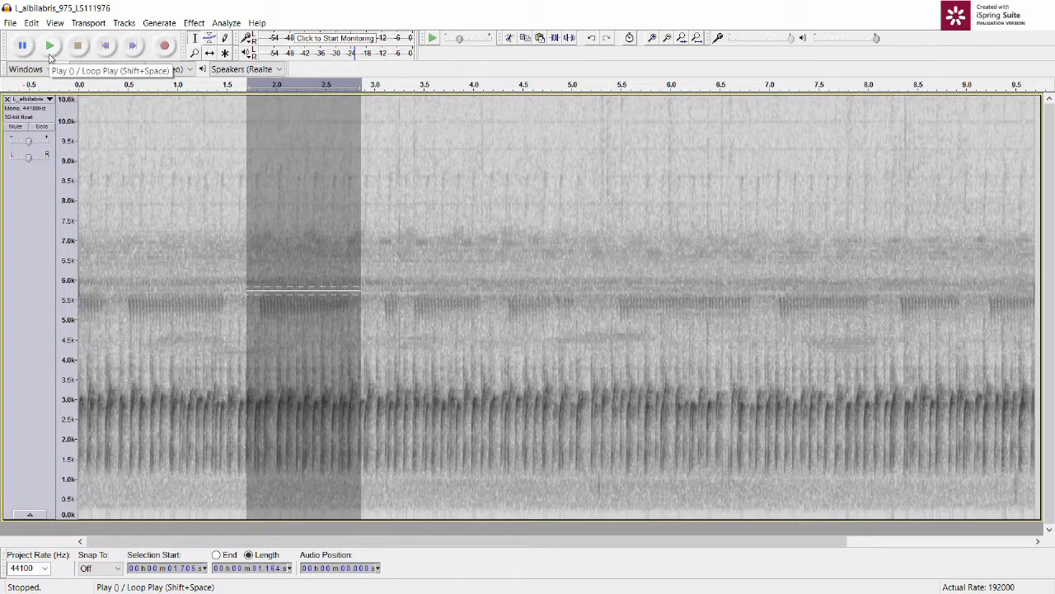
left_click(50, 52)
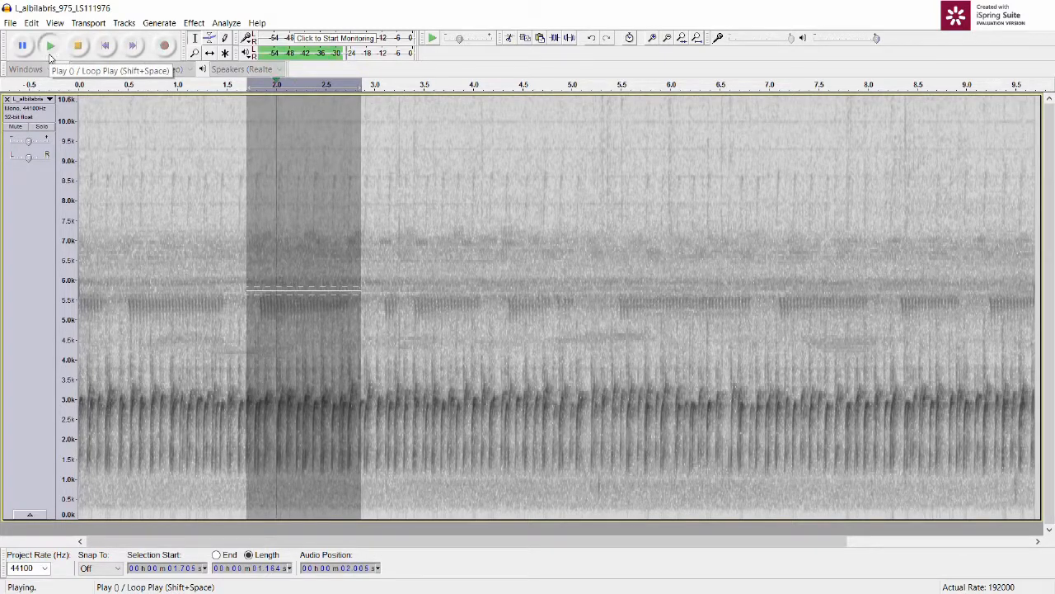
left_click(392, 279)
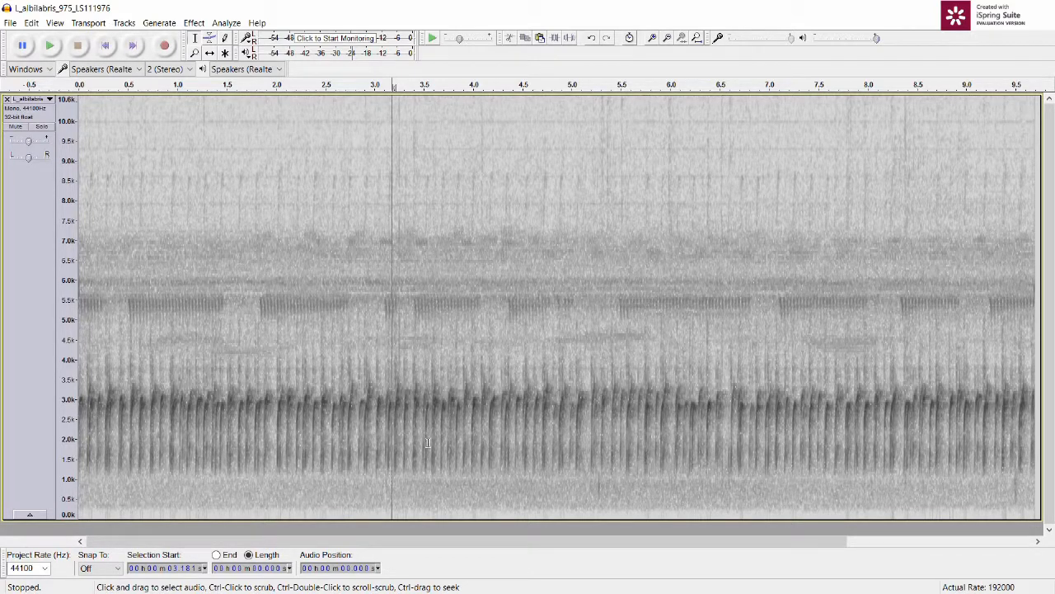
Step: Select the whole recording and open the Amplify effect for it
double_click(460, 376)
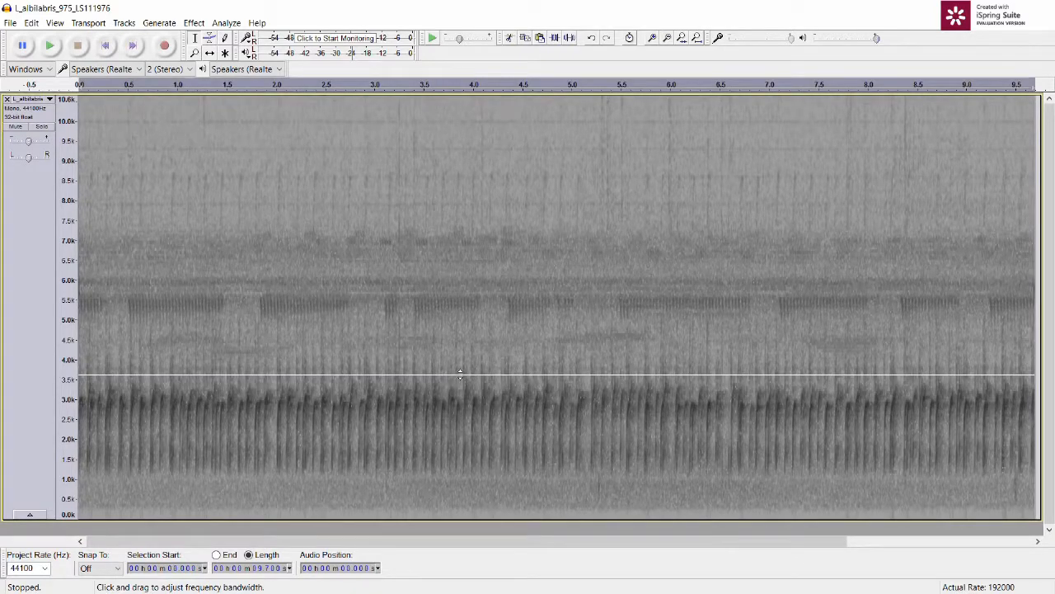
left_click(192, 24)
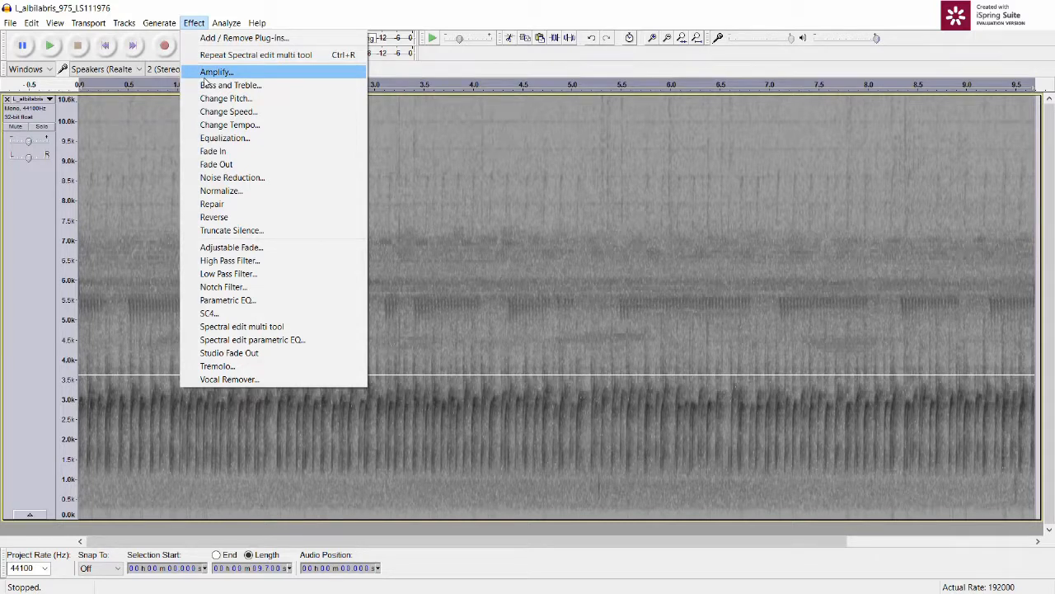
left_click(205, 77)
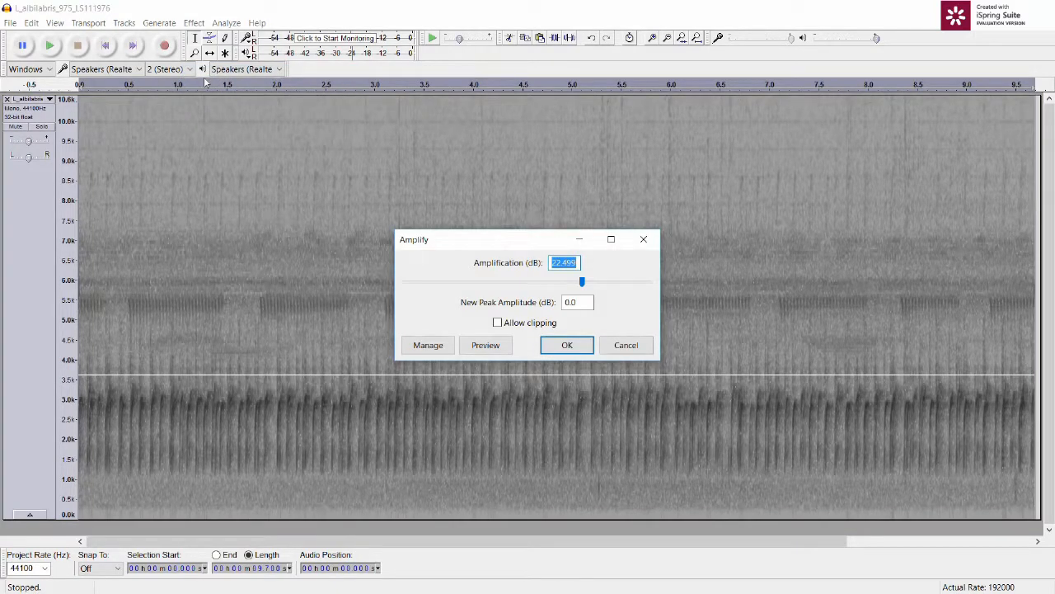
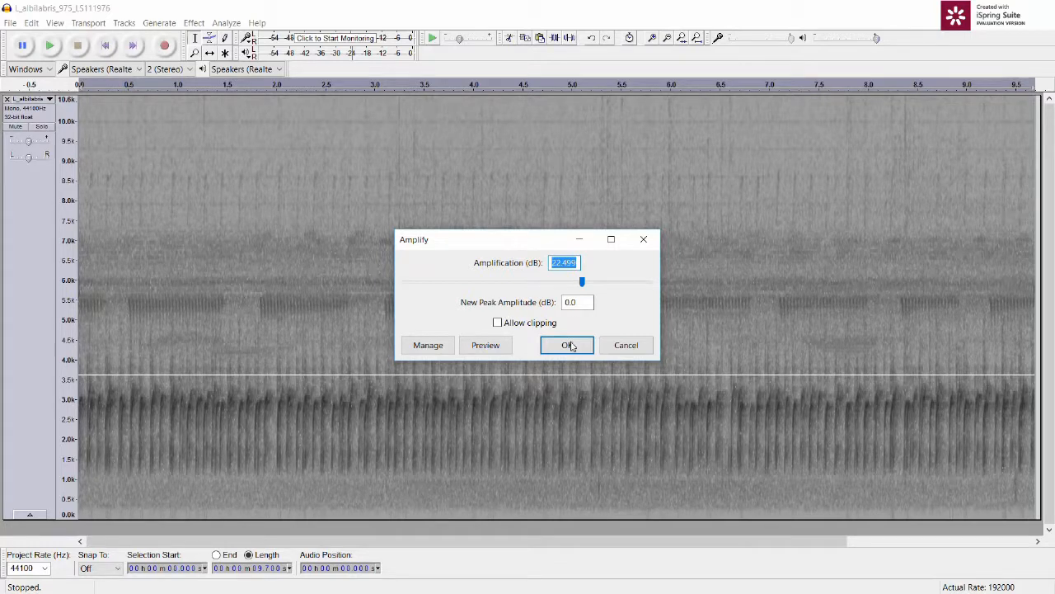
Step: Cancel the Amplify effect and switch the track from Spectrogram to Waveform view
left_click(617, 351)
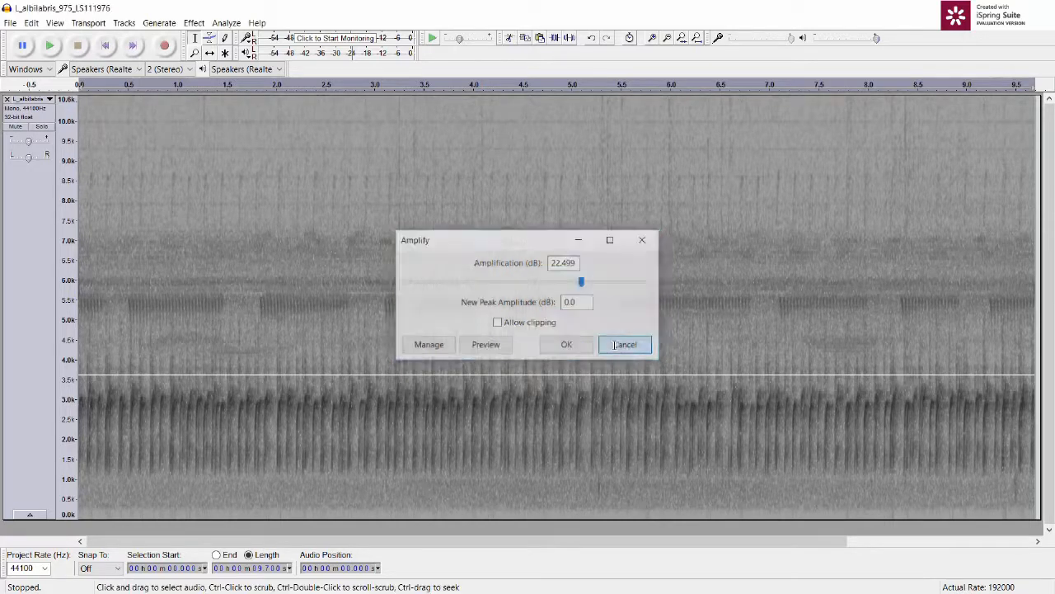
left_click(50, 100)
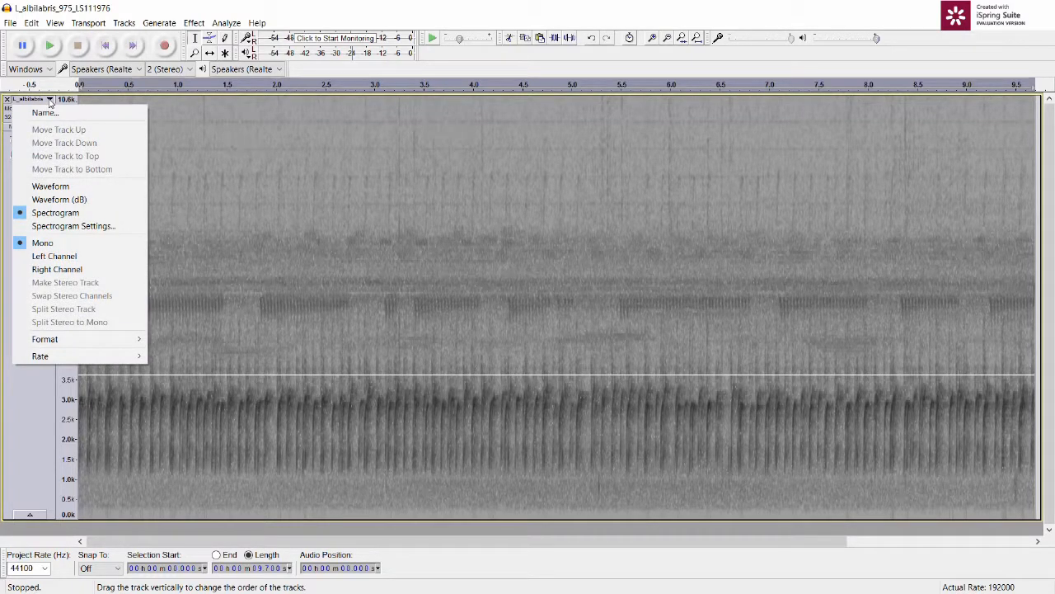
left_click(56, 186)
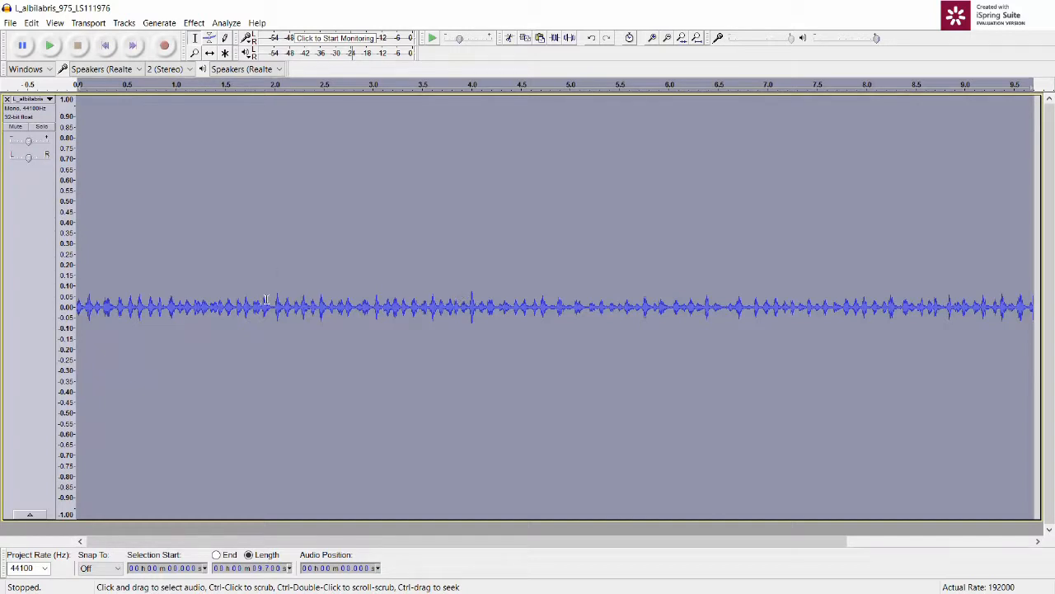
Step: Select the passage from about 1.9 to 2.6 s and play it
left_click_drag(267, 298, 328, 305)
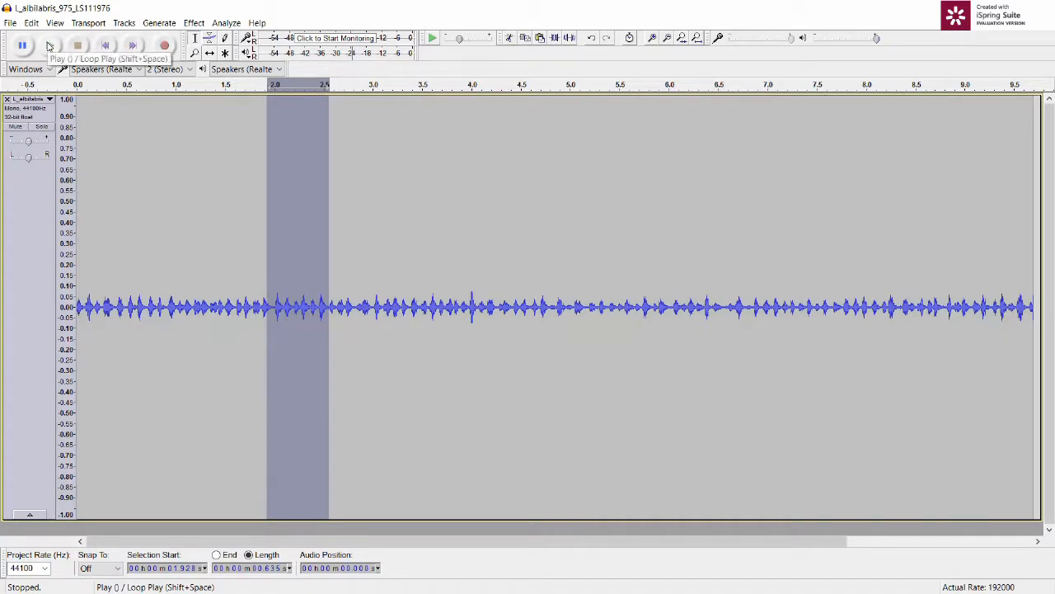
left_click(50, 46)
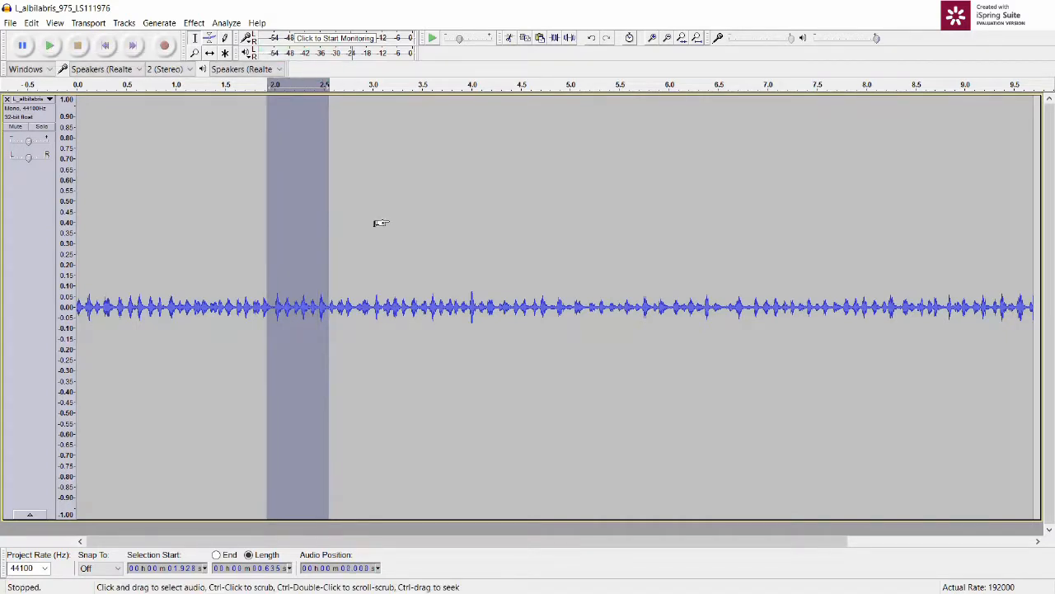
Step: Select the whole recording and amplify it by 22.499 dB to a new peak amplitude of 0.0 dB without clipping
double_click(387, 219)
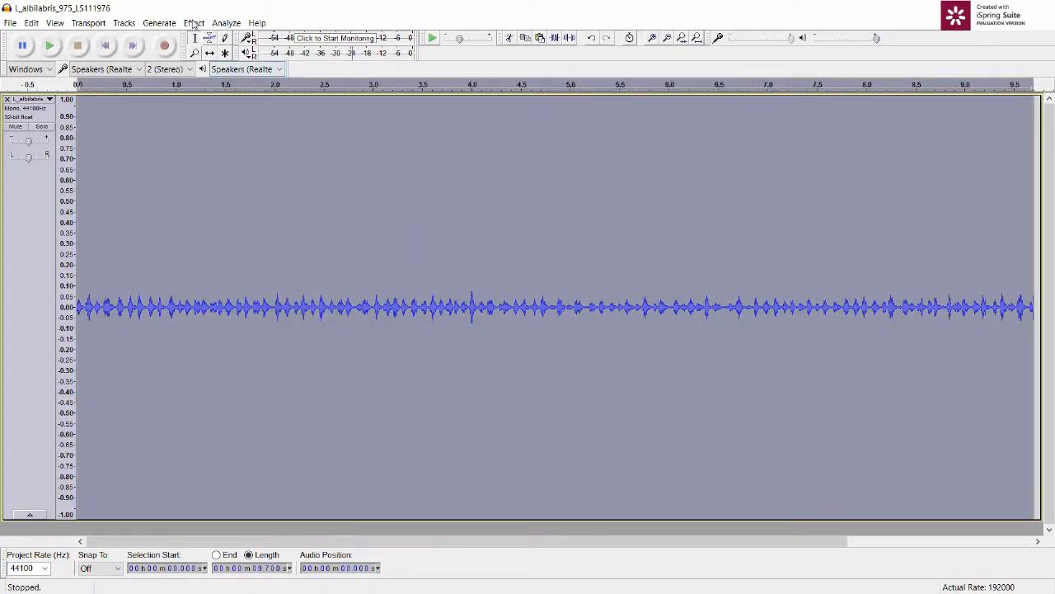
left_click(194, 23)
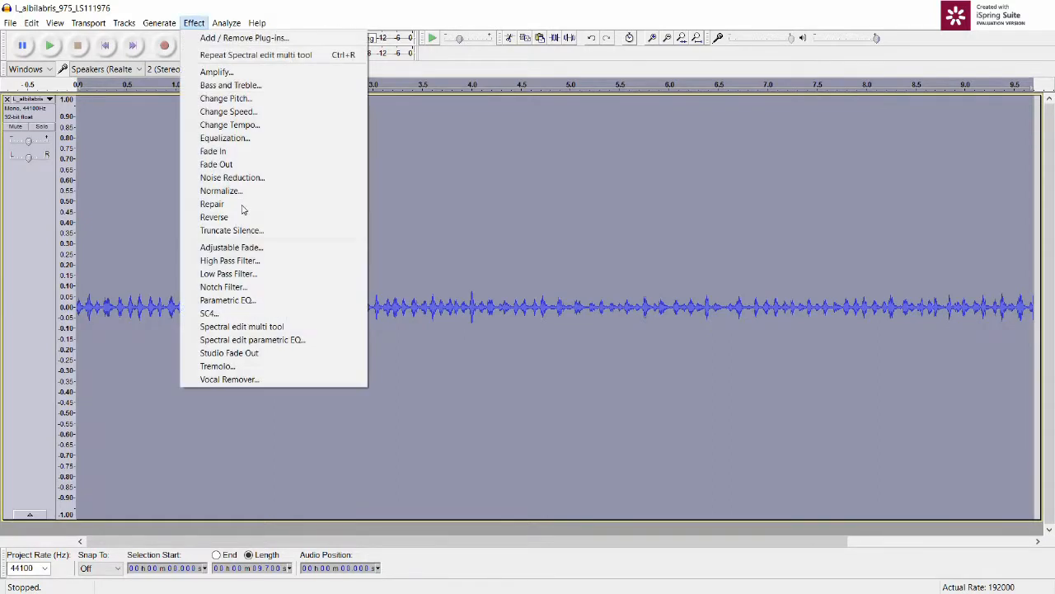
left_click(216, 72)
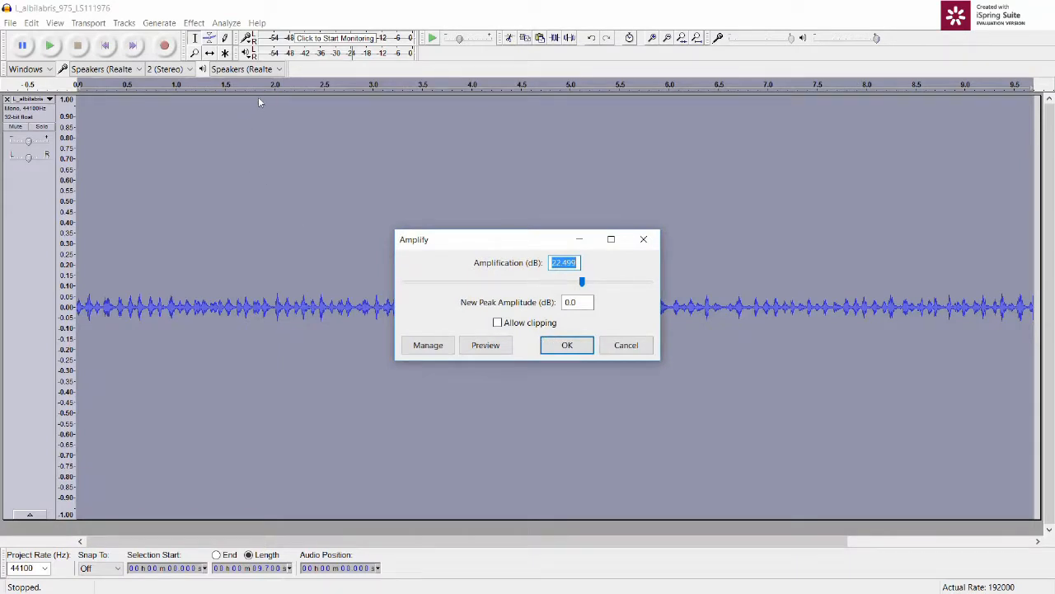
left_click(558, 349)
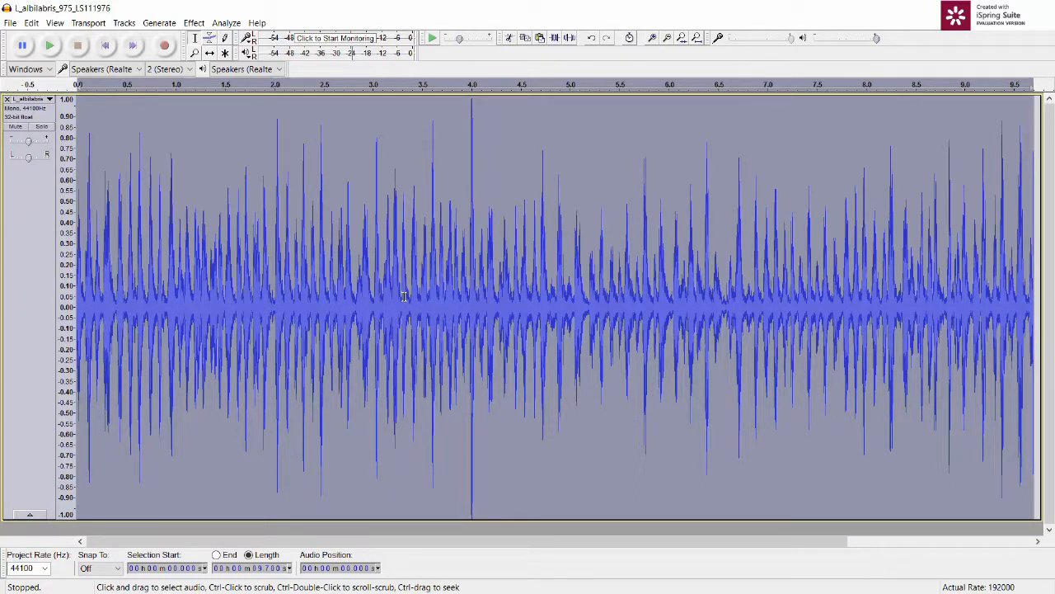
Step: Play the amplified passages from about 3.4 to 4.3 s and from about 2.8 to 5.1 s, and clear the selection
left_click_drag(408, 295, 422, 295)
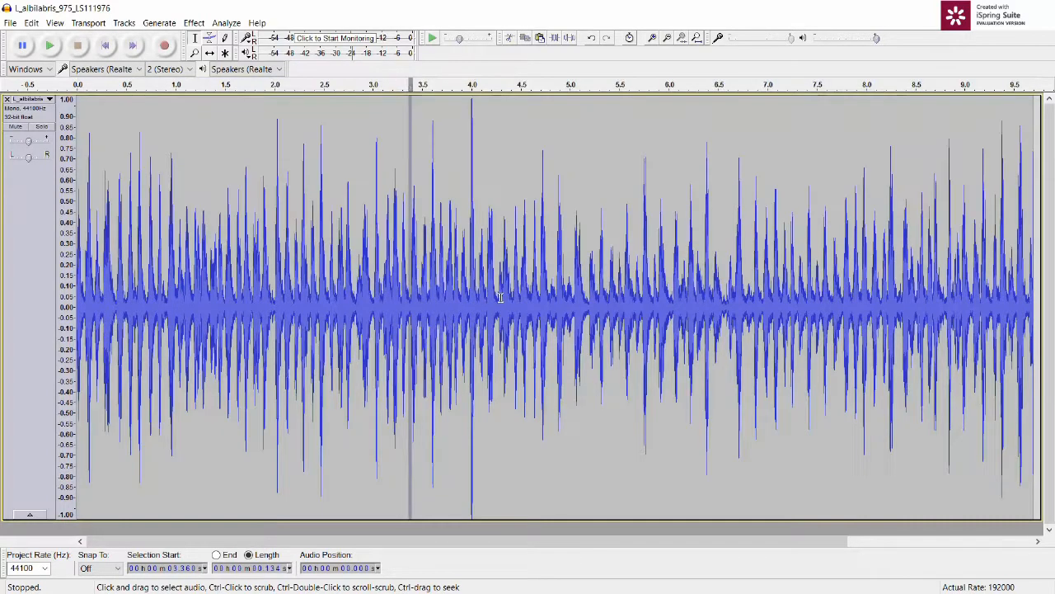
left_click_drag(499, 297, 500, 297)
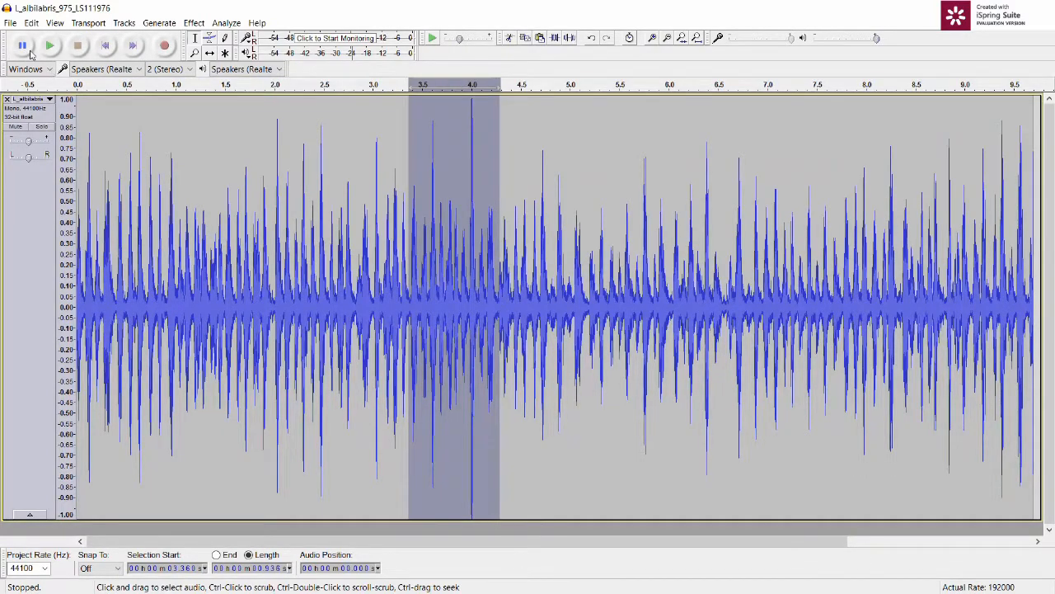
left_click(49, 50)
left_click_drag(355, 258, 584, 281)
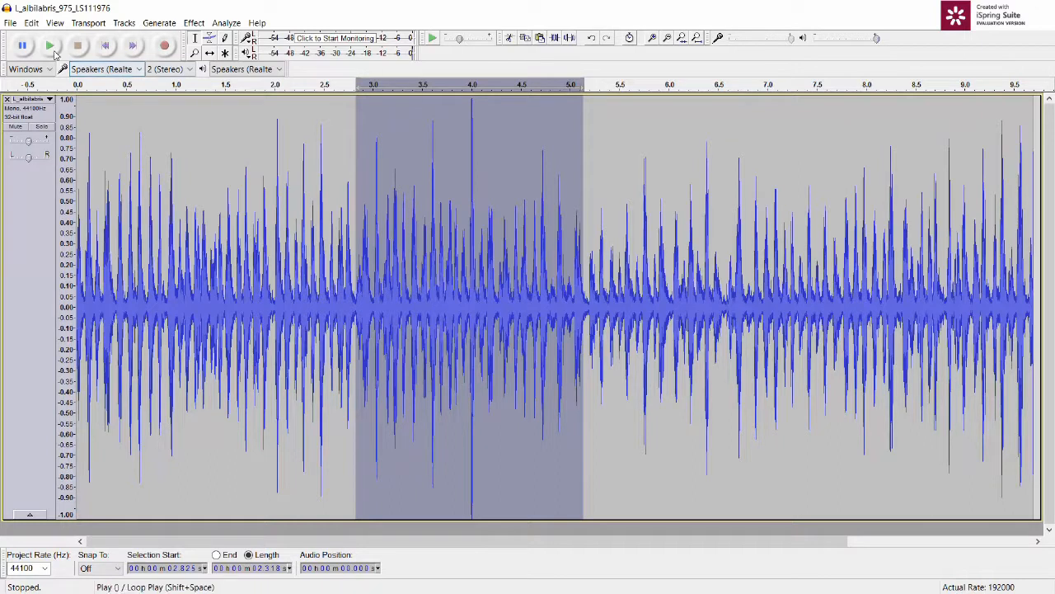
left_click(55, 52)
left_click(235, 266)
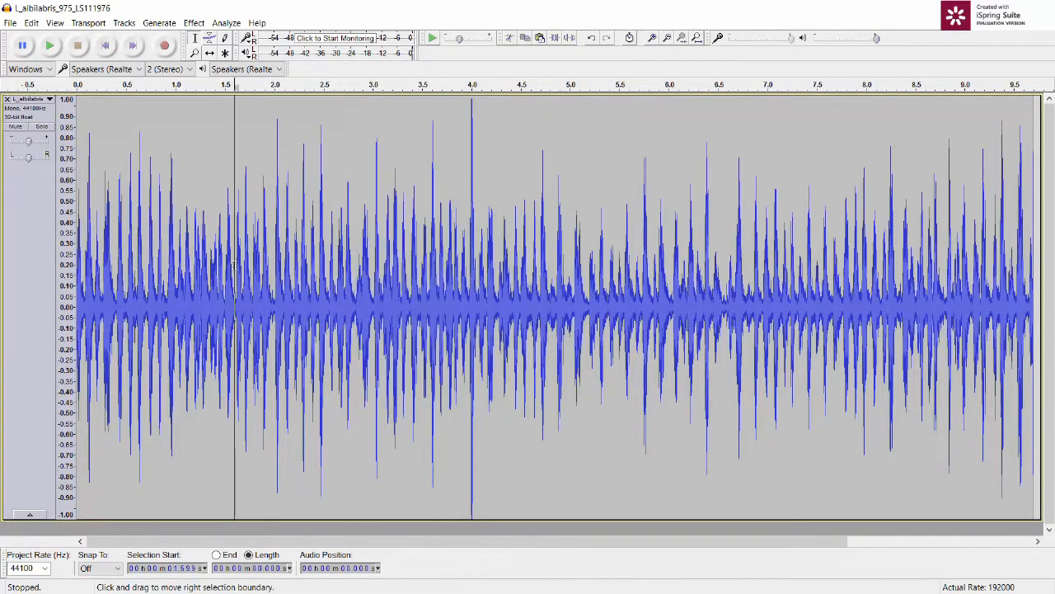
Step: Select the whole recording and undo the amplification to the 0 dB peak
key("ctrl+a")
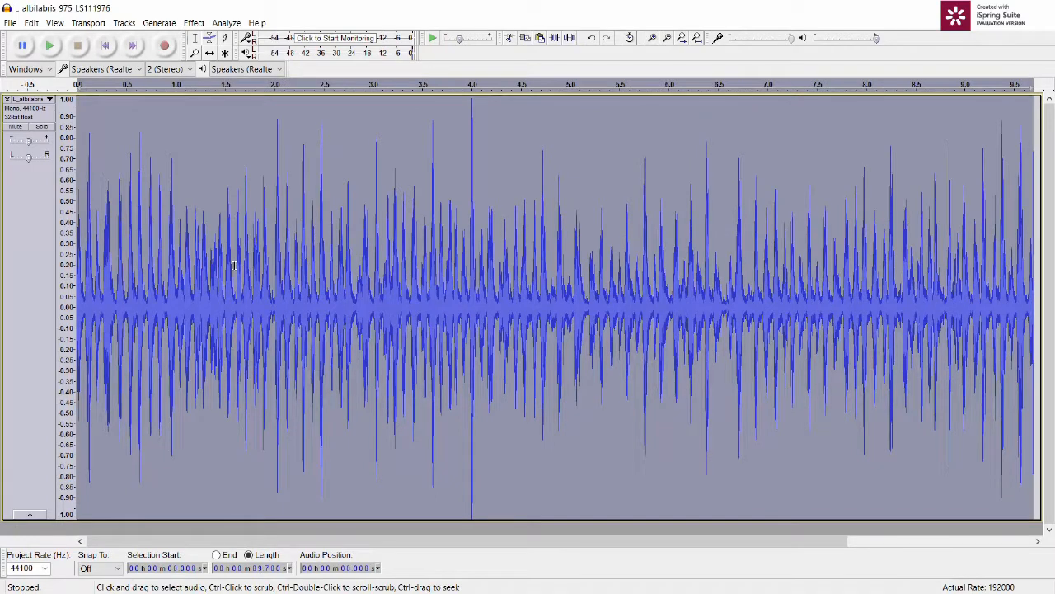
left_click(32, 23)
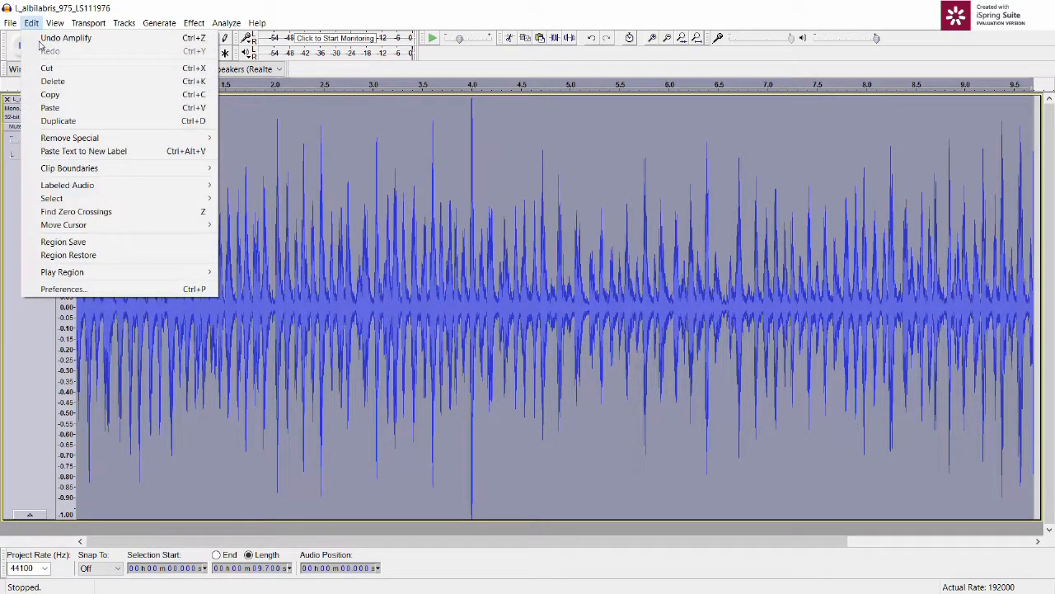
left_click(51, 38)
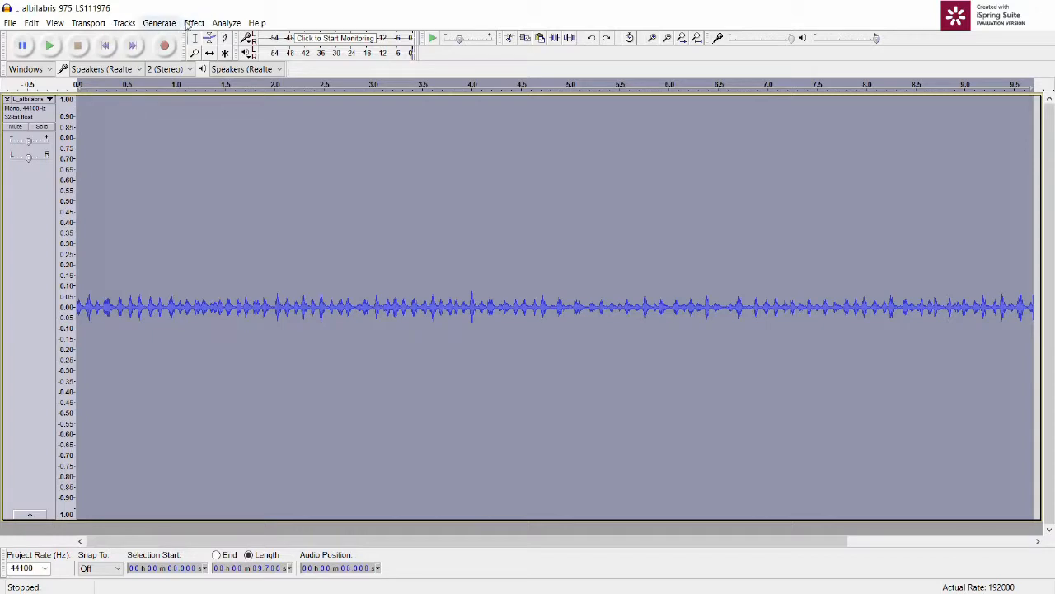
Step: Amplify the whole recording to a new peak amplitude of -6 dB without allowing clipping
left_click(192, 23)
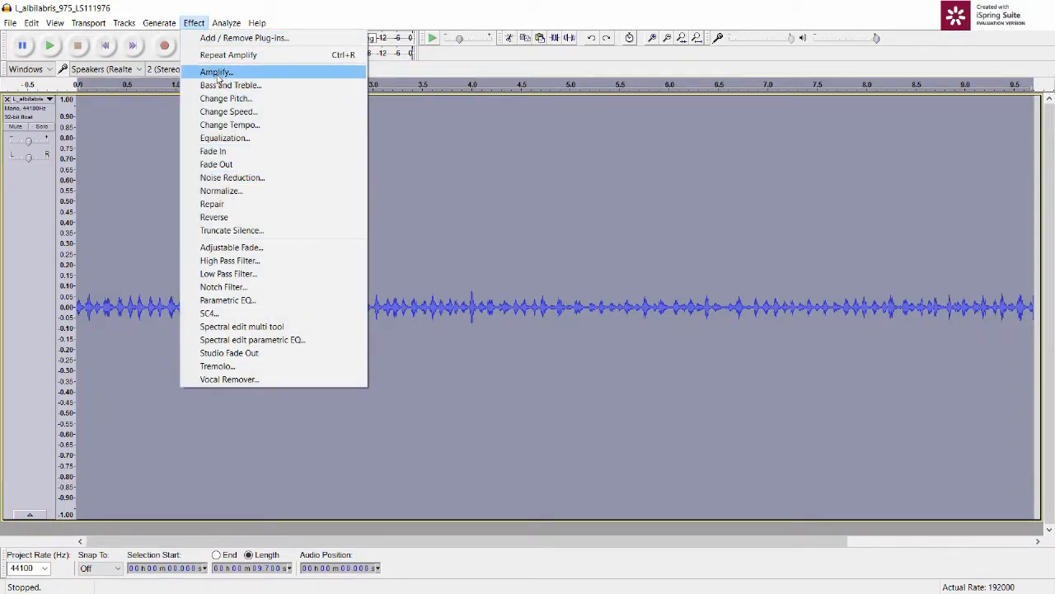
left_click(216, 72)
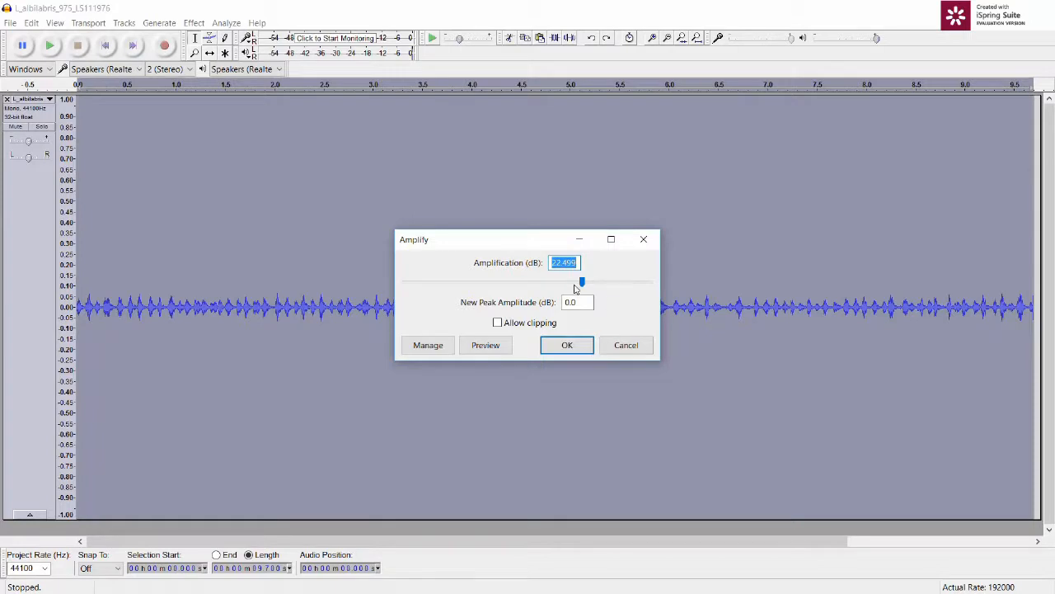
mouse_move(582, 281)
left_mouse_down()
mouse_move(537, 283)
mouse_move(565, 285)
left_mouse_up()
left_click_drag(565, 303, 628, 308)
type("-")
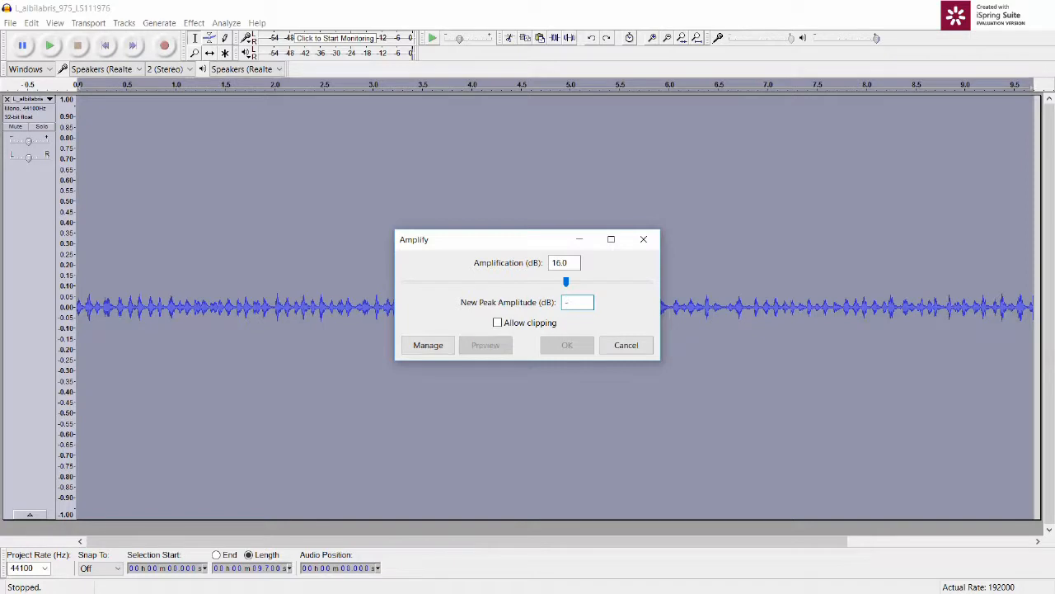
type("6")
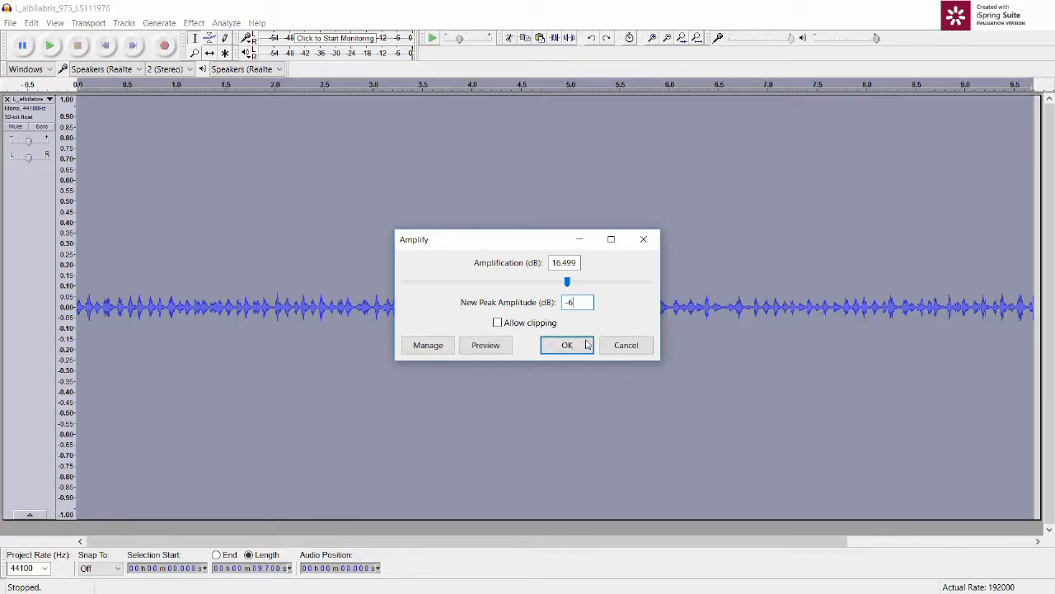
left_click(567, 345)
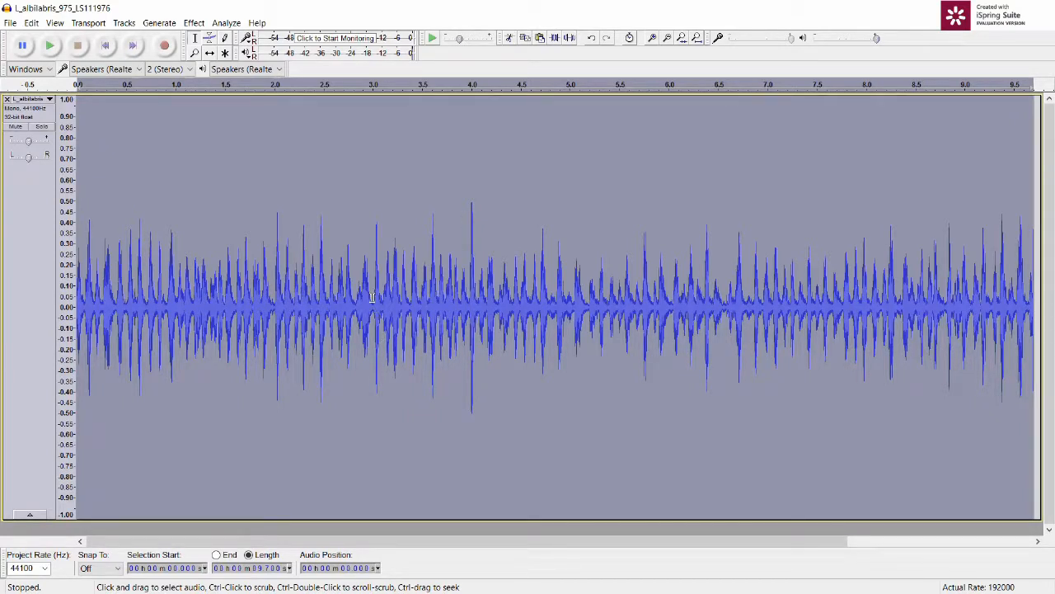
Step: Play the amplified passage from about 3.0 to 4.8 s, and play the recording from the start
left_click_drag(372, 297, 554, 272)
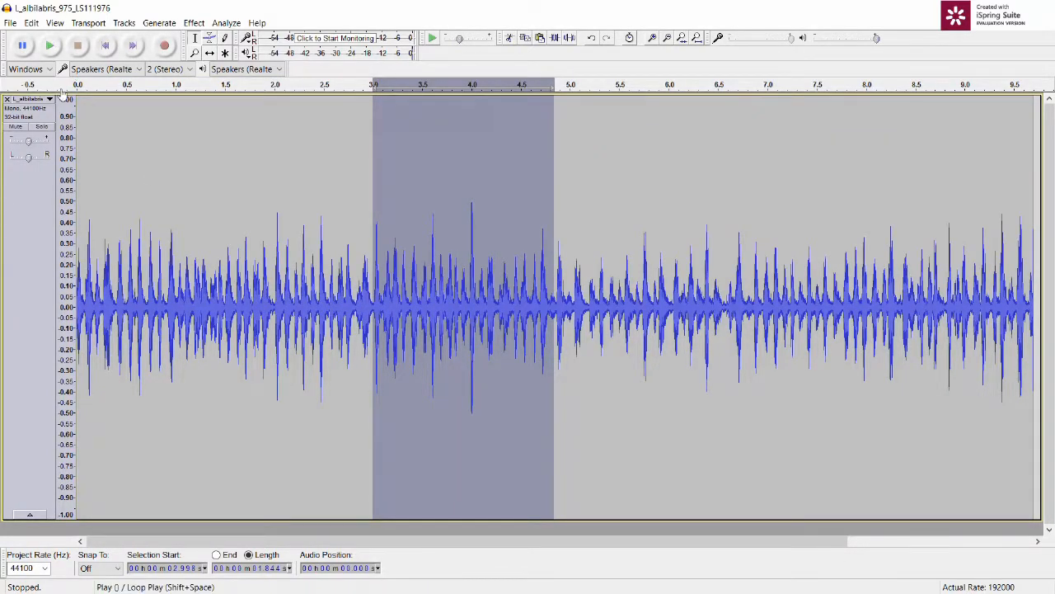
key("space")
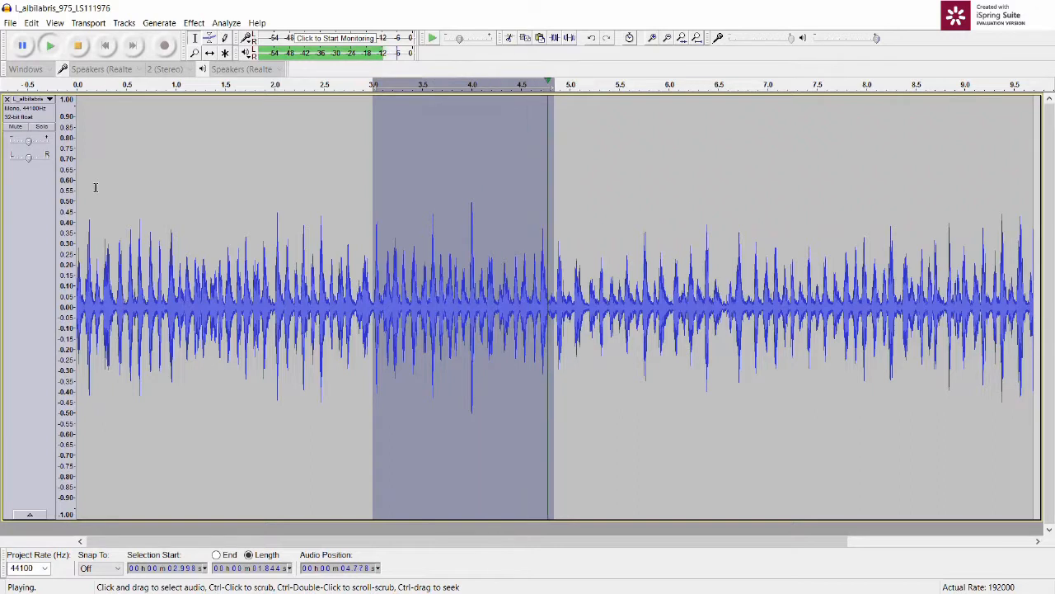
left_click(105, 47)
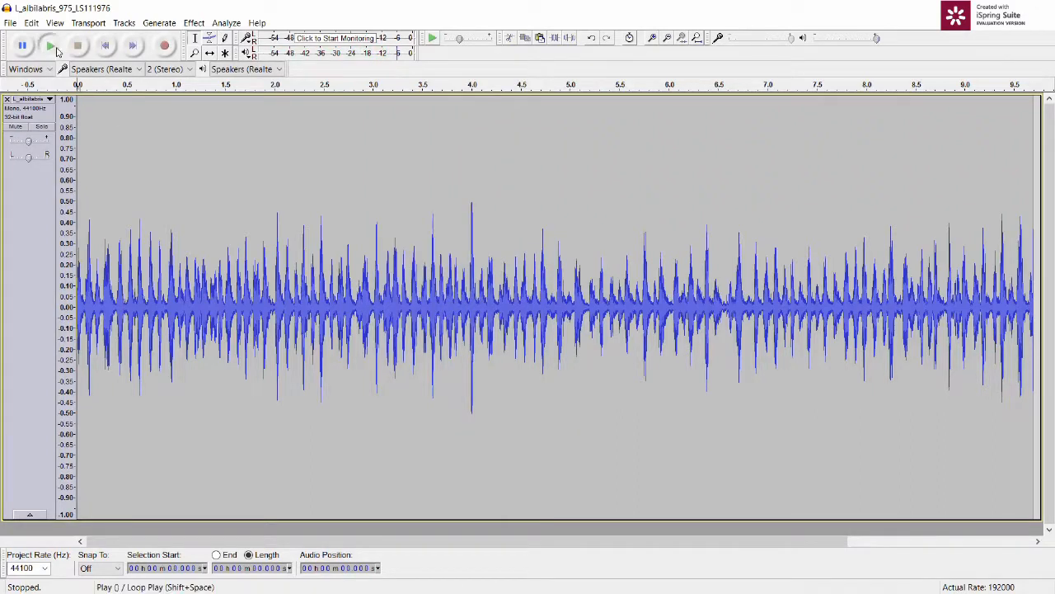
left_click(51, 47)
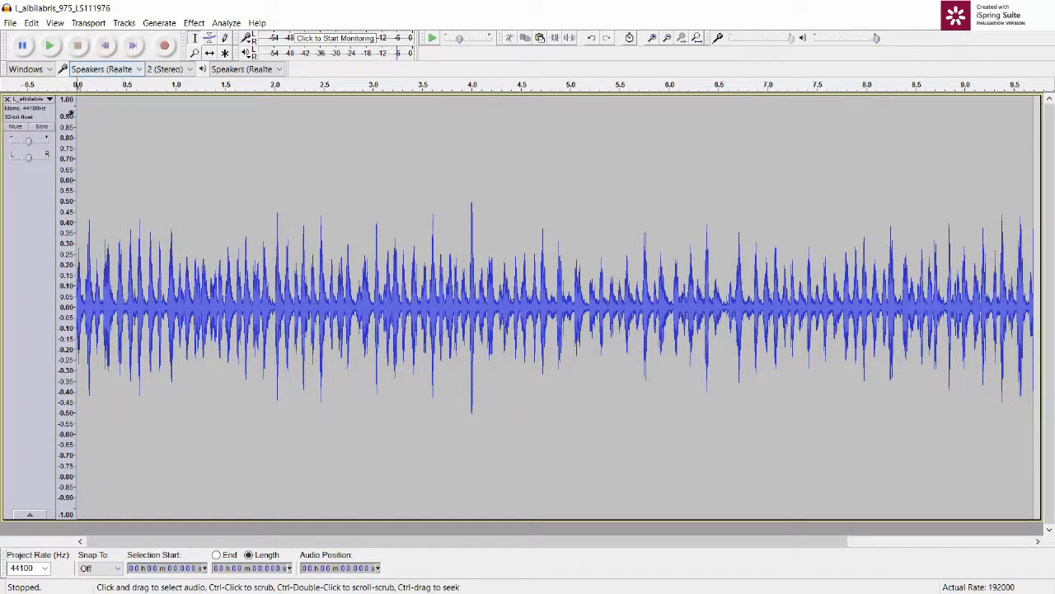
Step: Undo the amplification to the -6 dB peak
left_click(33, 23)
left_click(39, 39)
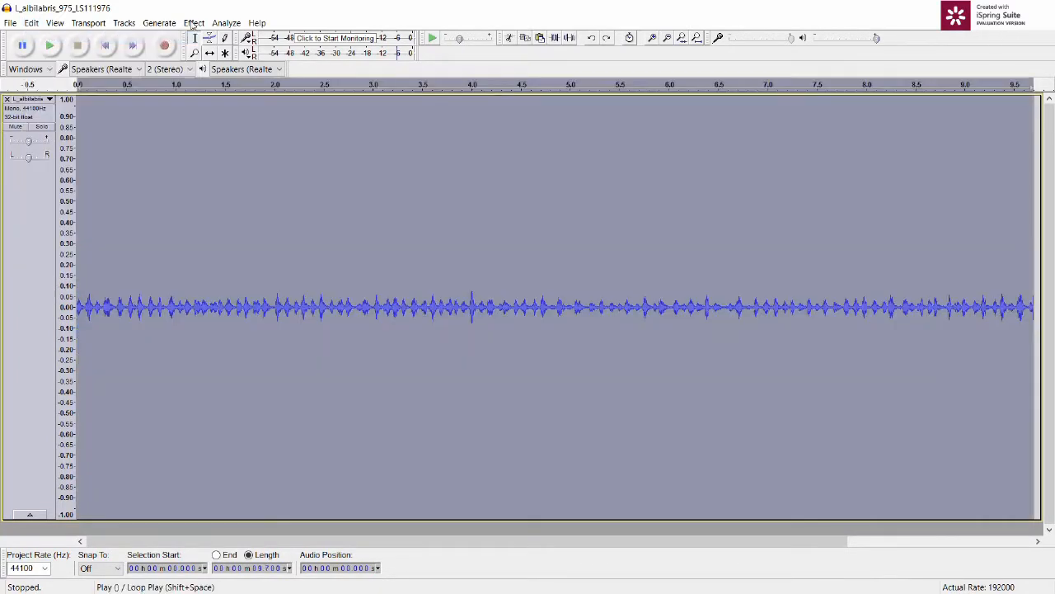
left_click(194, 23)
left_click(610, 339)
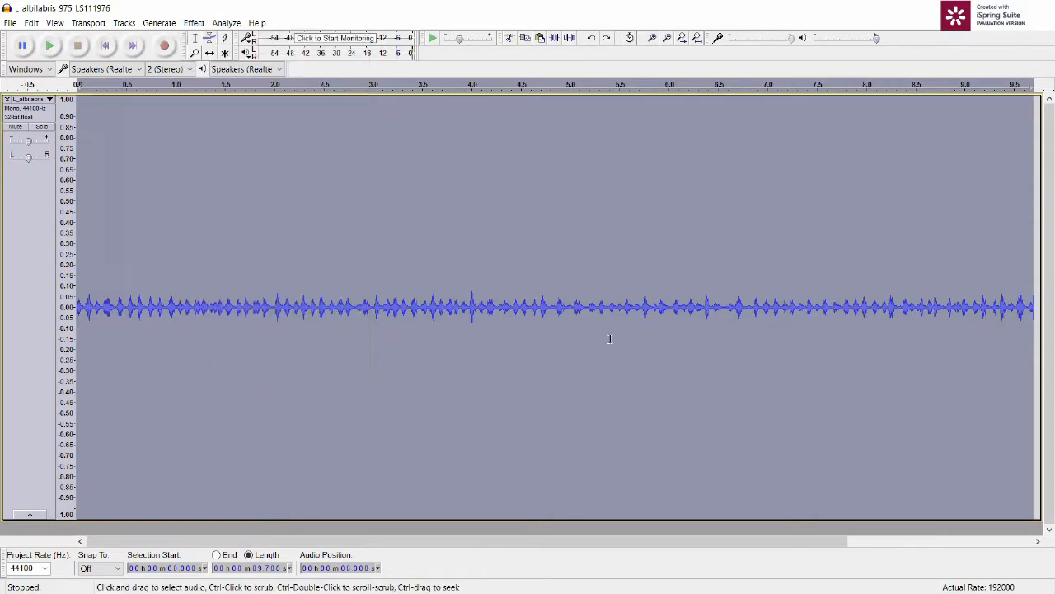
Step: Amplify the whole recording by 32 dB with Allow clipping enabled
left_click(193, 23)
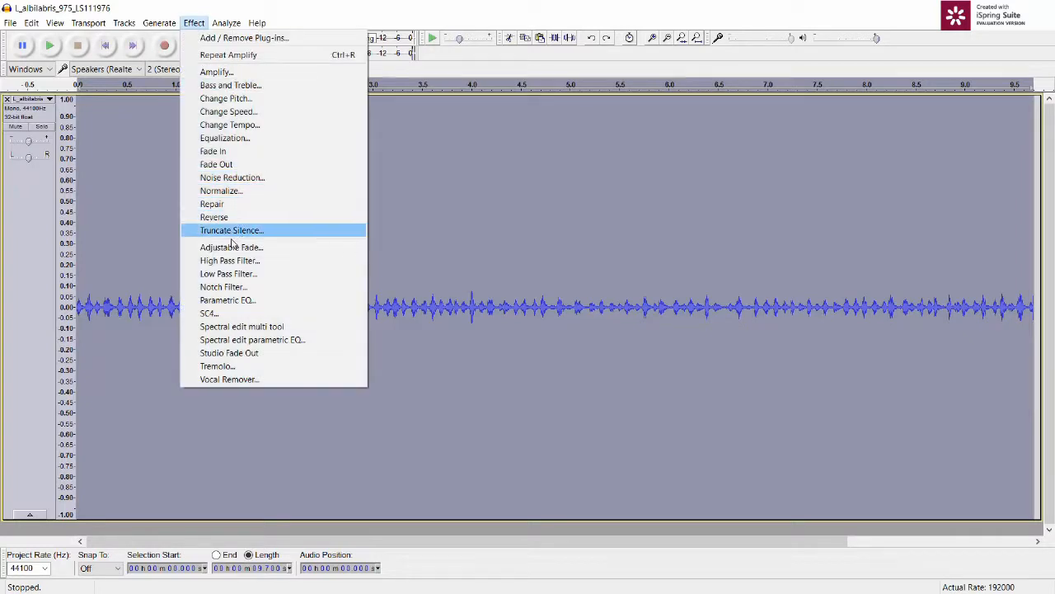
left_click(258, 73)
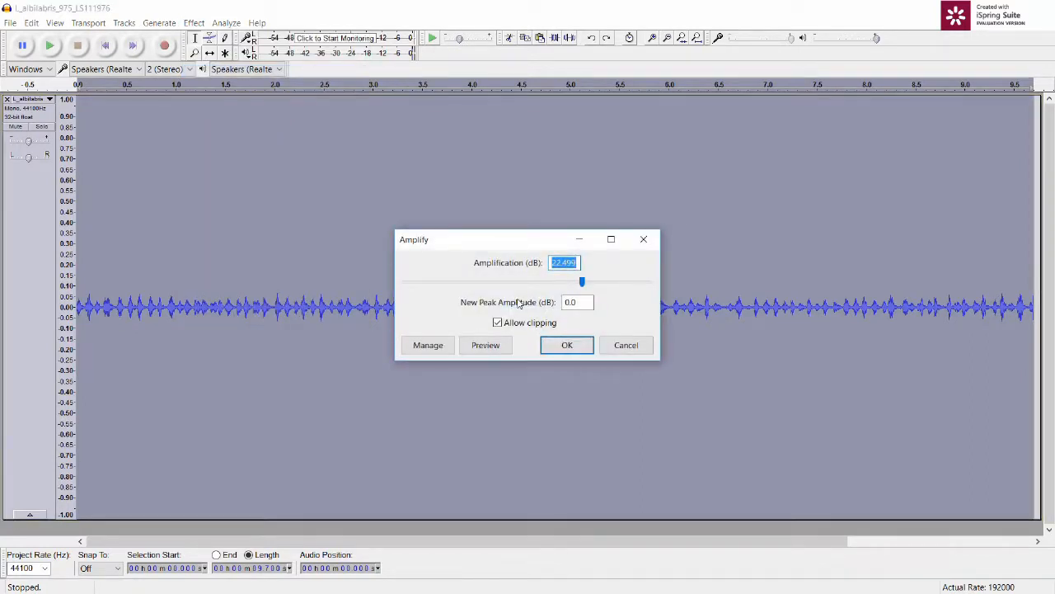
type("32")
left_click(499, 323)
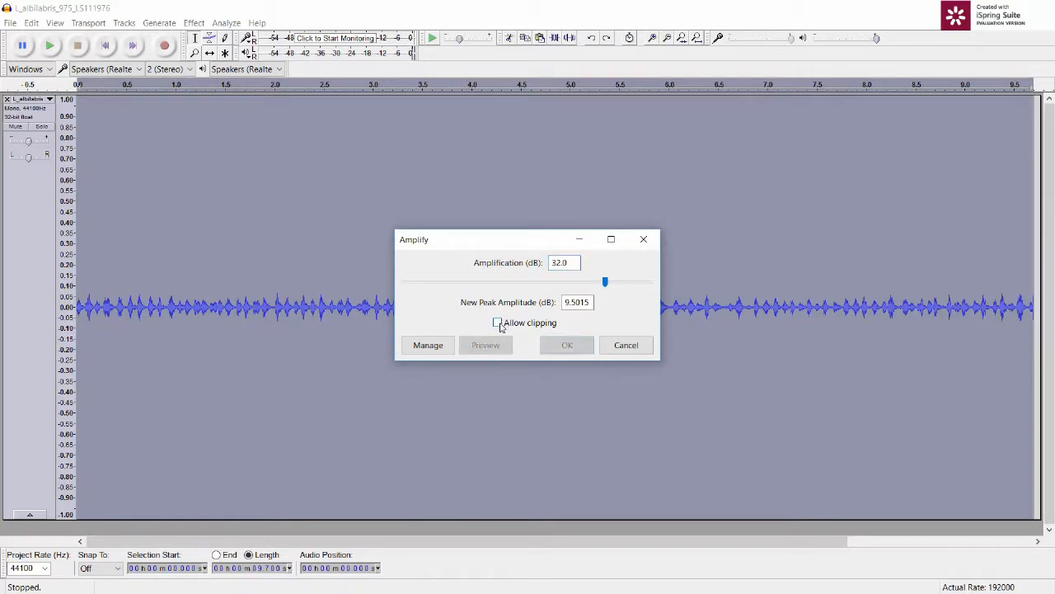
left_click(498, 322)
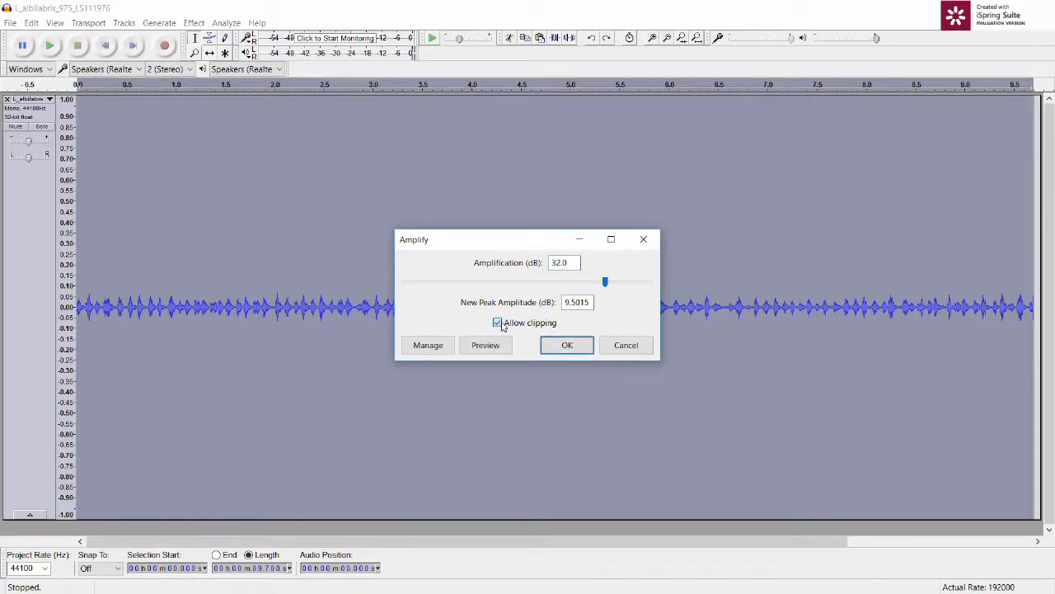
left_click(498, 322)
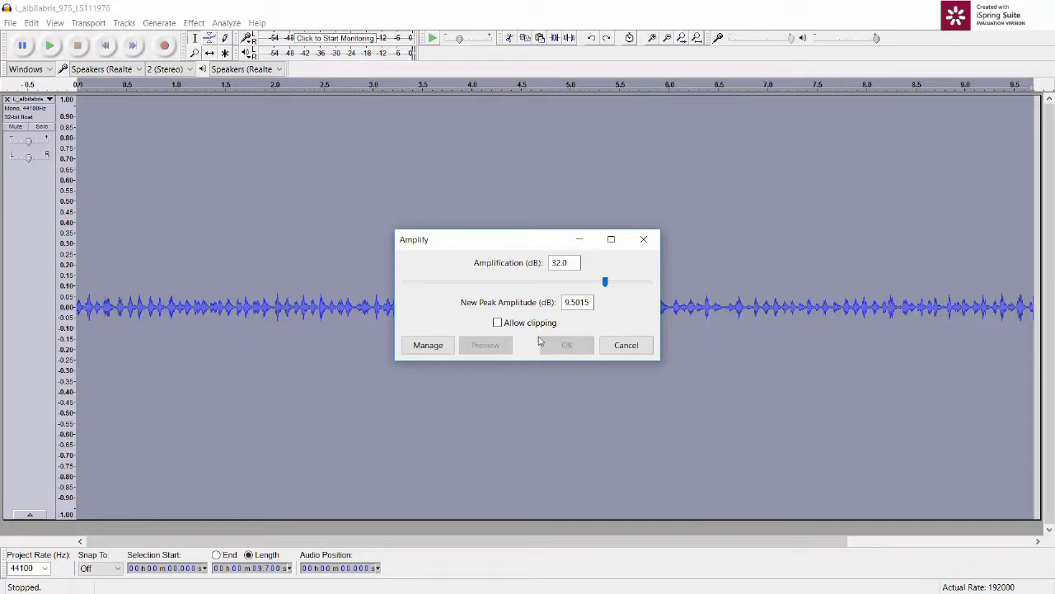
left_click(498, 324)
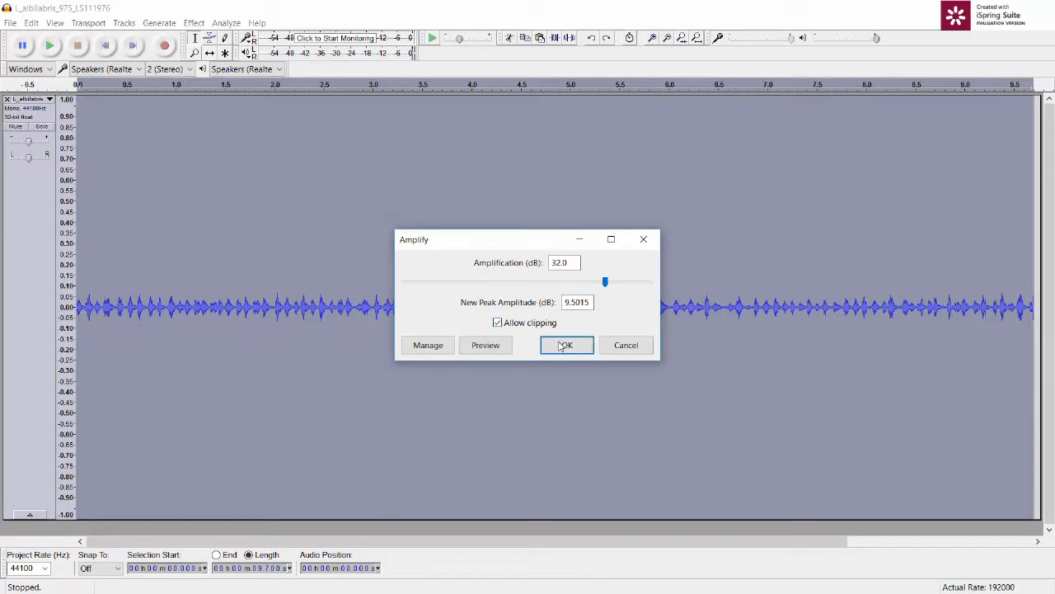
left_click(567, 347)
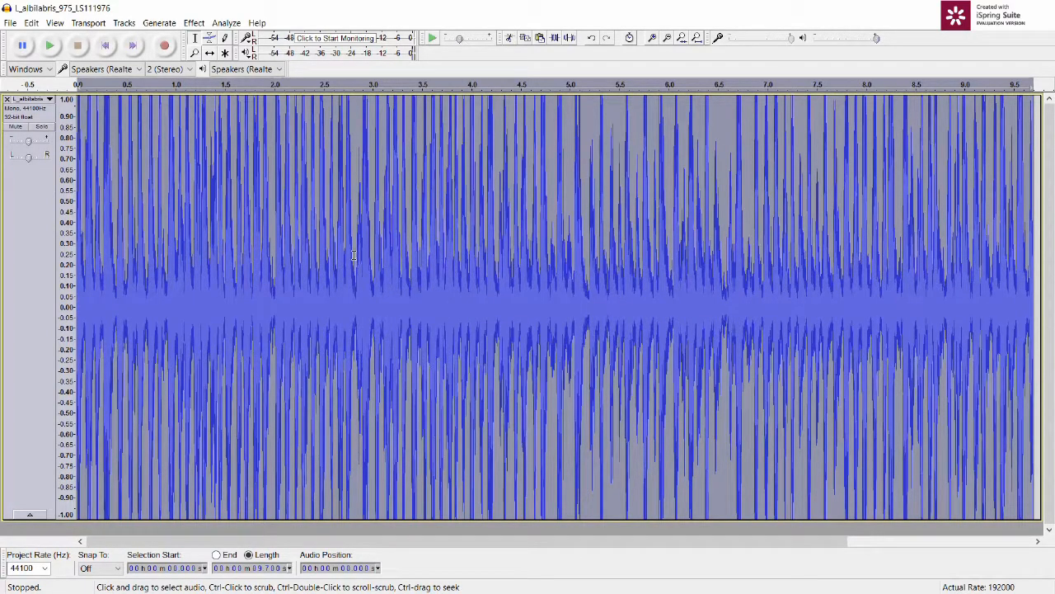
Step: Play the clipped passage from about 2.8 to 5.2 s
left_click_drag(355, 255, 588, 283)
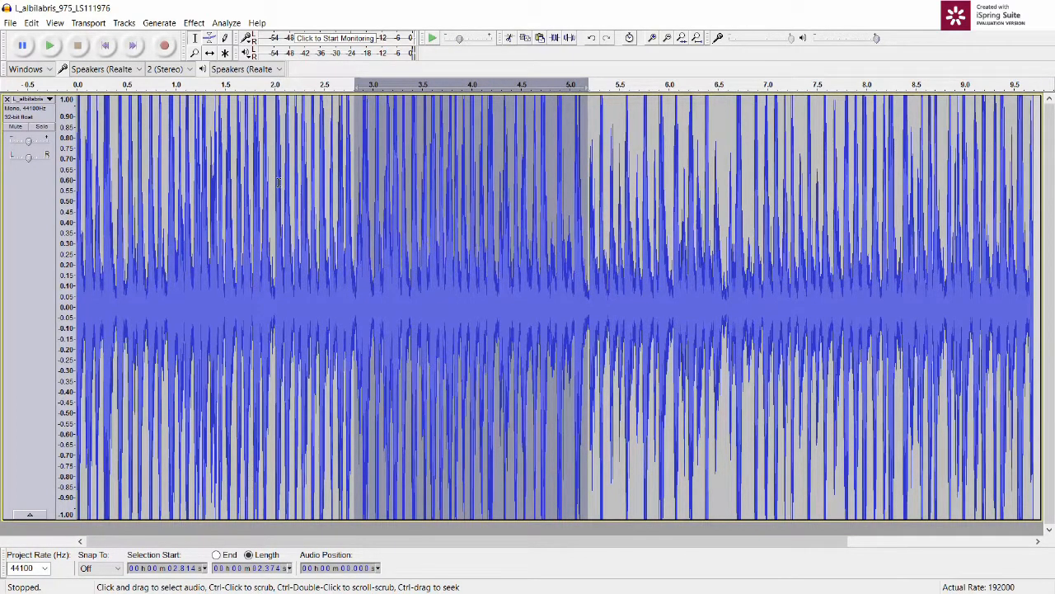
left_click(50, 46)
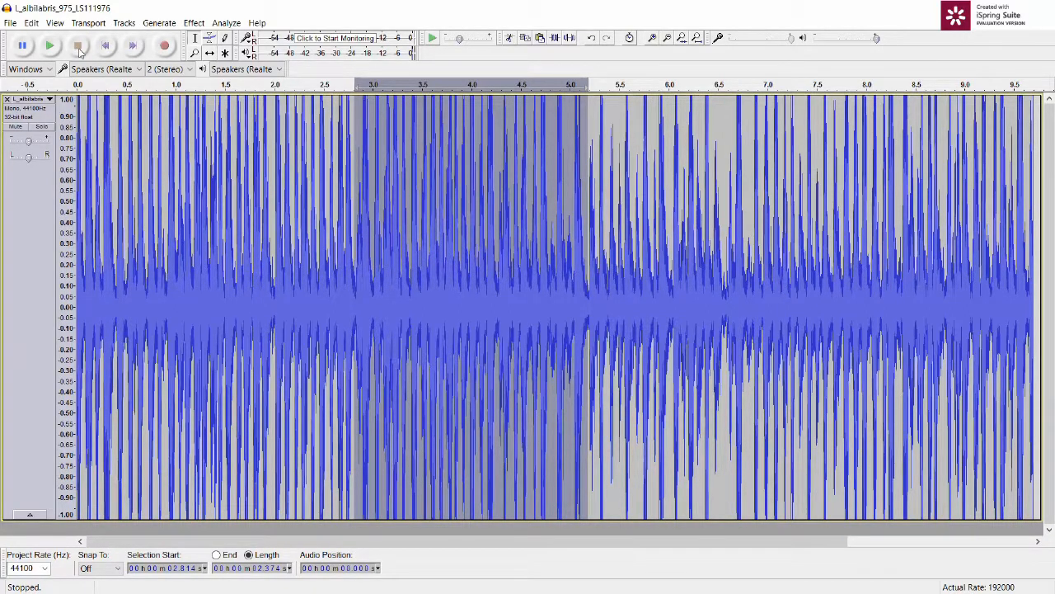
Step: Undo the 32 dB amplification and amplify the whole recording to a new peak amplitude of -6 dB
left_click(31, 22)
left_click(37, 37)
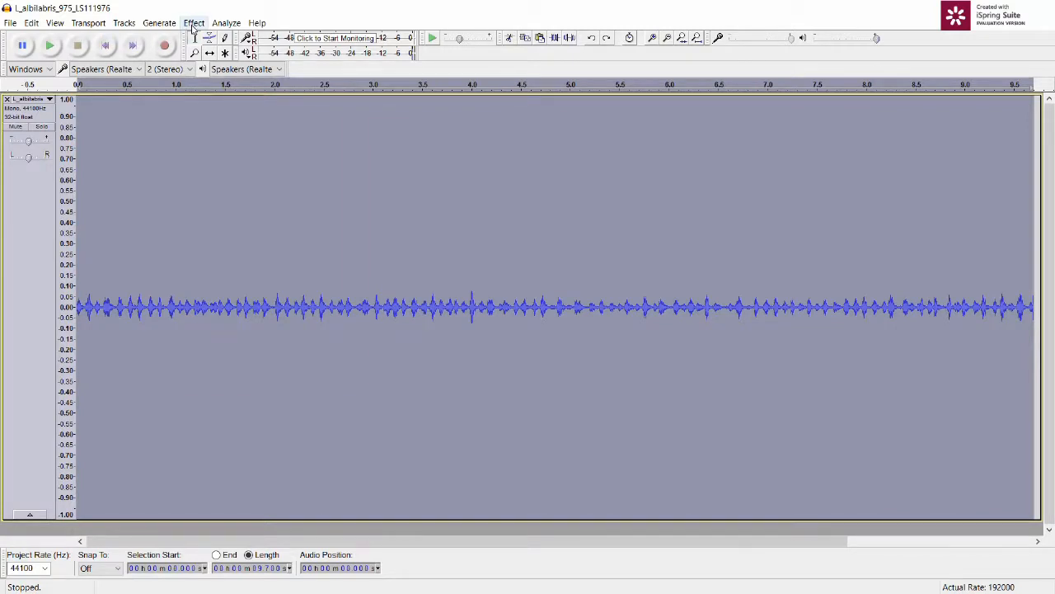
left_click(194, 22)
left_click(206, 72)
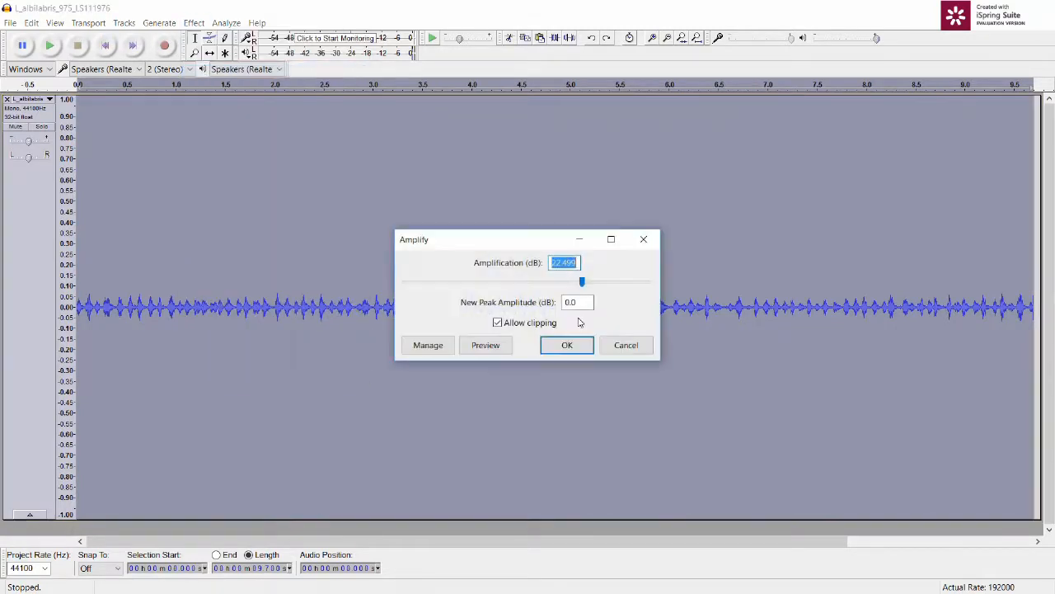
double_click(570, 302)
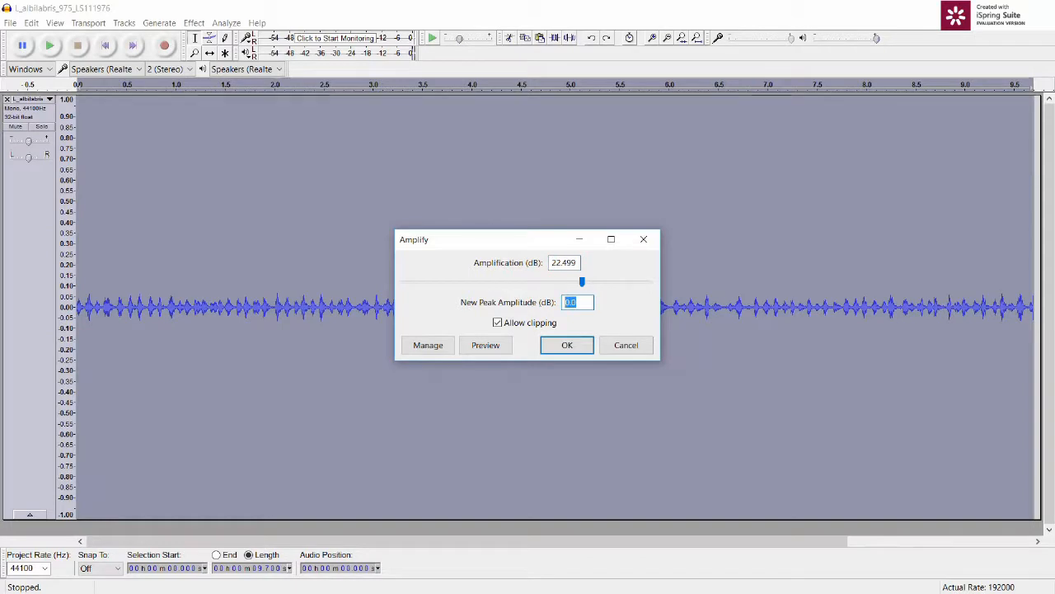
type("-6")
left_click(569, 344)
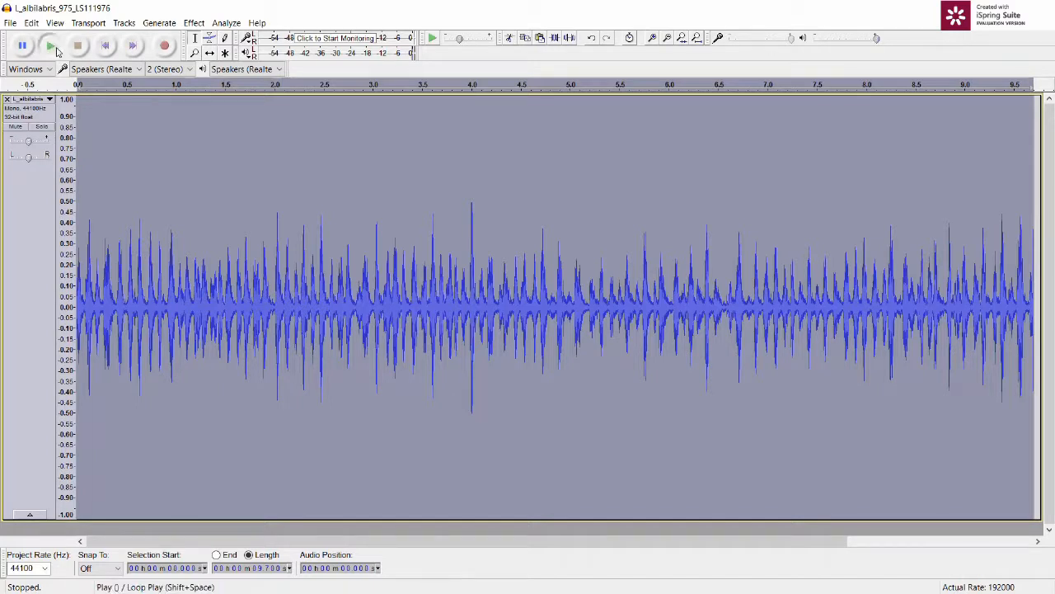
Step: Play the amplified recording from the start, and switch the track display from waveform to spectrogram
left_click(52, 47)
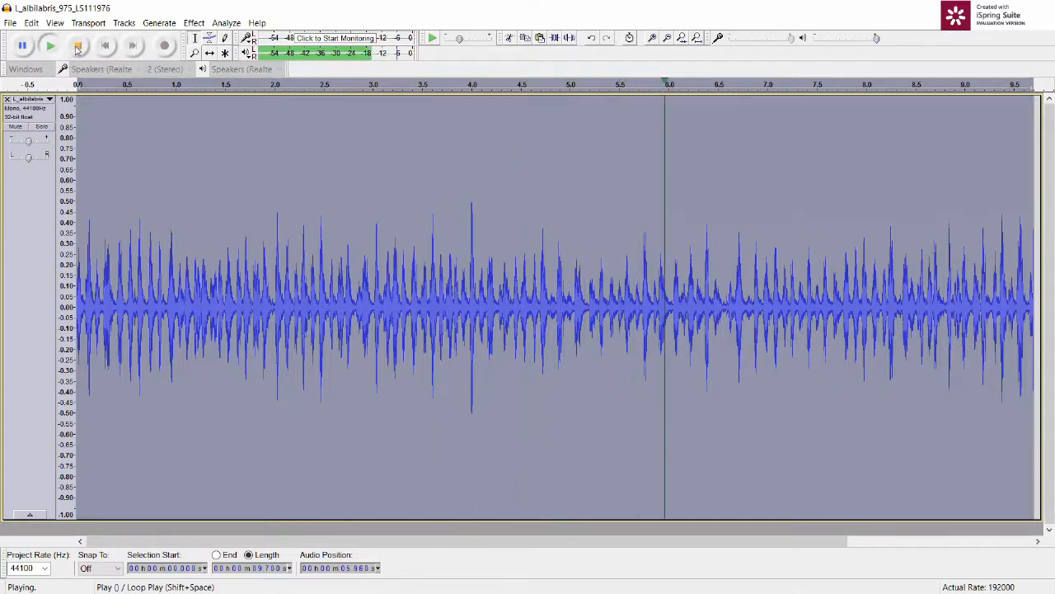
left_click(77, 47)
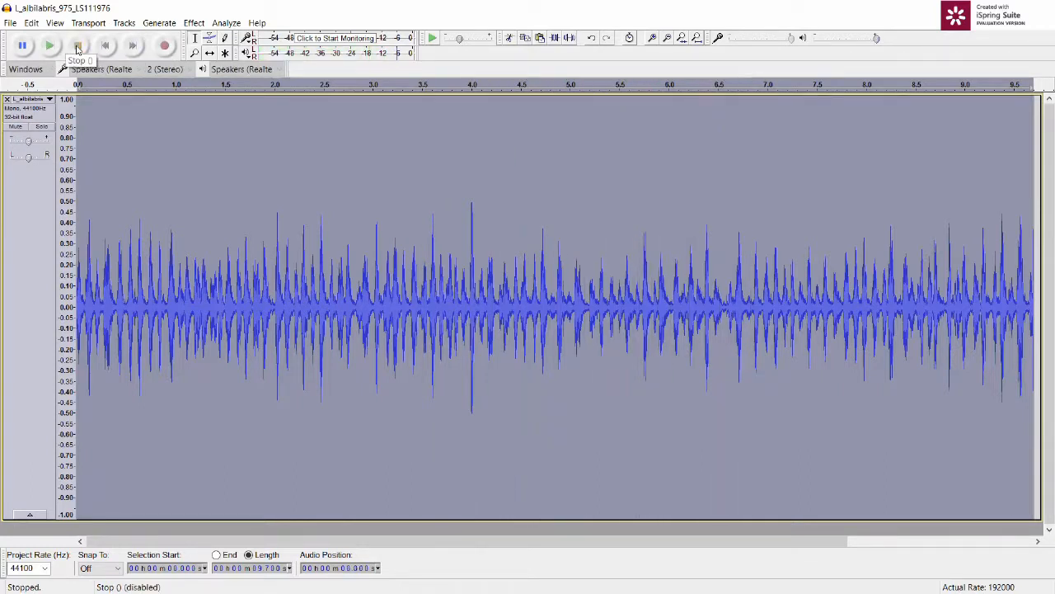
left_click(48, 99)
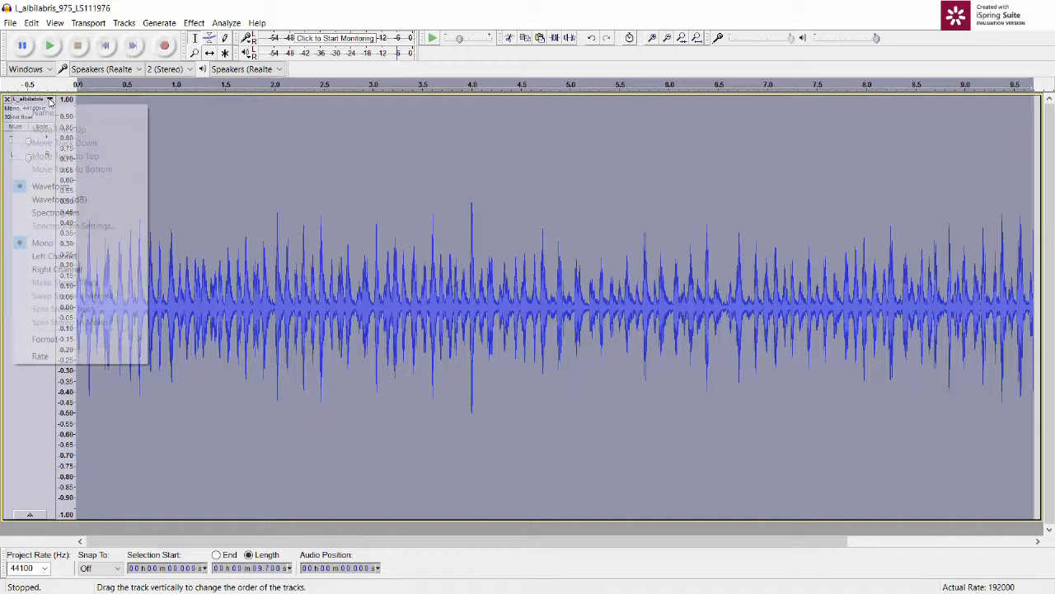
left_click(52, 214)
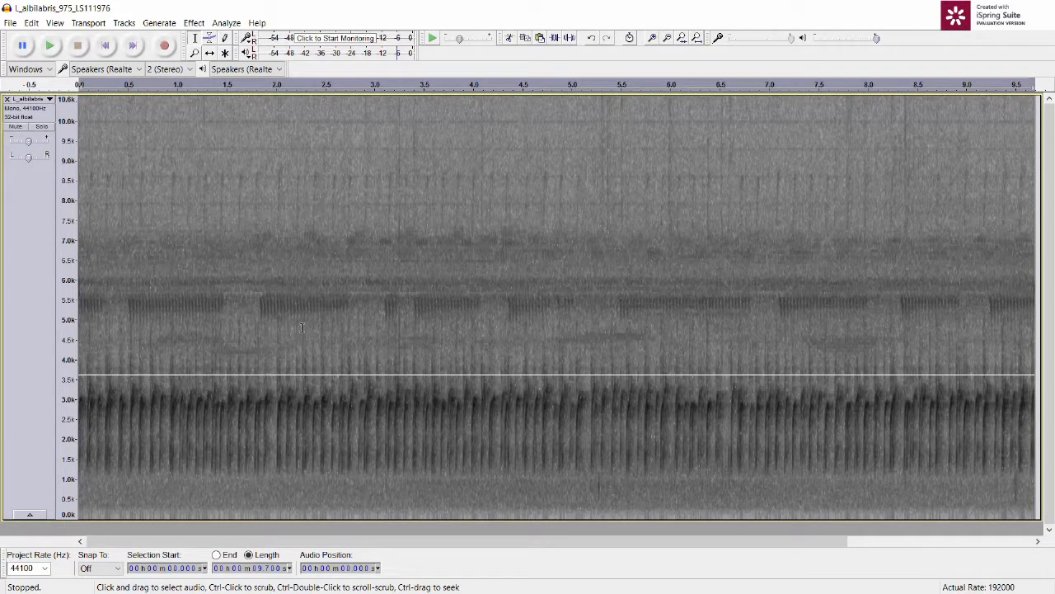
Step: Select the spectrogram passage from about 4.6 to 5.8 s and play it, examining it at close range
left_click_drag(528, 488, 641, 497)
left_click(500, 489)
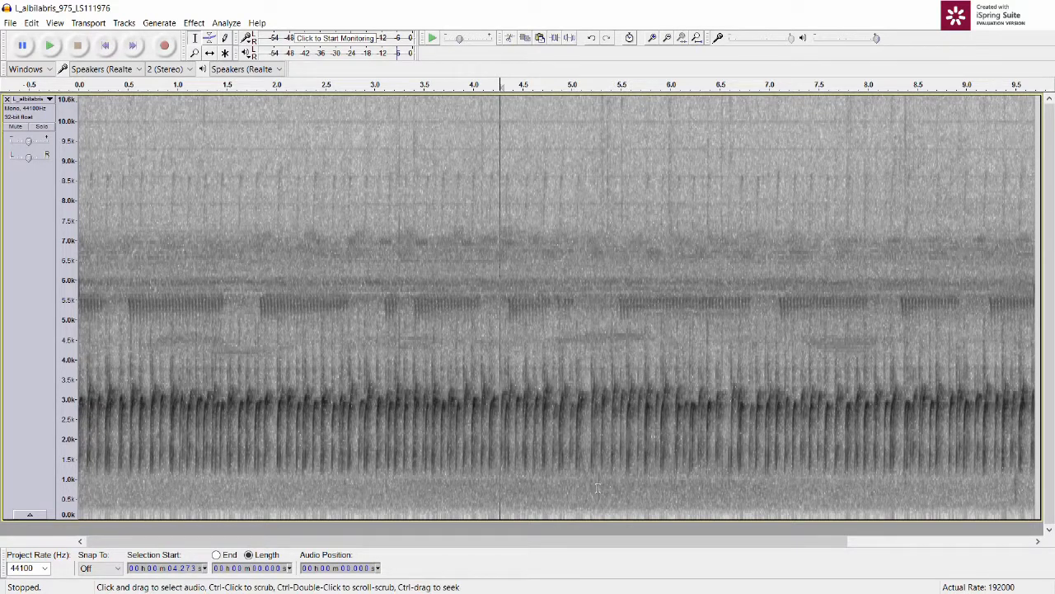
left_click_drag(506, 483, 670, 492)
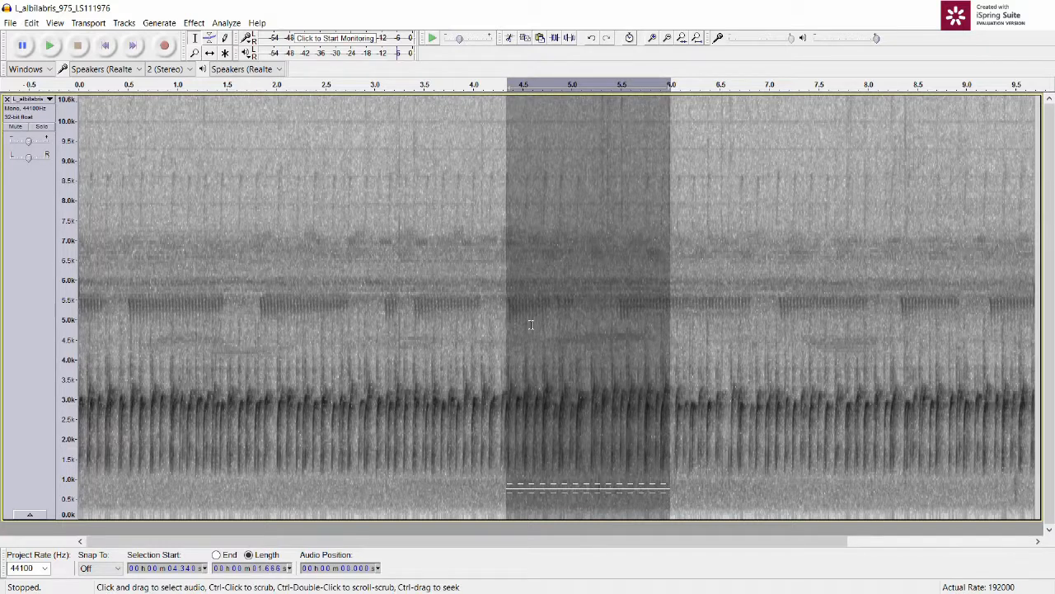
left_click_drag(530, 324, 649, 333)
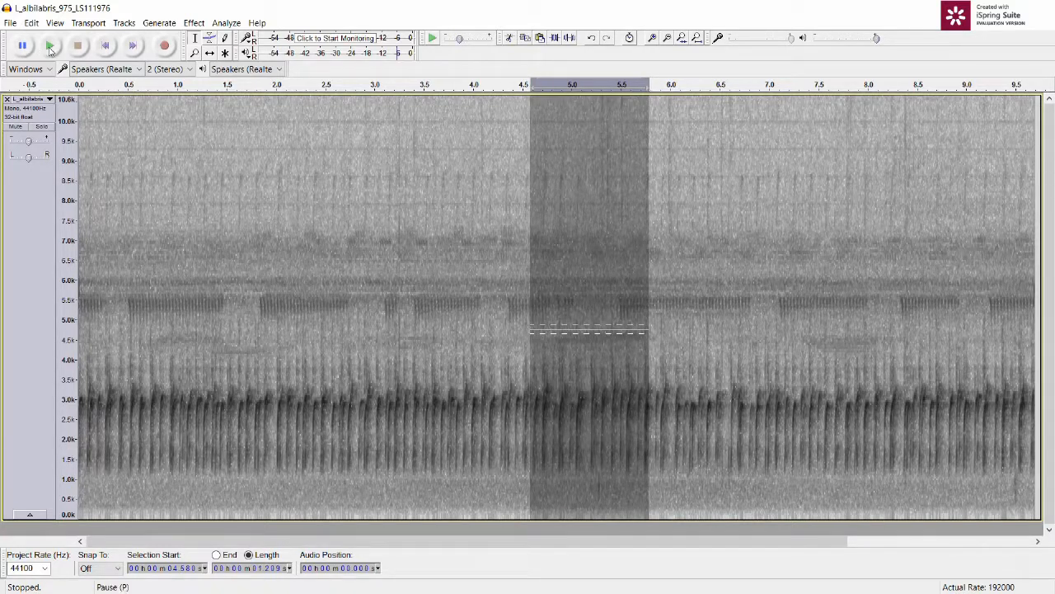
left_click(50, 47)
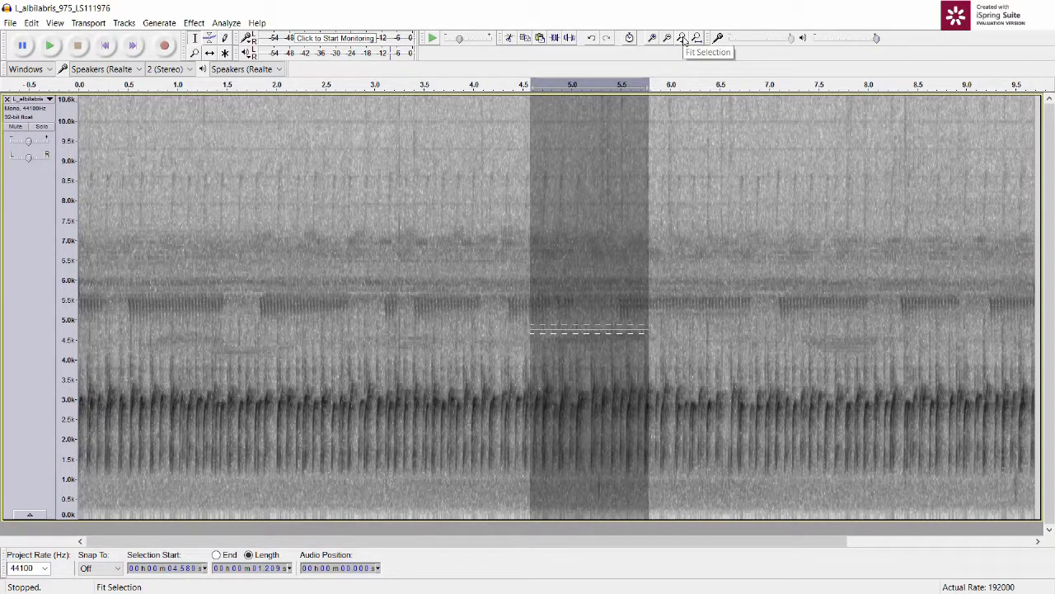
left_click(682, 39)
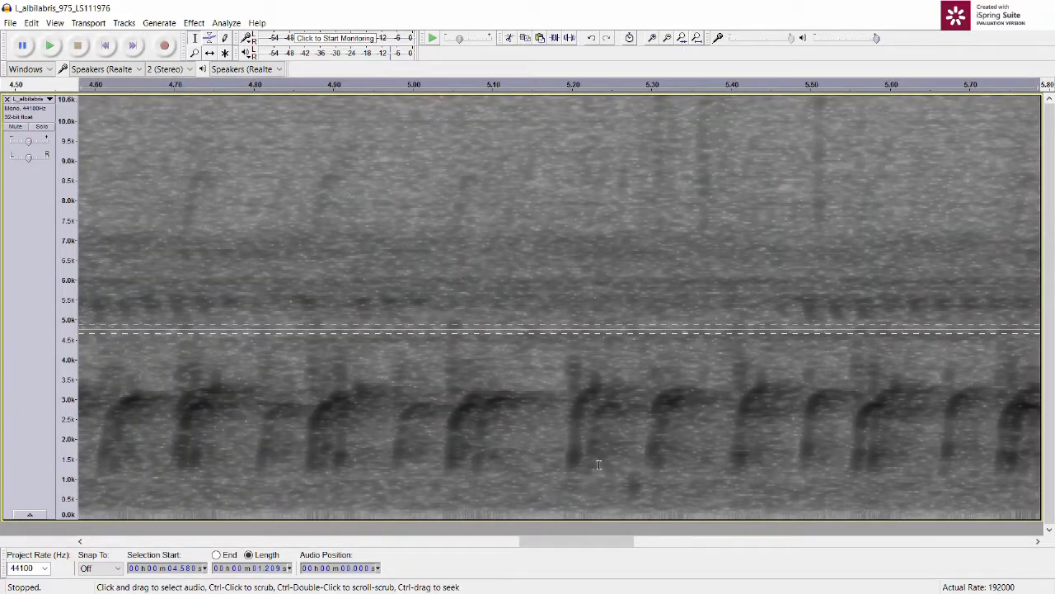
left_click(56, 53)
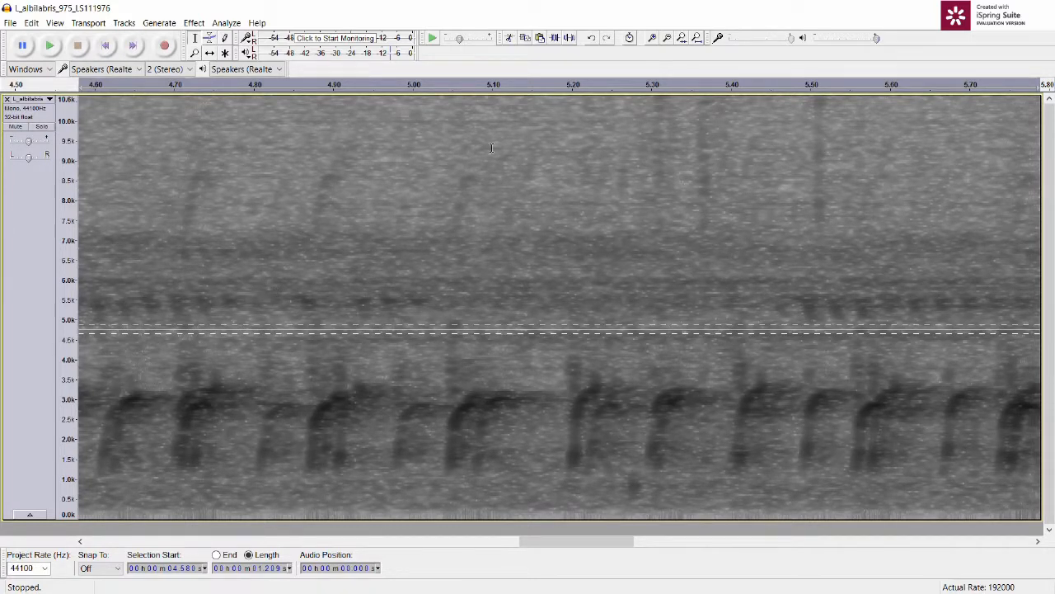
Step: Play and cut the segment from about 5.27 to 5.40 s that contains the low-frequency noise below the calls
left_click(697, 38)
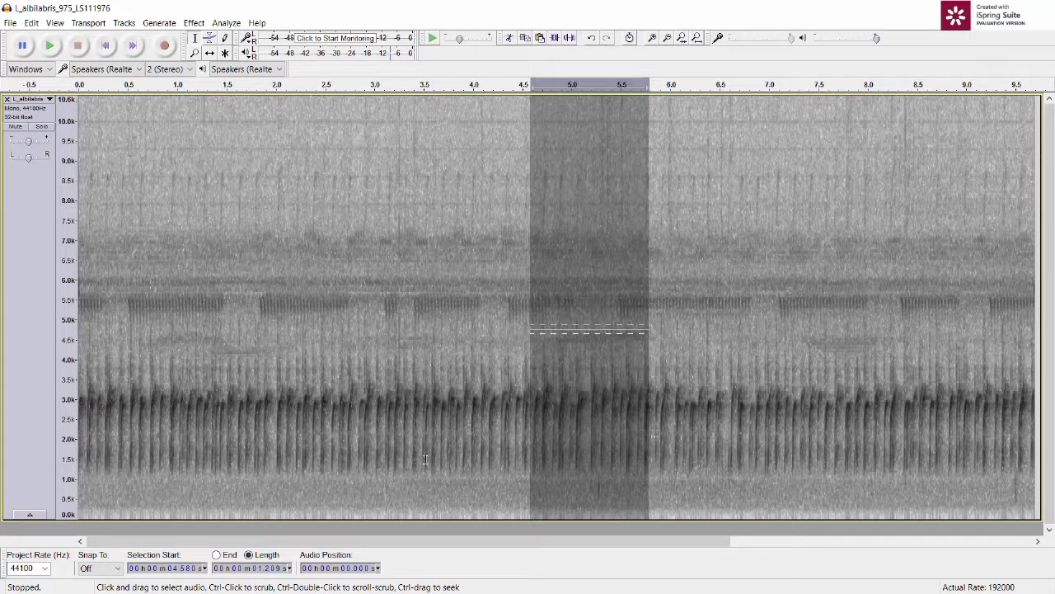
left_click(682, 39)
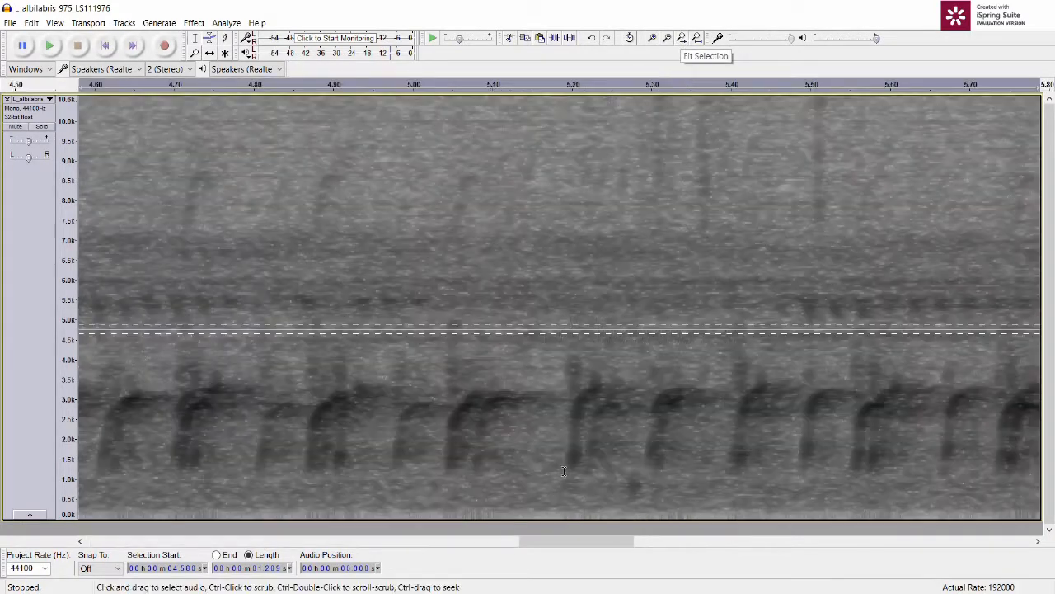
left_click(623, 481)
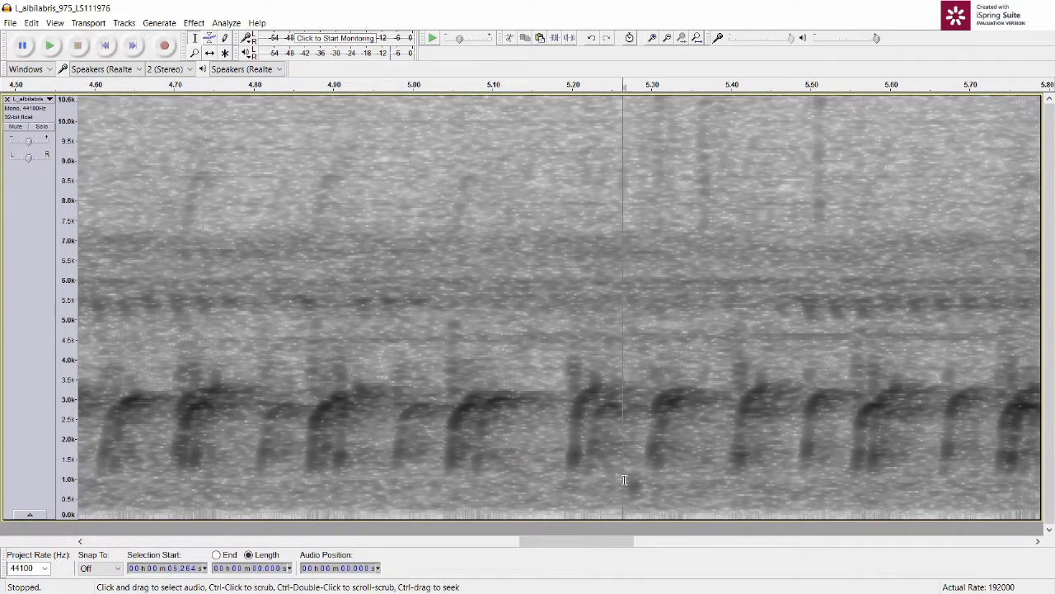
left_click_drag(627, 481, 726, 491)
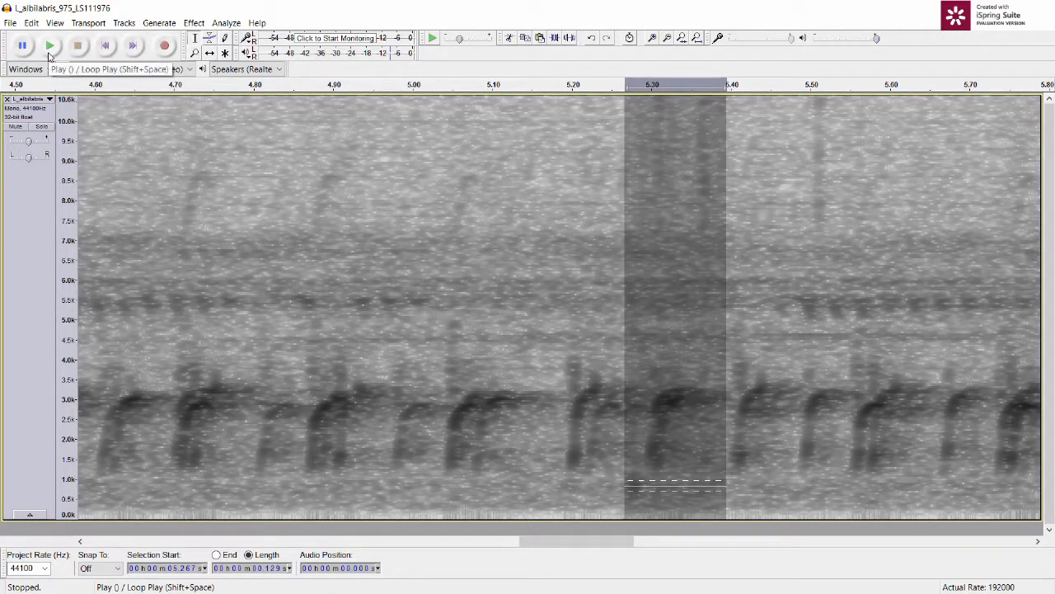
left_click(50, 47)
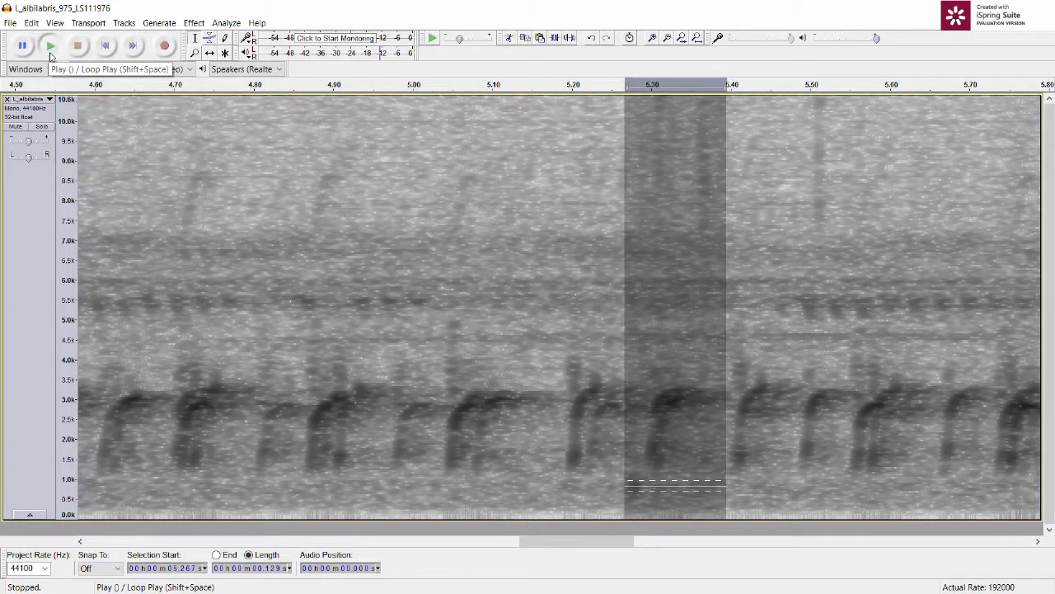
left_click(512, 38)
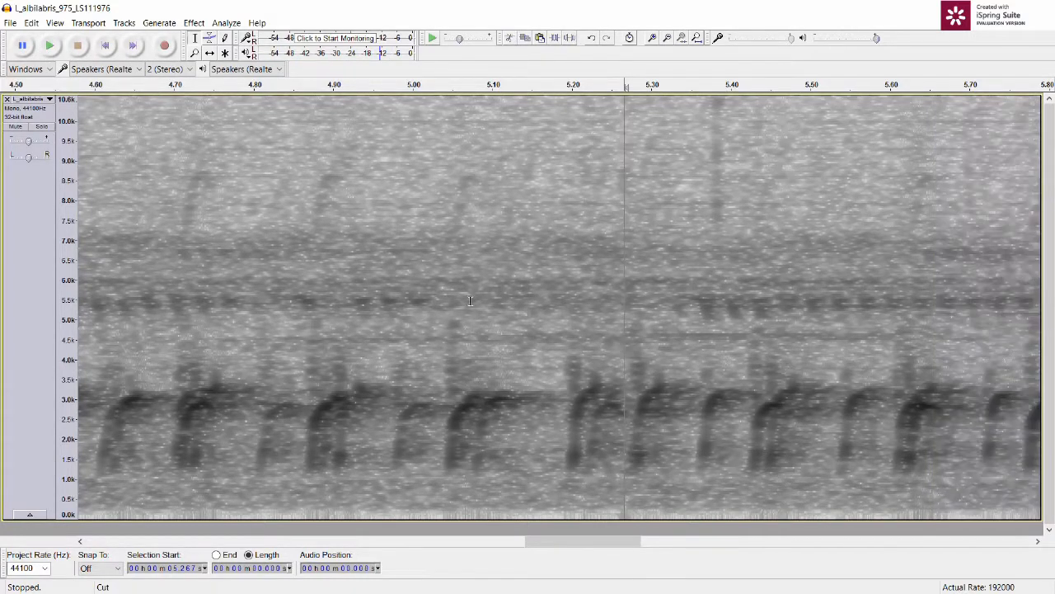
Step: Play the passage from about 4.85 to 5.72 s to check the audio across the cut
left_click(356, 329)
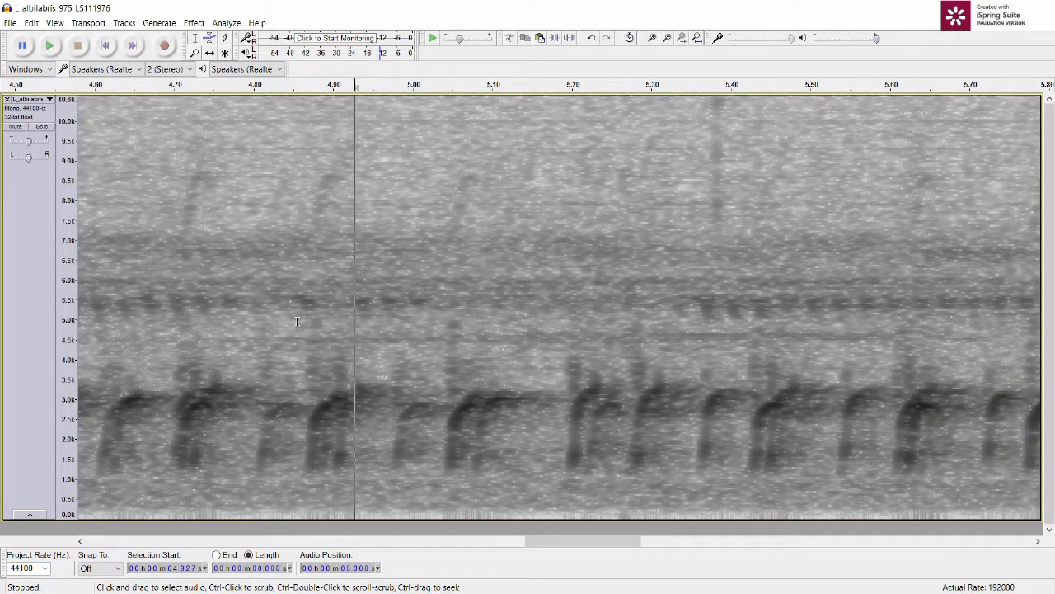
left_click_drag(292, 322, 988, 358)
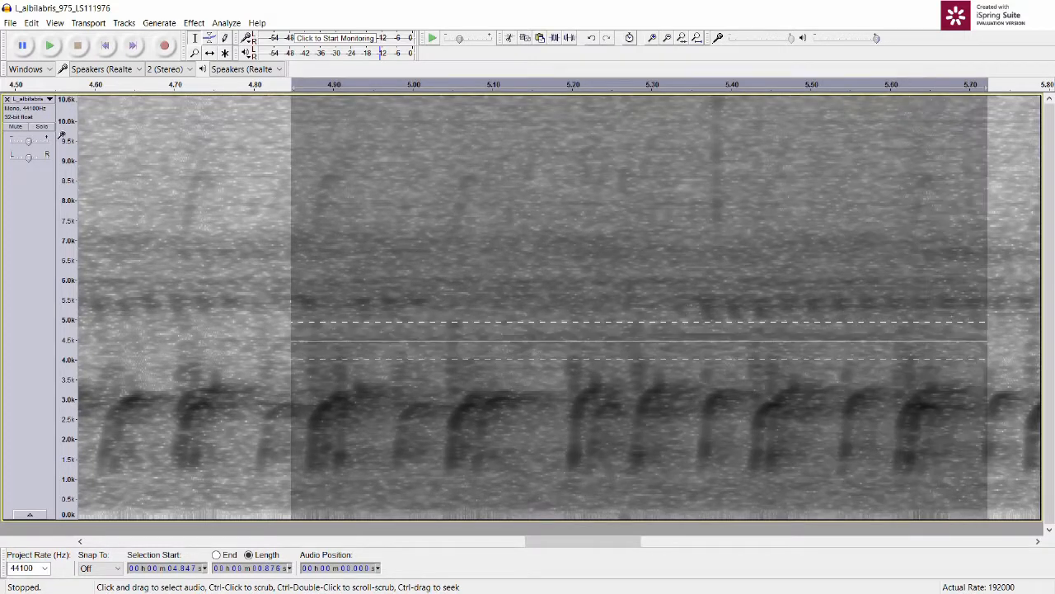
left_click(50, 47)
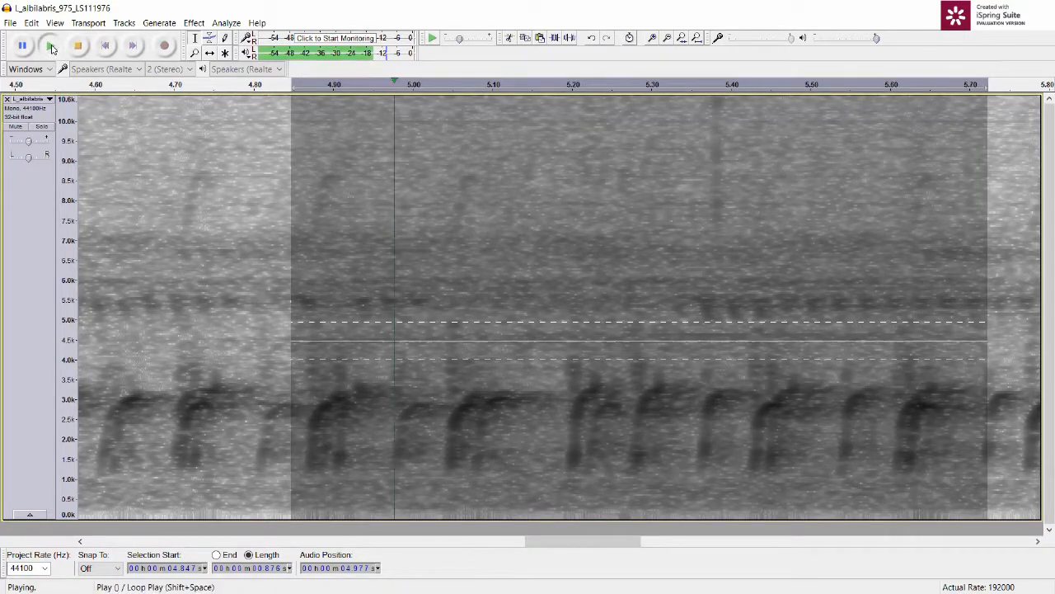
left_click(50, 47)
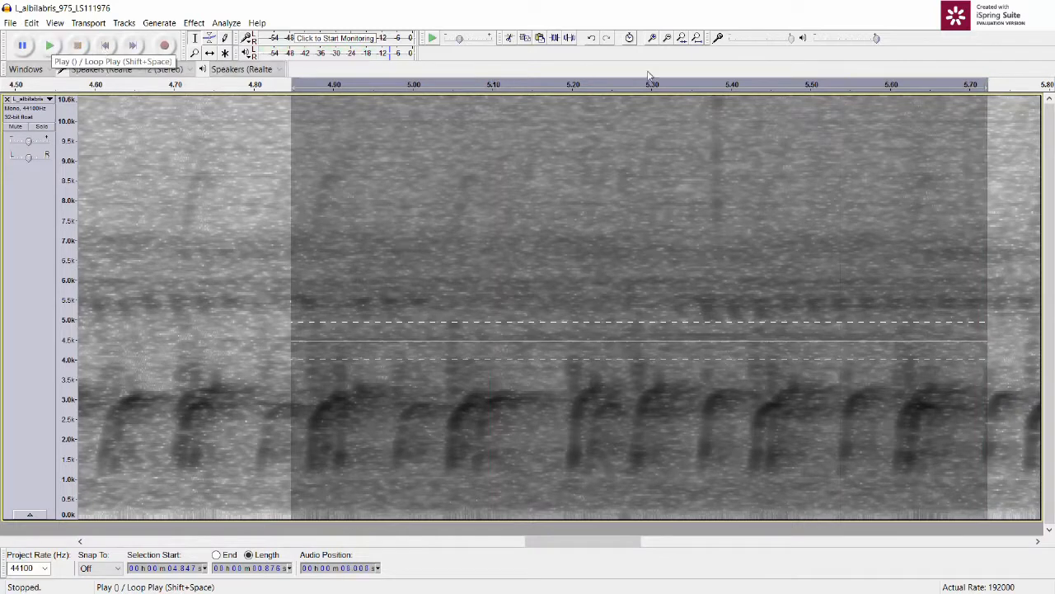
Step: Cut the last 0.35 s or so of the recording, starting at about 9.29 s
left_click(697, 38)
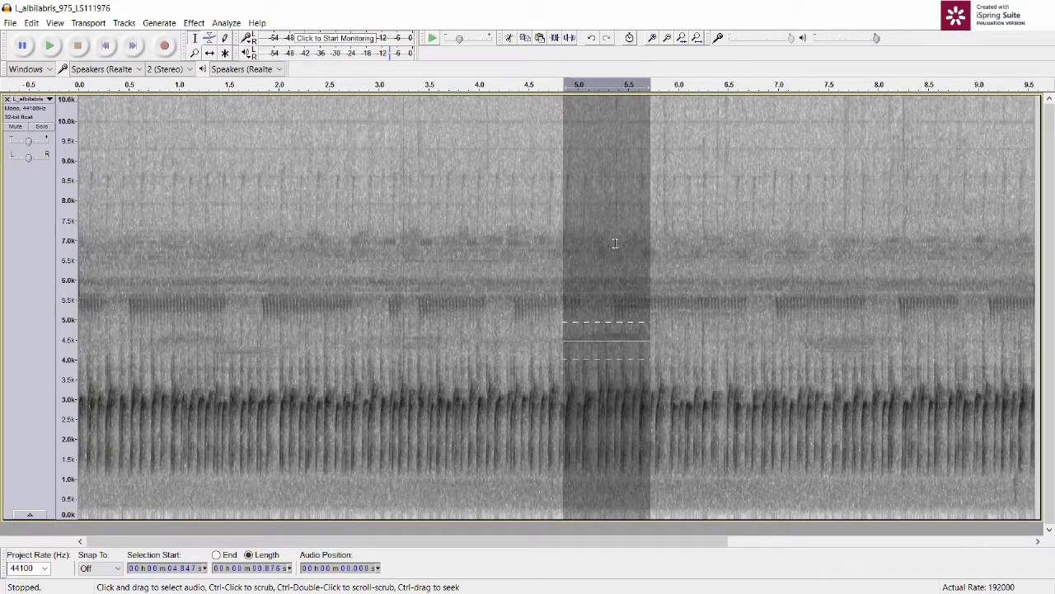
left_click(707, 304)
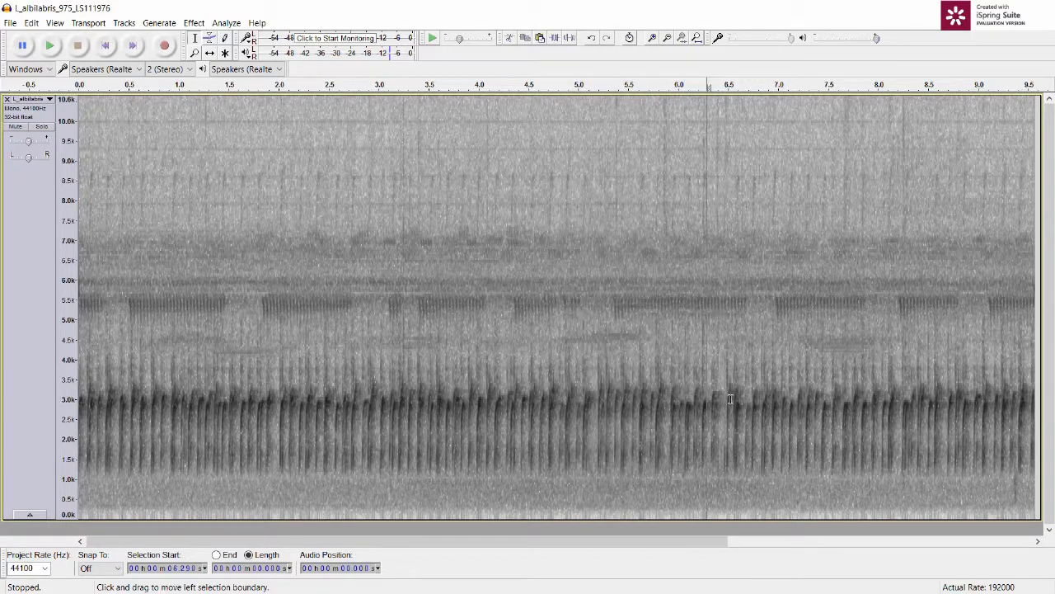
left_click_drag(1008, 473, 1031, 478)
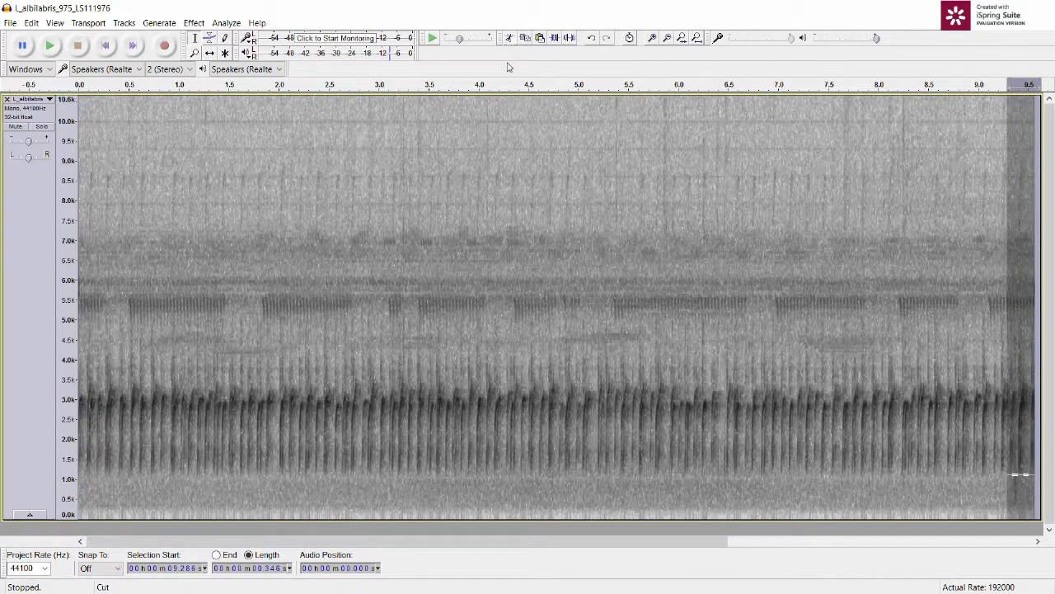
left_click(509, 38)
Step: Select the whole trimmed recording and play it
key("ctrl+a")
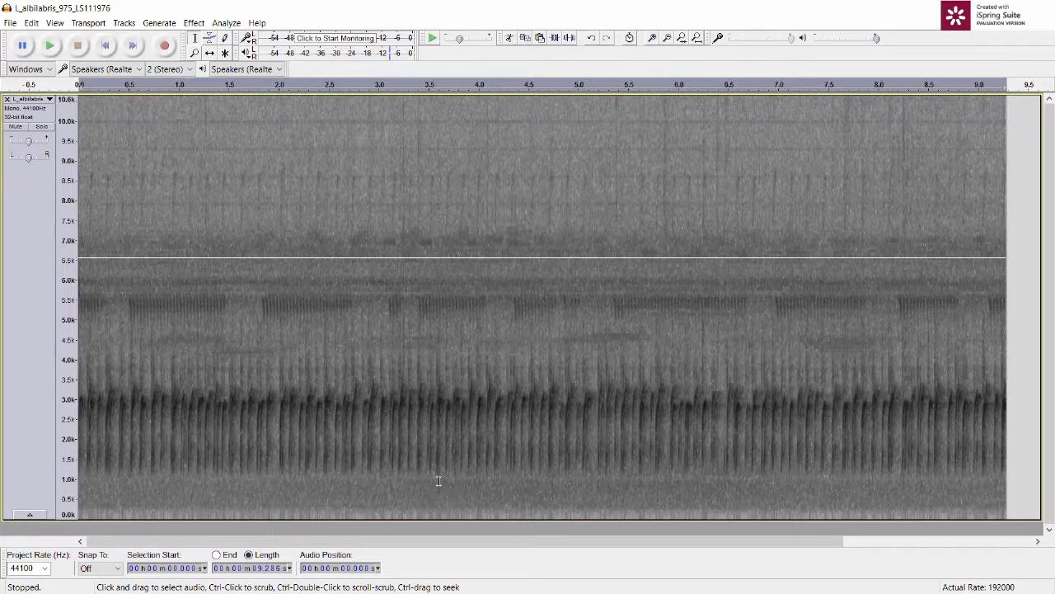
left_click(52, 48)
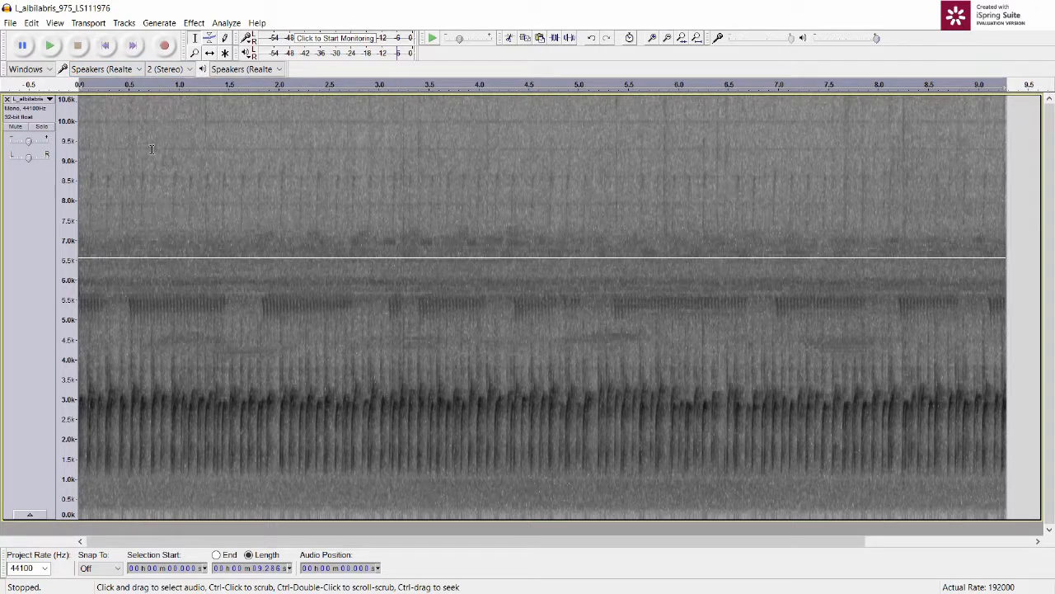
Step: Apply a Fade In to the first 1 s or so of the recording
left_click_drag(152, 150, 66, 159)
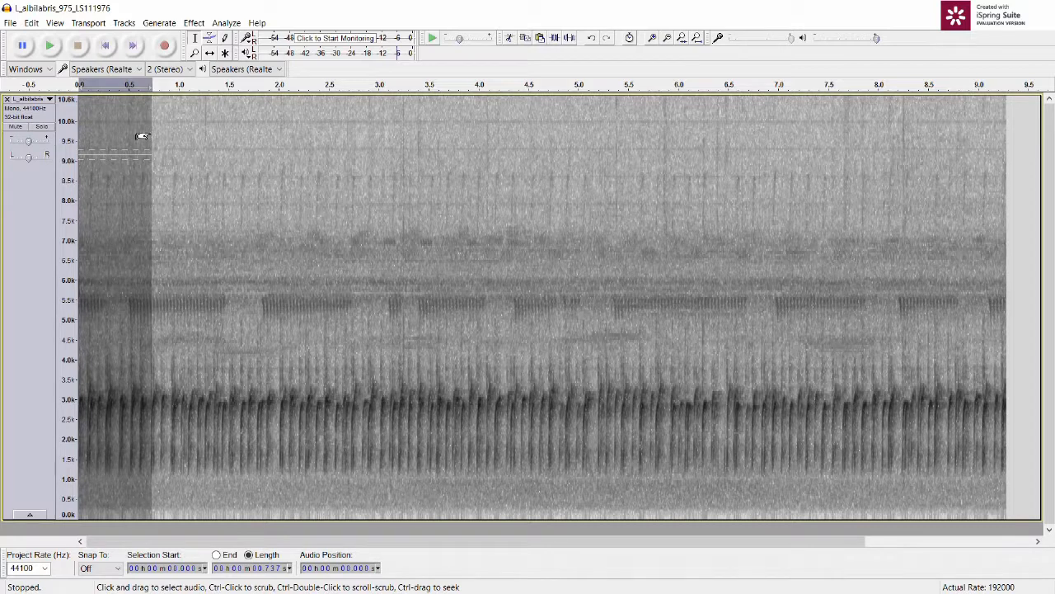
left_click_drag(171, 136, 180, 137)
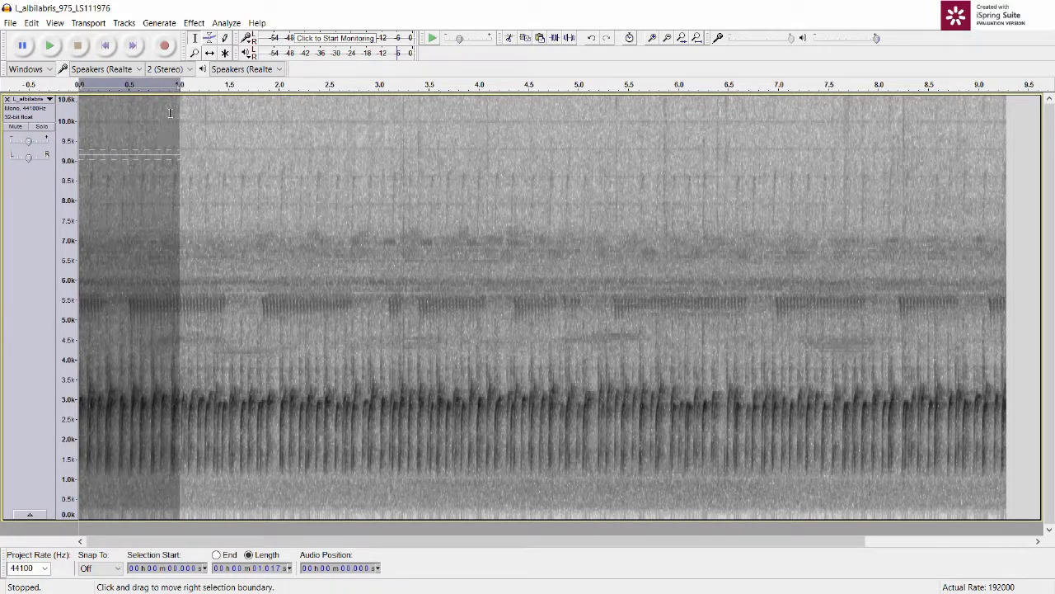
left_click(194, 22)
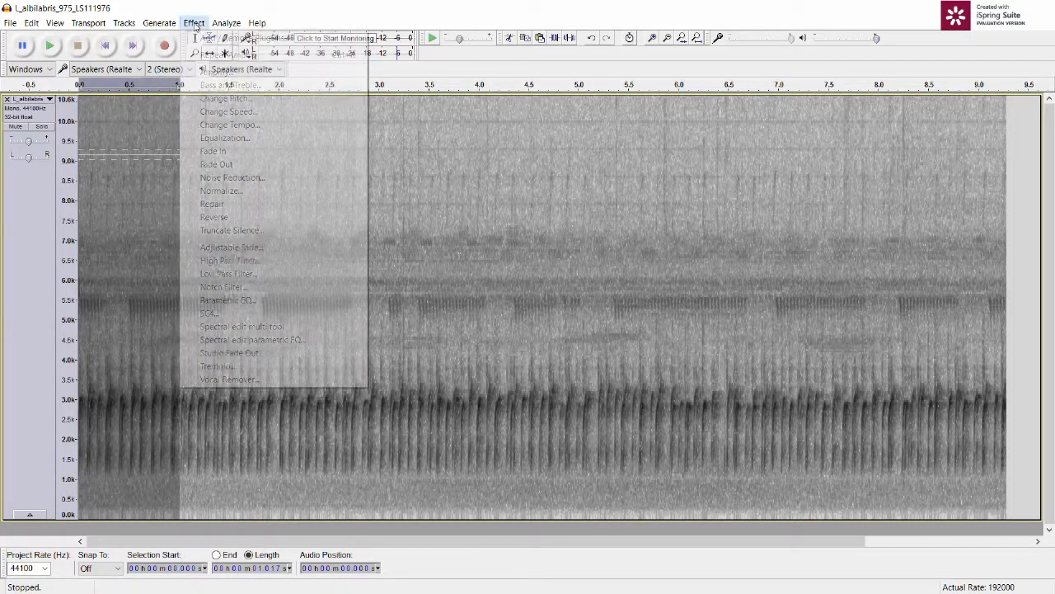
left_click(212, 151)
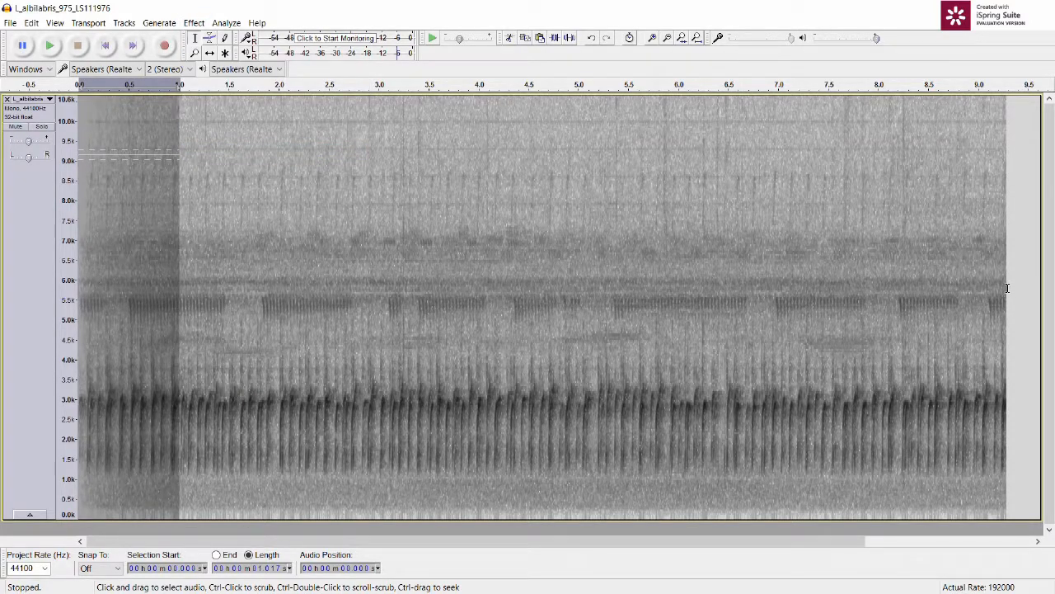
Step: Apply a Fade Out to the last 0.8 s or so of the recording, starting at about 8.49 s
left_click_drag(1007, 288, 928, 294)
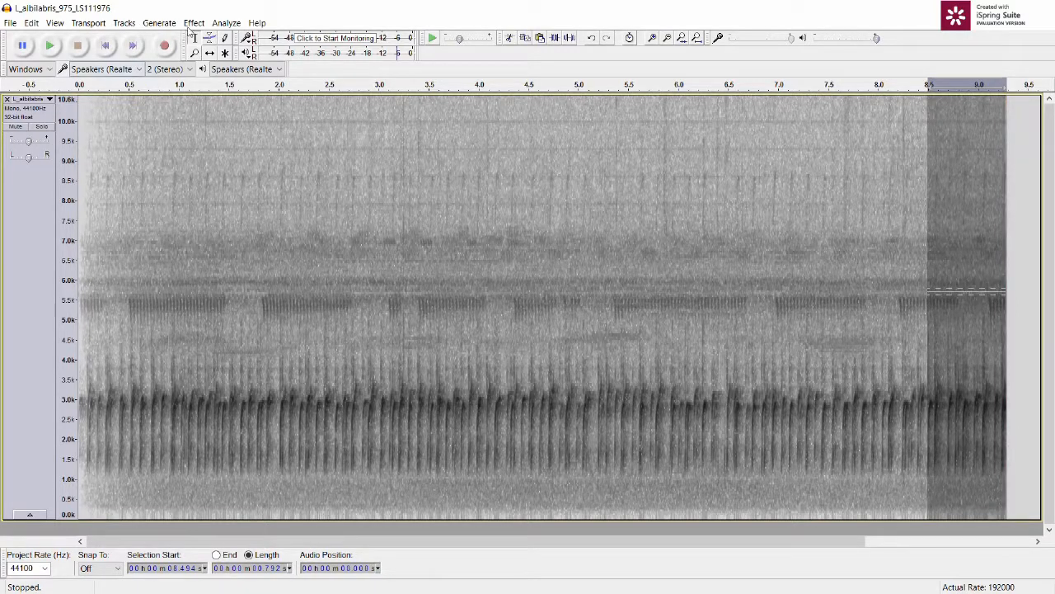
left_click(189, 24)
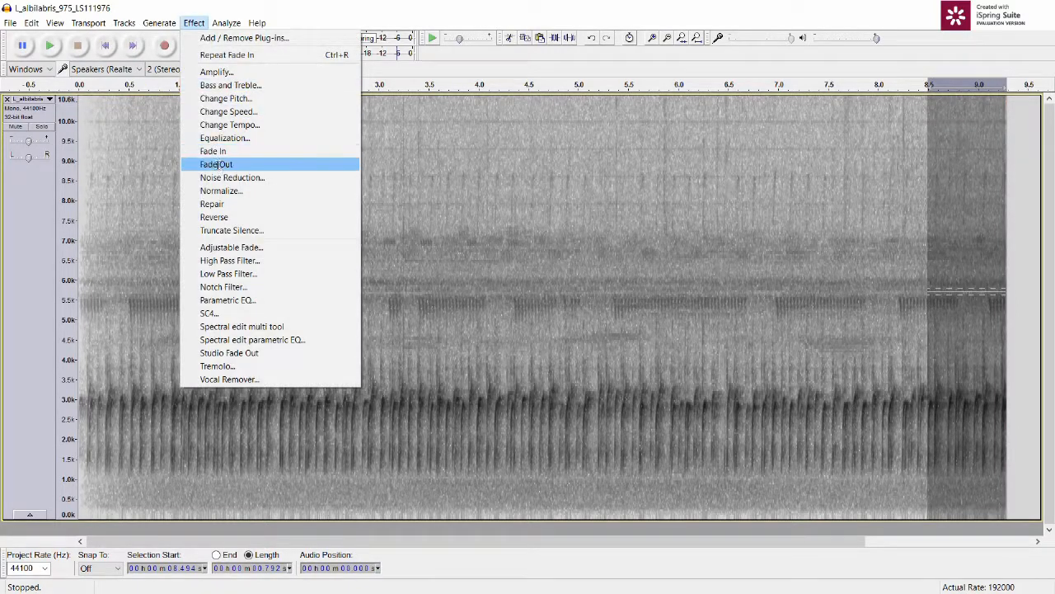
left_click(221, 162)
Step: Clear the selection, return to the start of the recording and play it through to check both fades
left_click(542, 242)
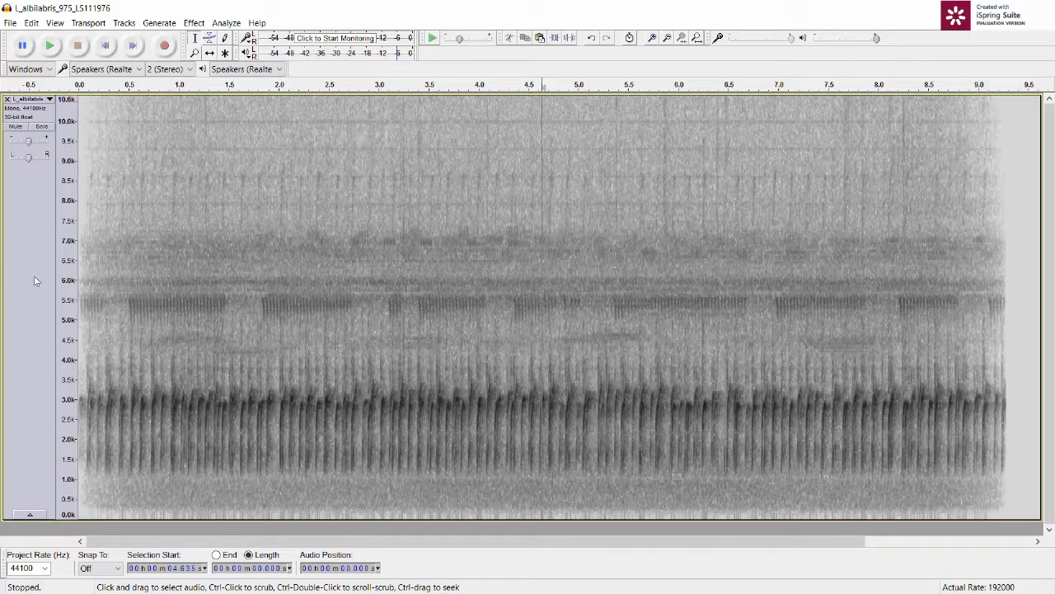
left_click(105, 45)
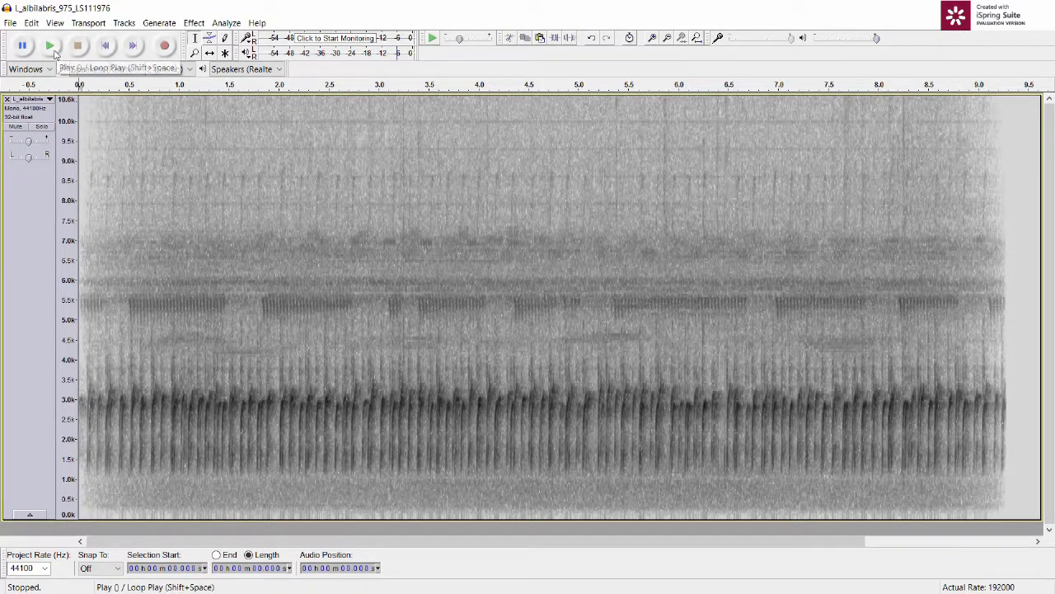
left_click(54, 53)
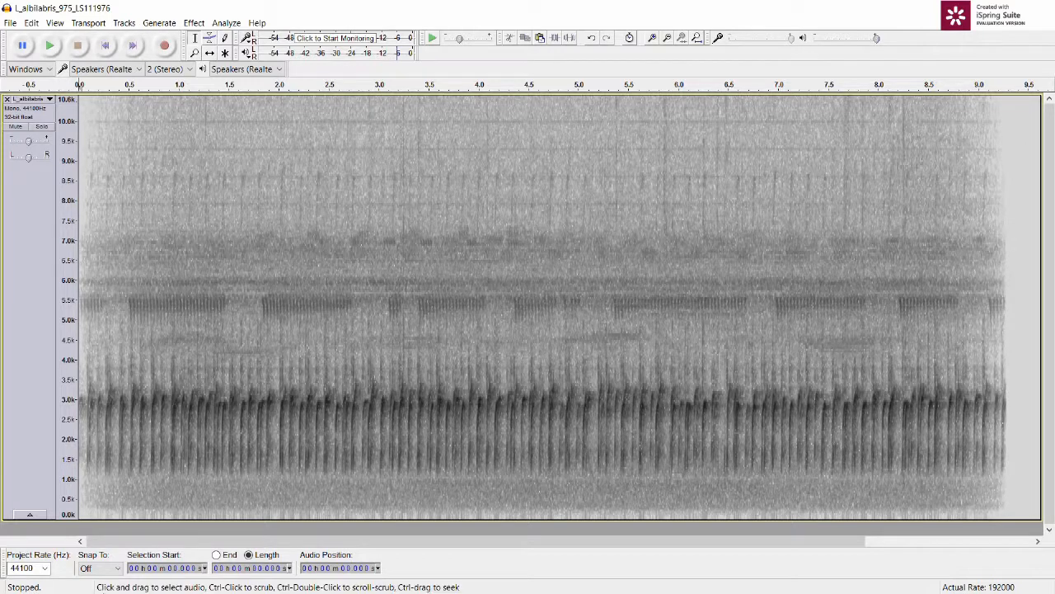
Step: Export the audio to the Desktop as an MP3 file named L_albilabris_975_LS111976.mp3
left_click(10, 23)
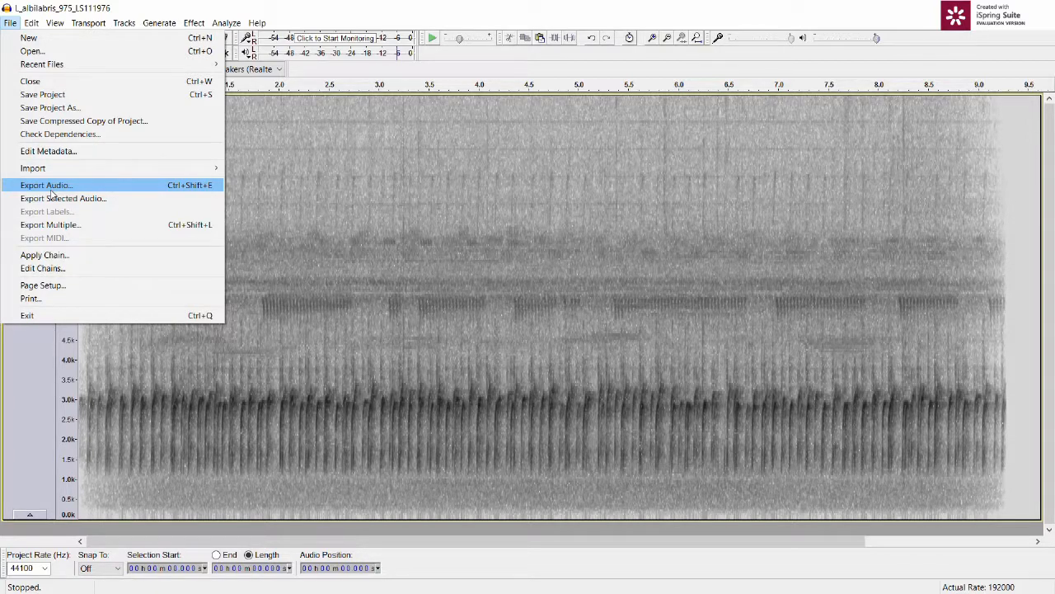
left_click(48, 185)
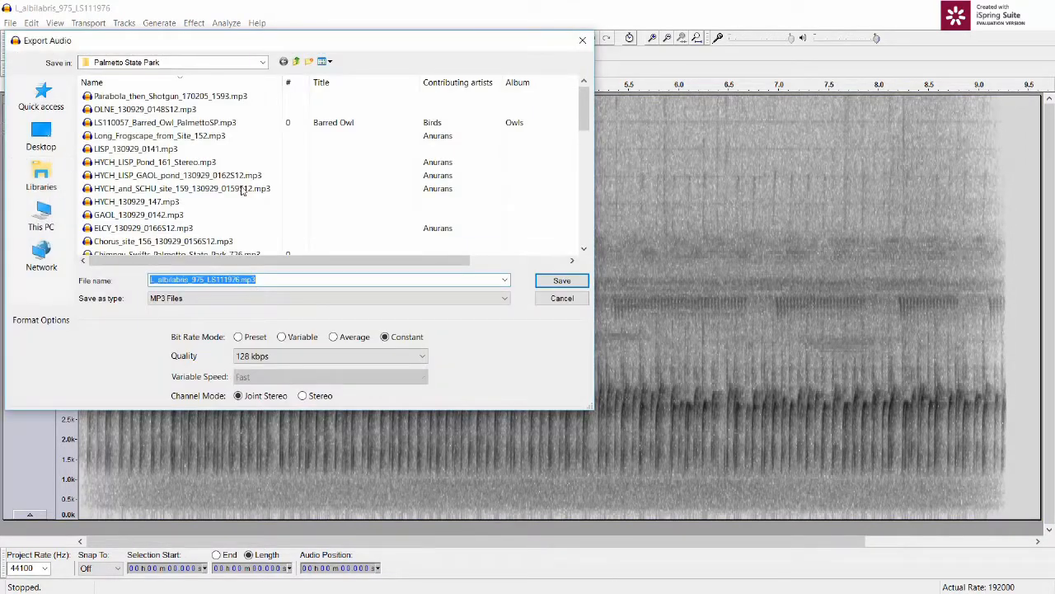
left_click(213, 64)
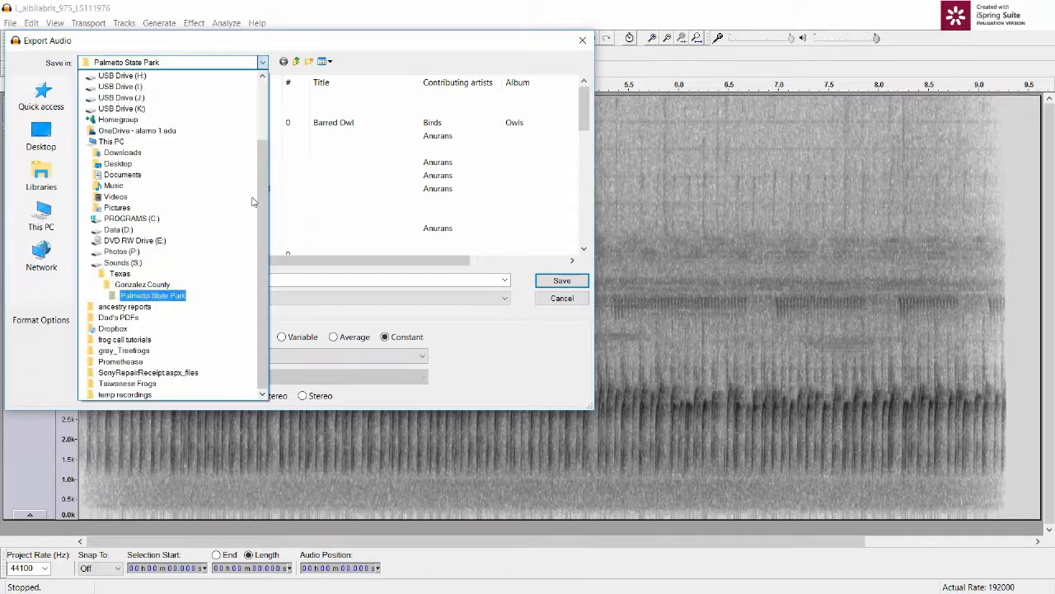
left_click(123, 262)
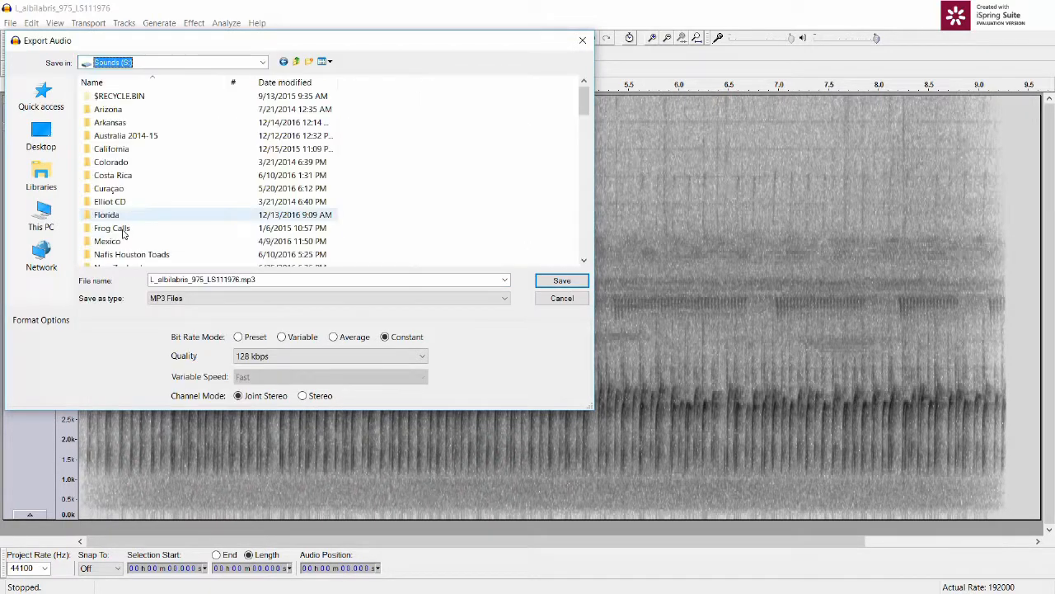
scroll(115, 208, "down", 2)
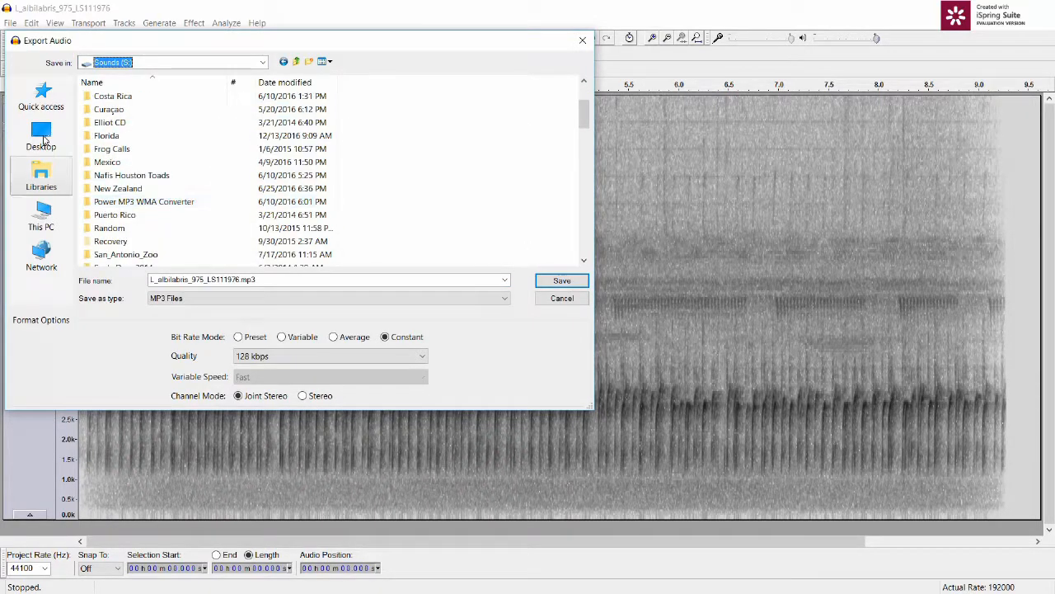
left_click(41, 136)
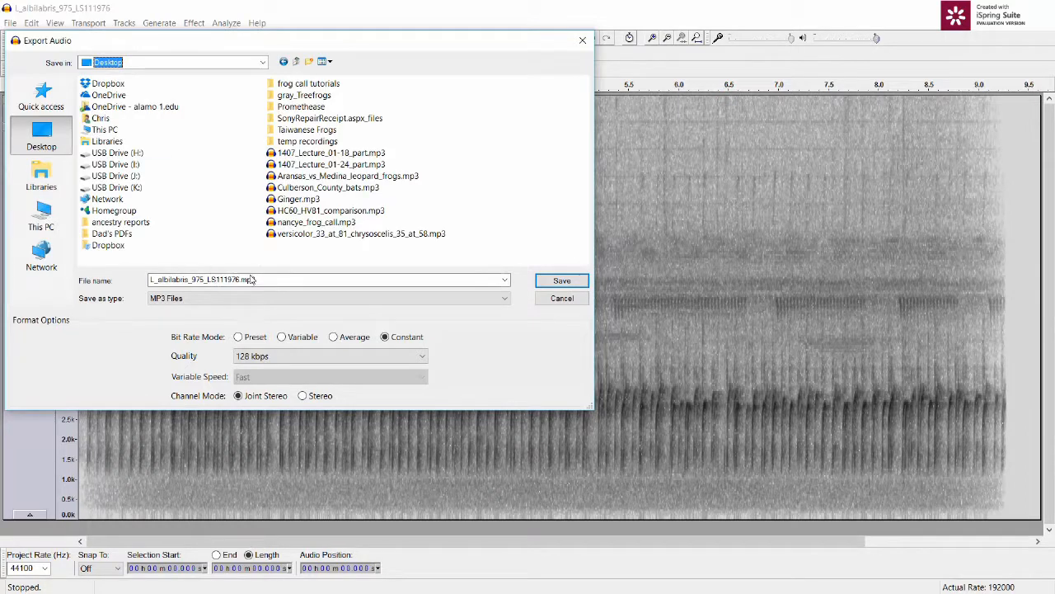
left_click(564, 282)
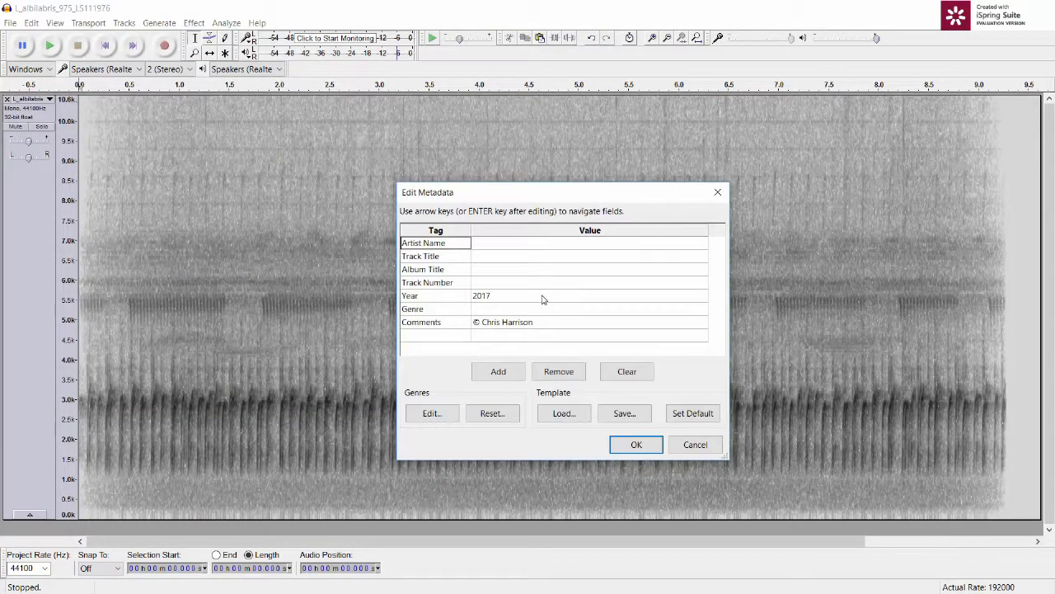
Step: Set the Year metadata tag to 2015 and accept the metadata to complete the export
left_click(499, 299)
left_click(499, 300)
type("2015")
left_click(483, 248)
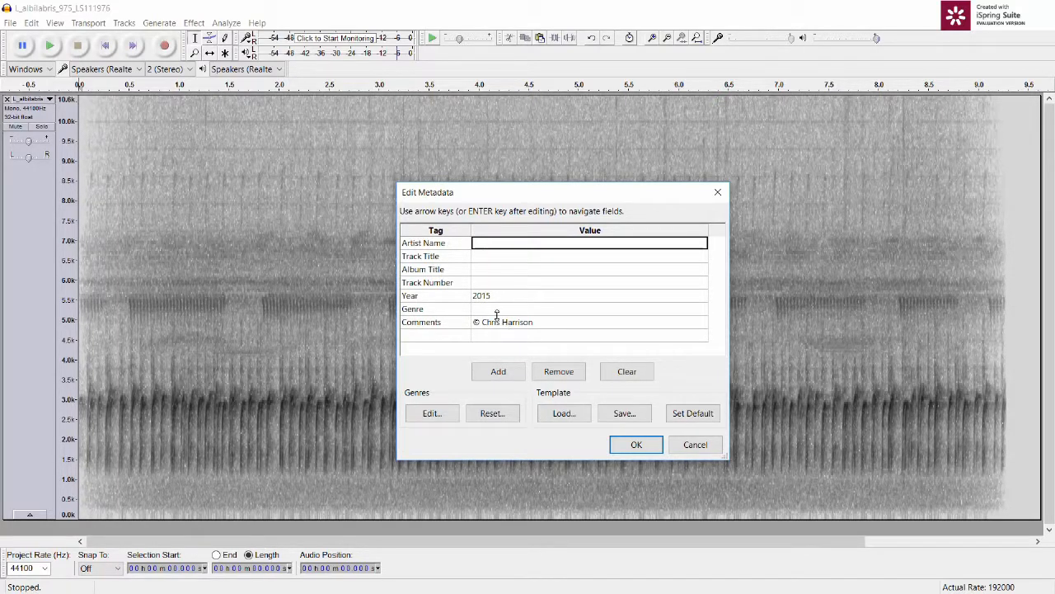
left_click(637, 445)
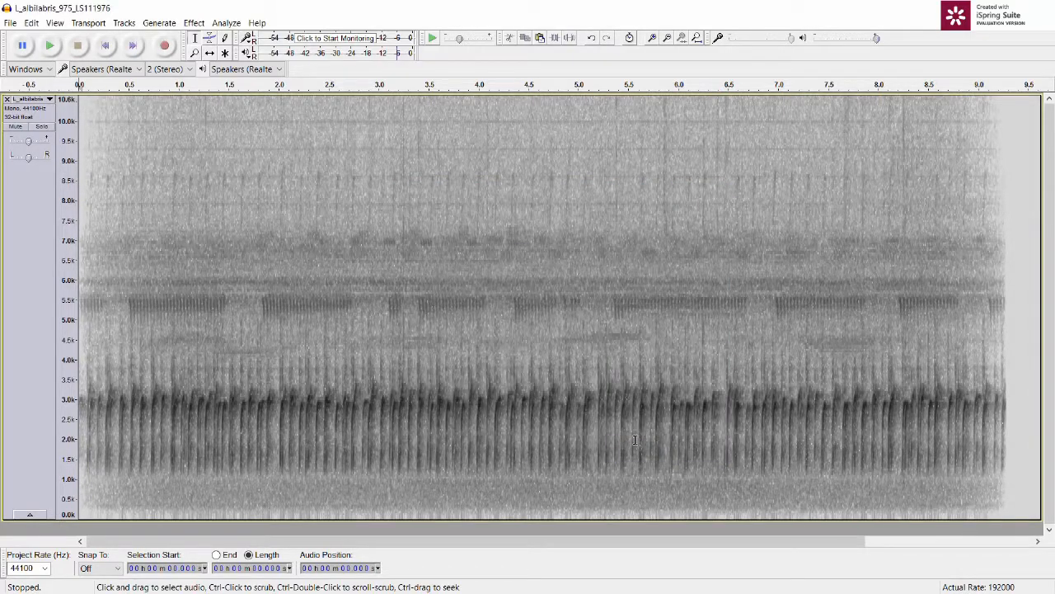